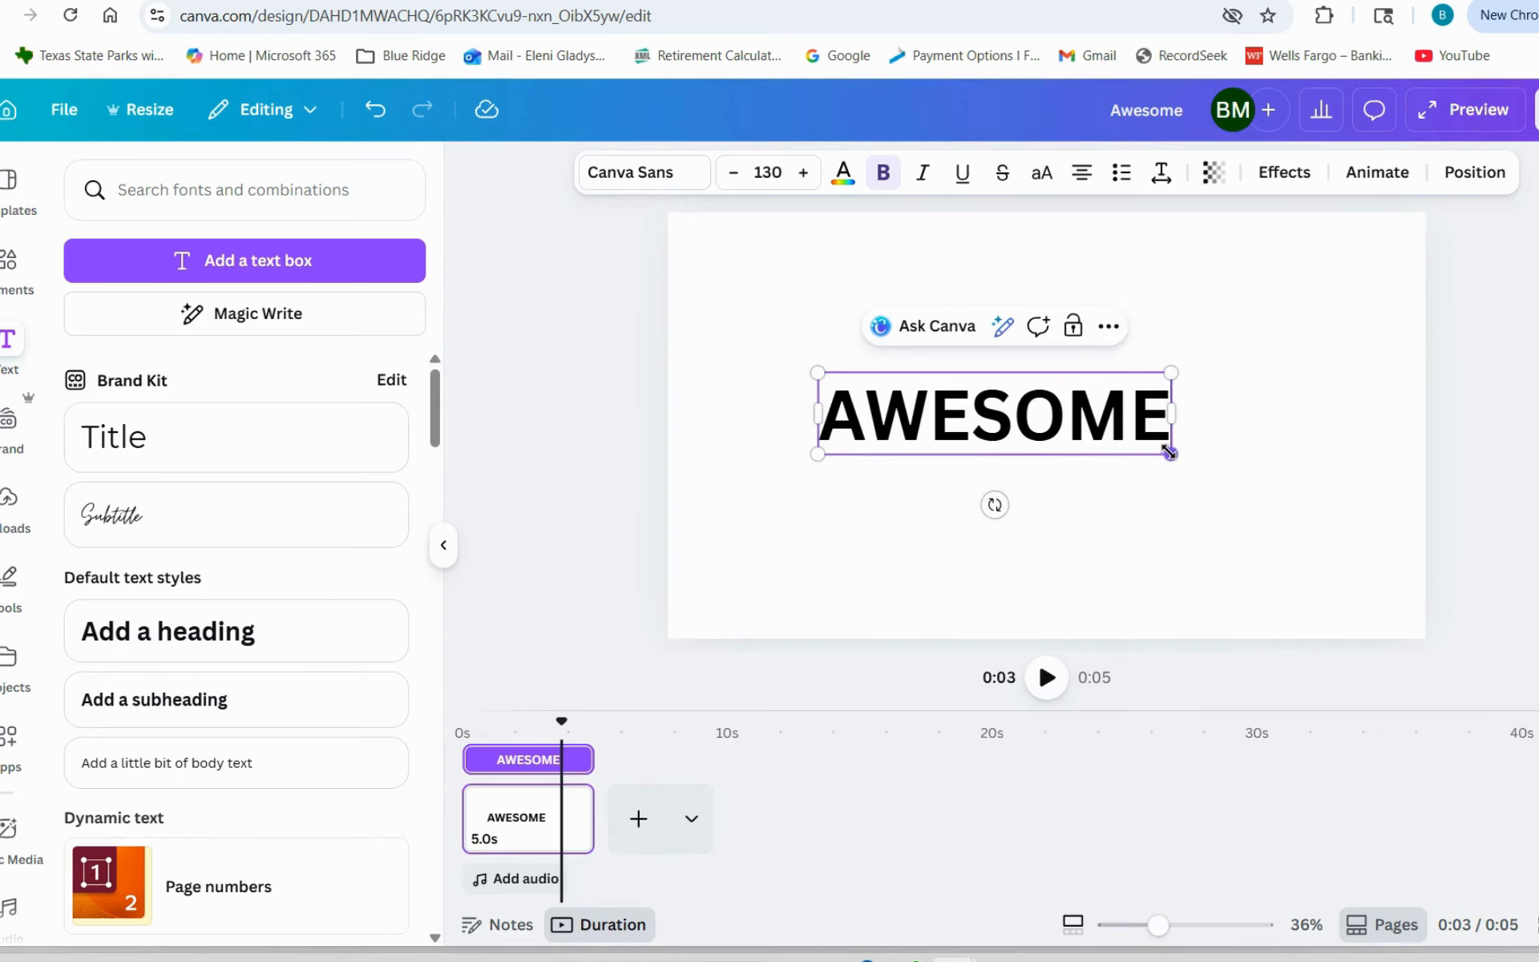
- Enlarge the AWESOME text on the page to font size 189
drag(1170, 454, 1322, 521)
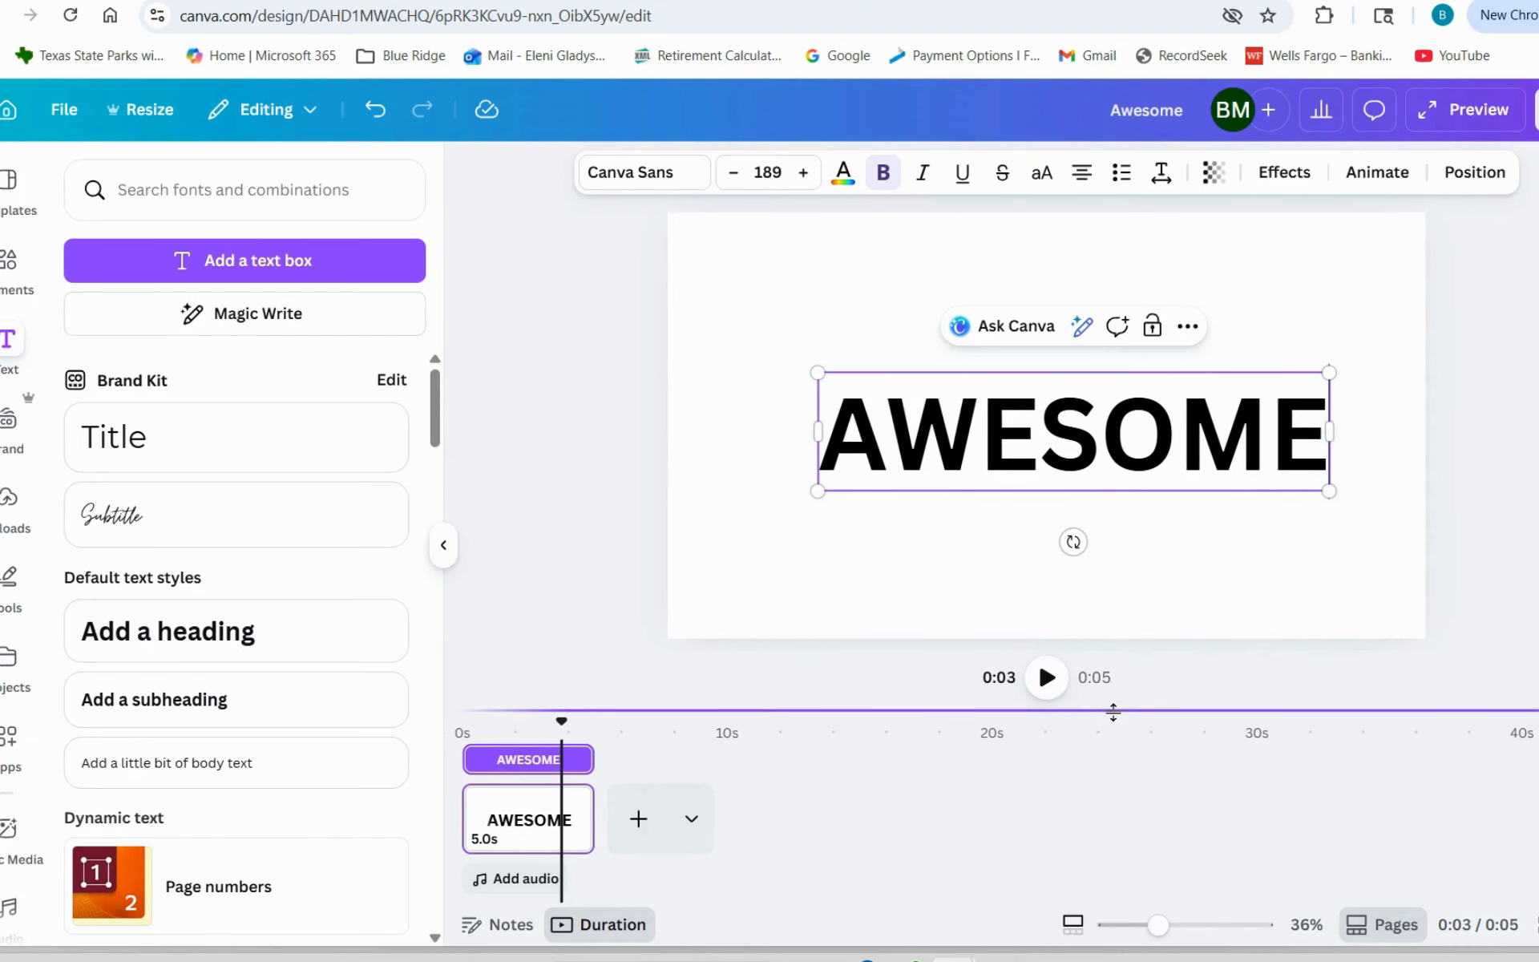
drag(1105, 758, 1105, 811)
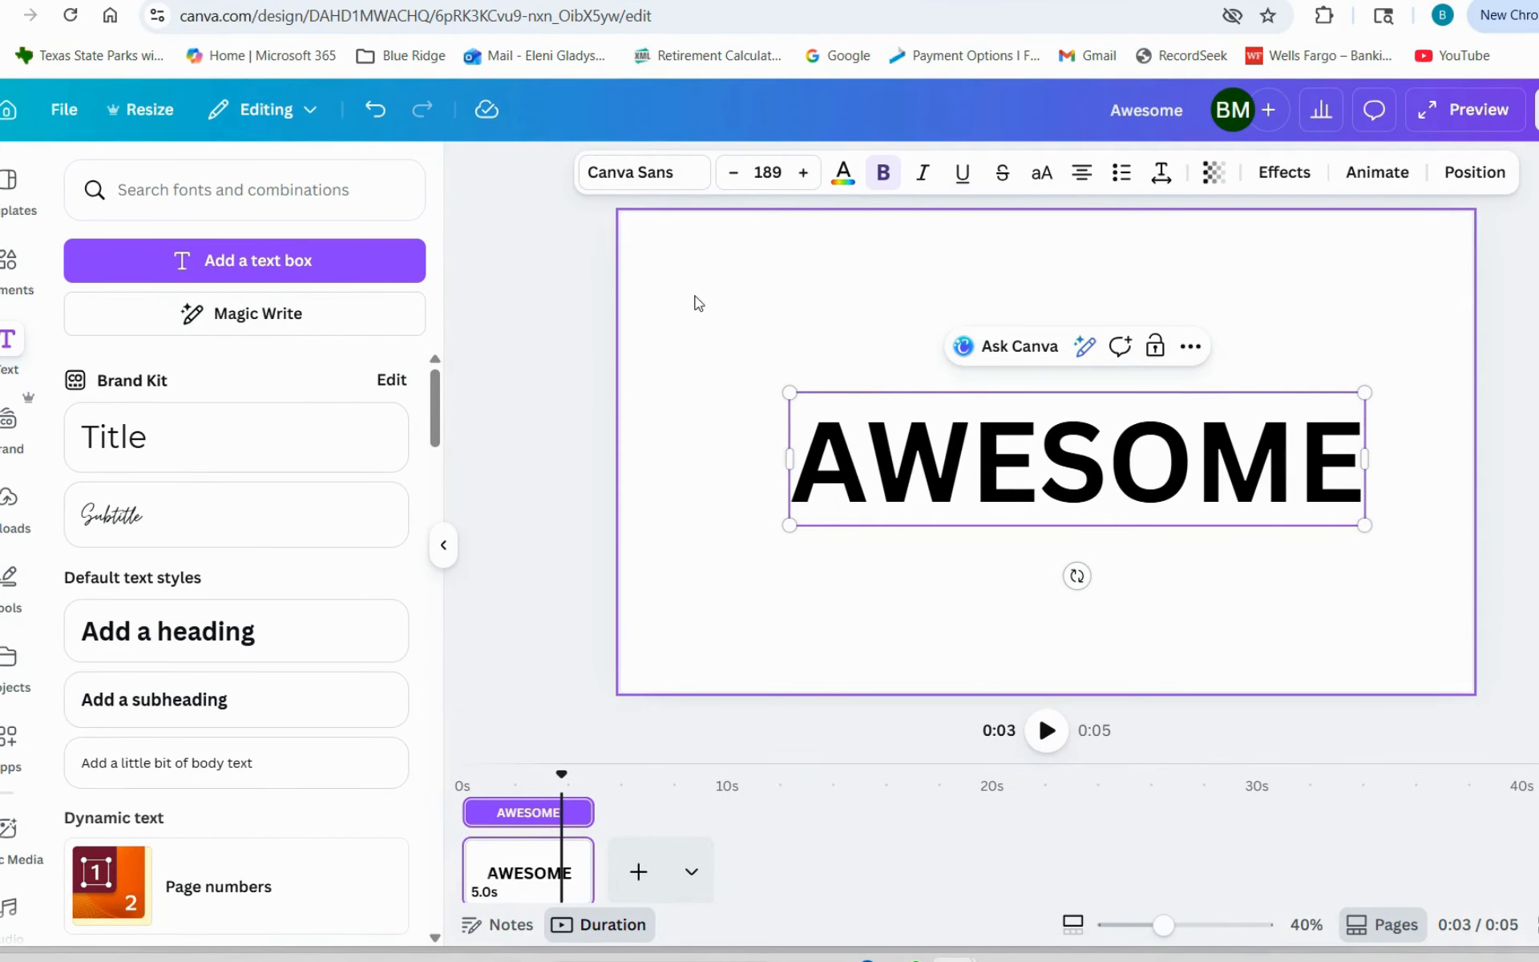
click(649, 617)
click(853, 478)
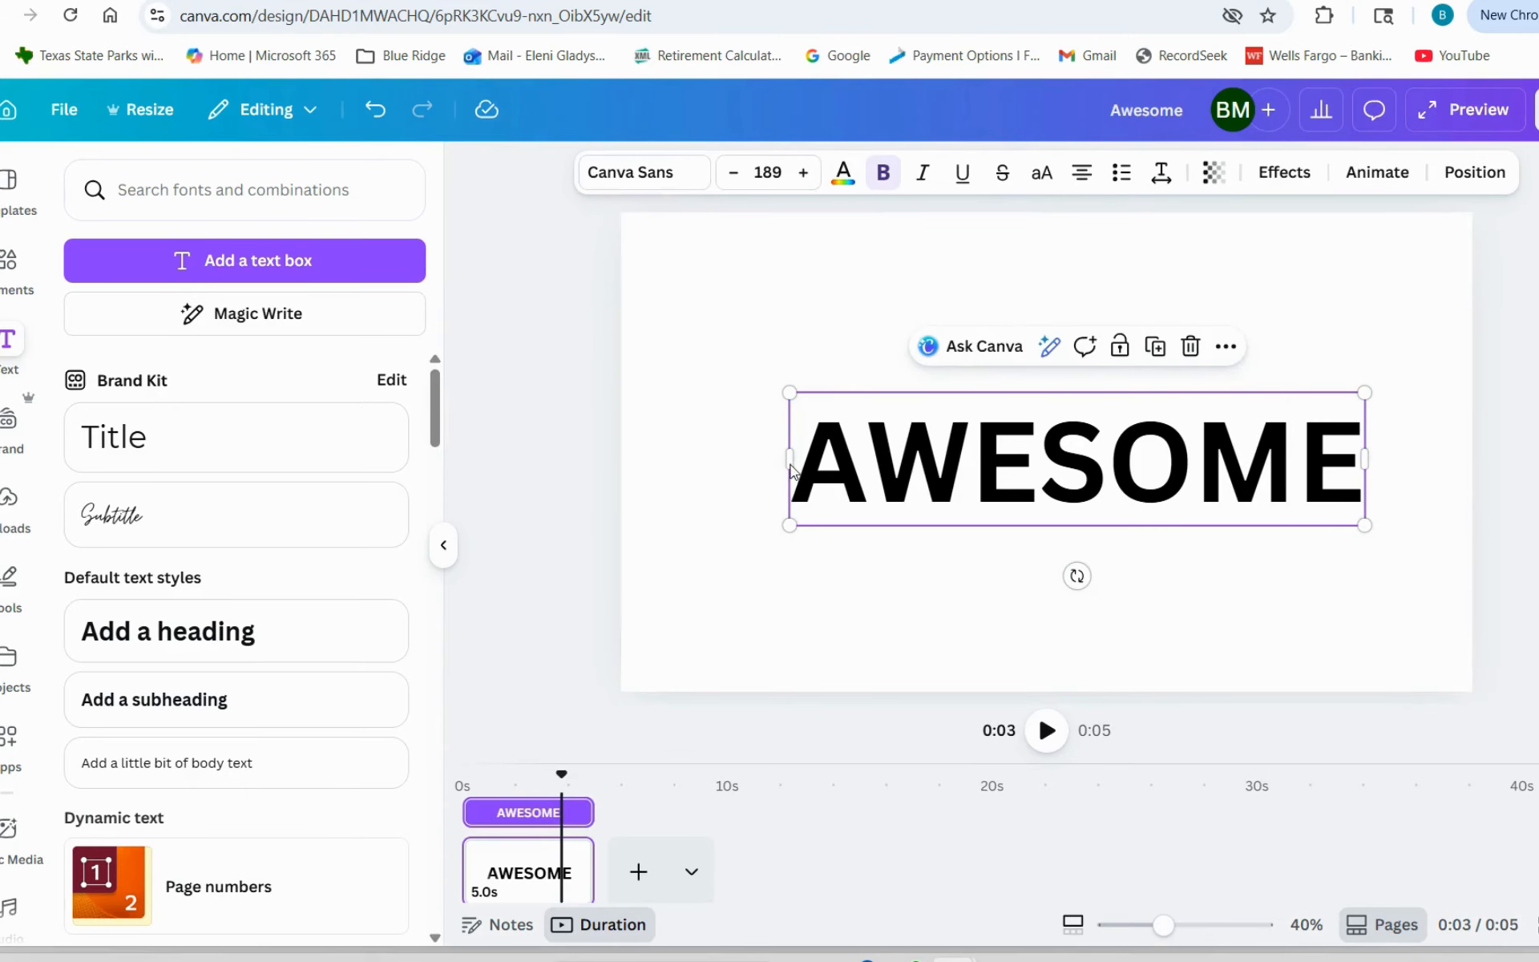
- Widen the AWESOME text box on both sides to nearly the page width and center it on the page
drag(780, 461, 654, 461)
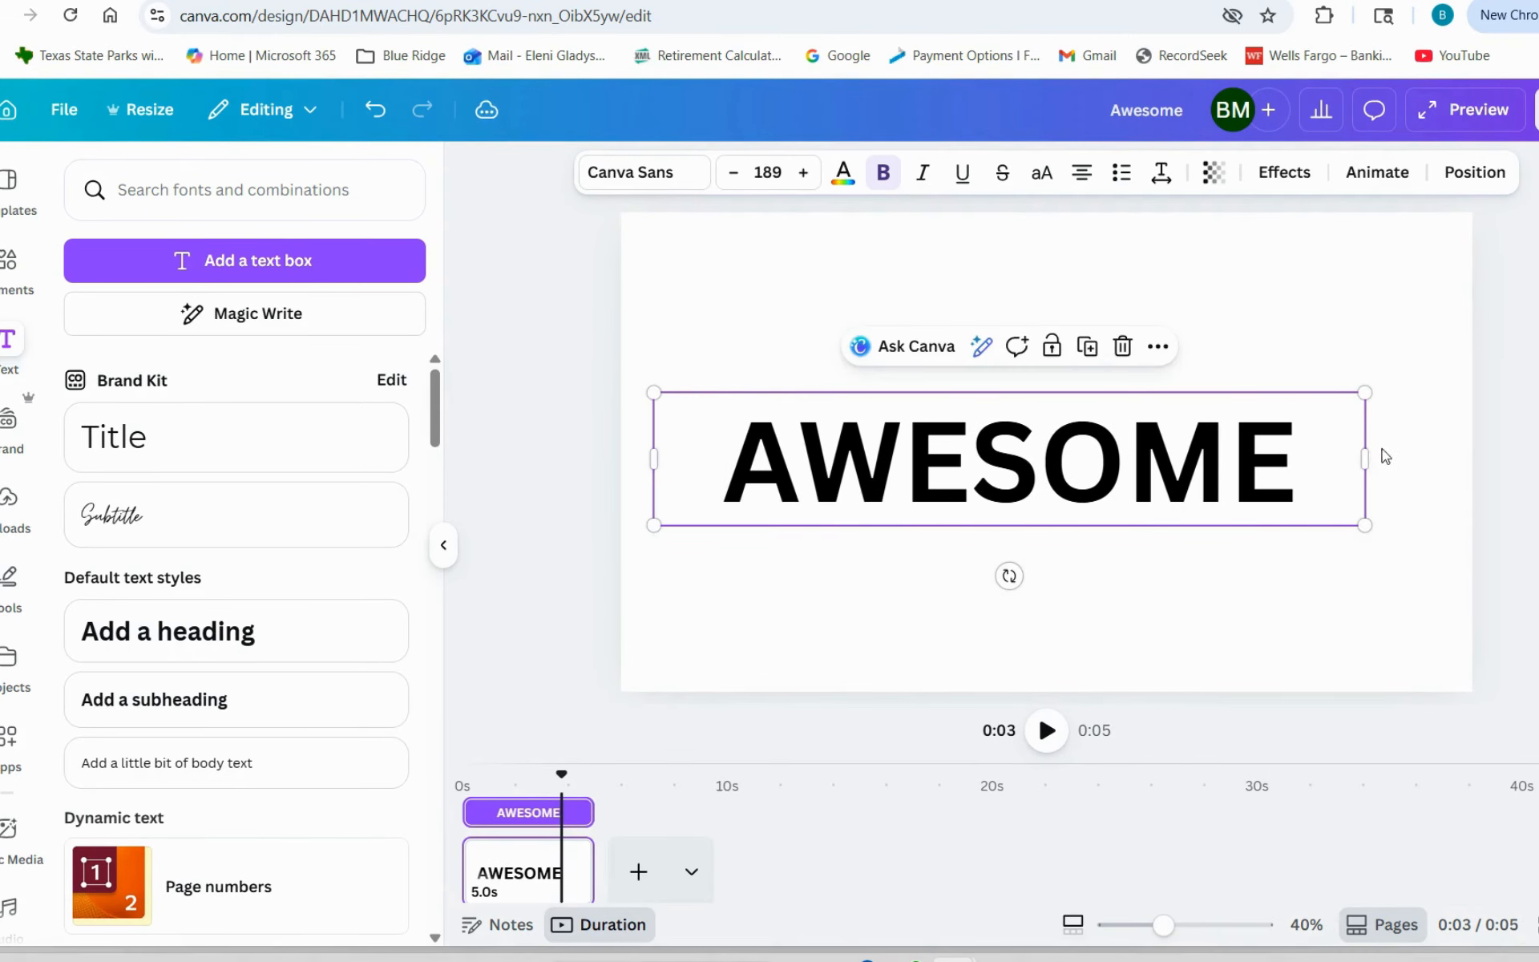
drag(1367, 460, 1440, 461)
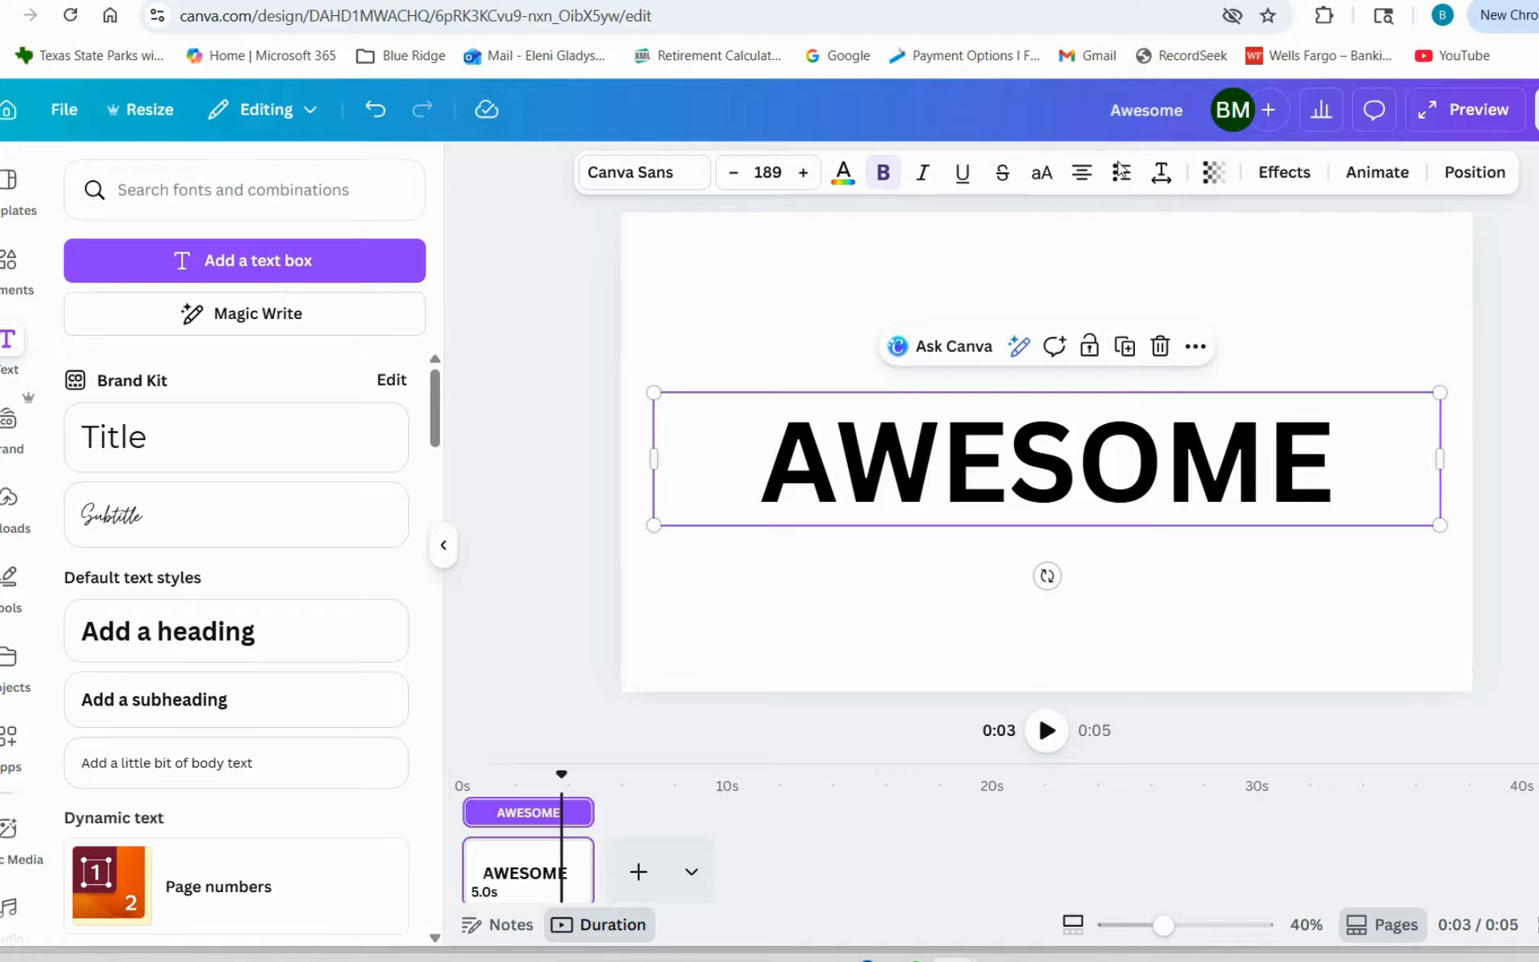
mouse_move(1060, 451)
mouse_down()
mouse_move(1052, 429)
mouse_move(1053, 445)
mouse_up()
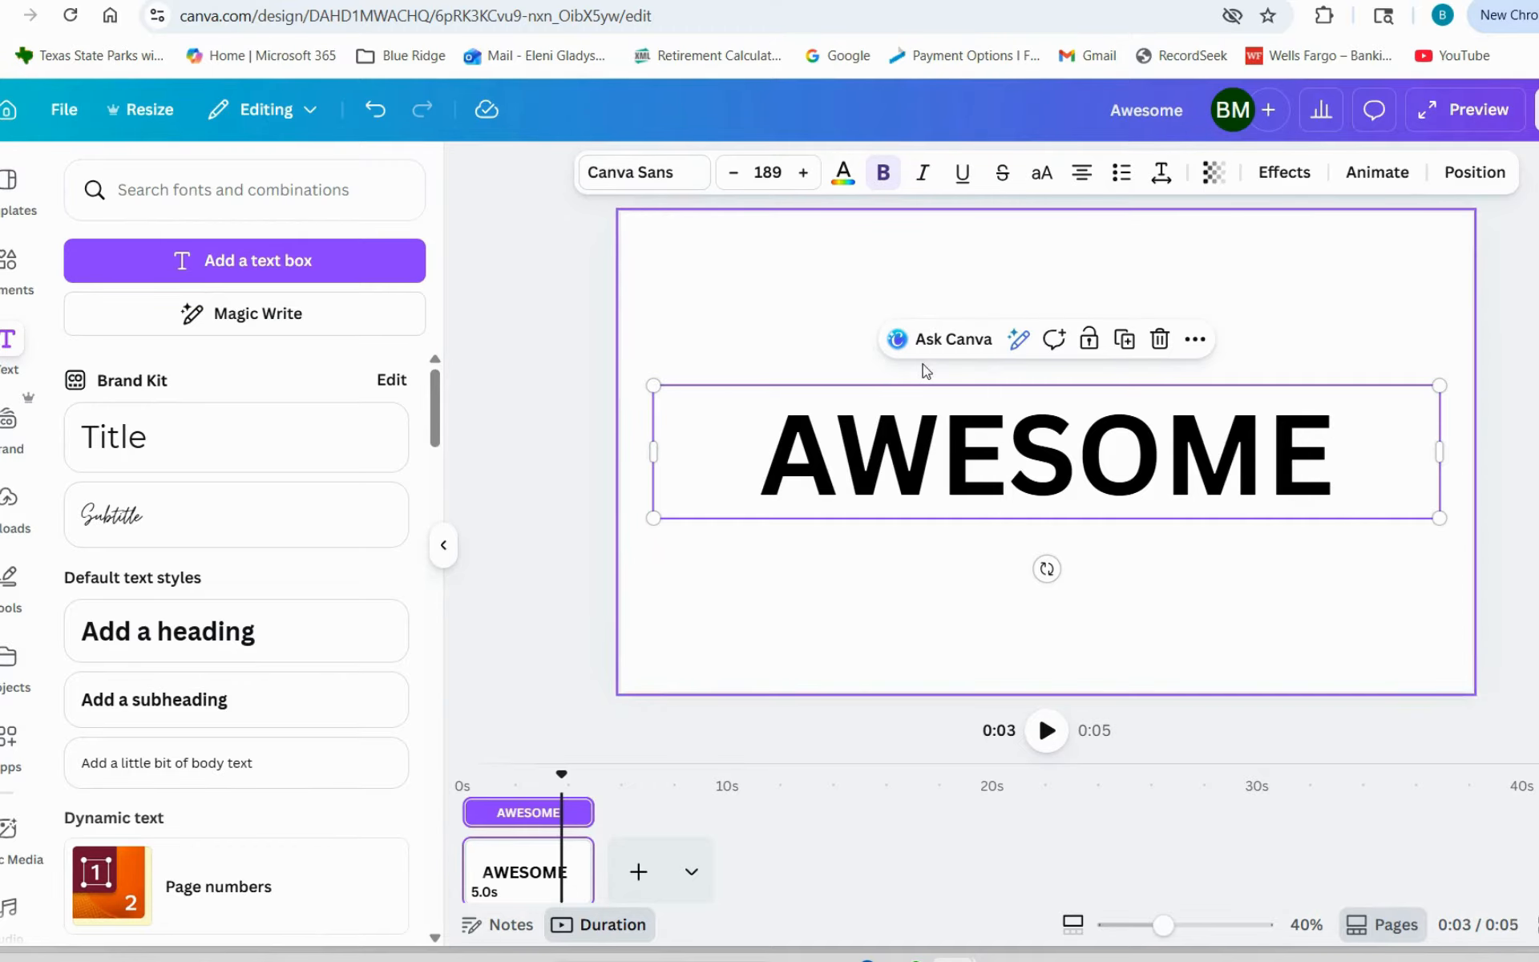
- Apply the Neon Lights effect to the AWESOME text and set its intensity to 62
click(1284, 171)
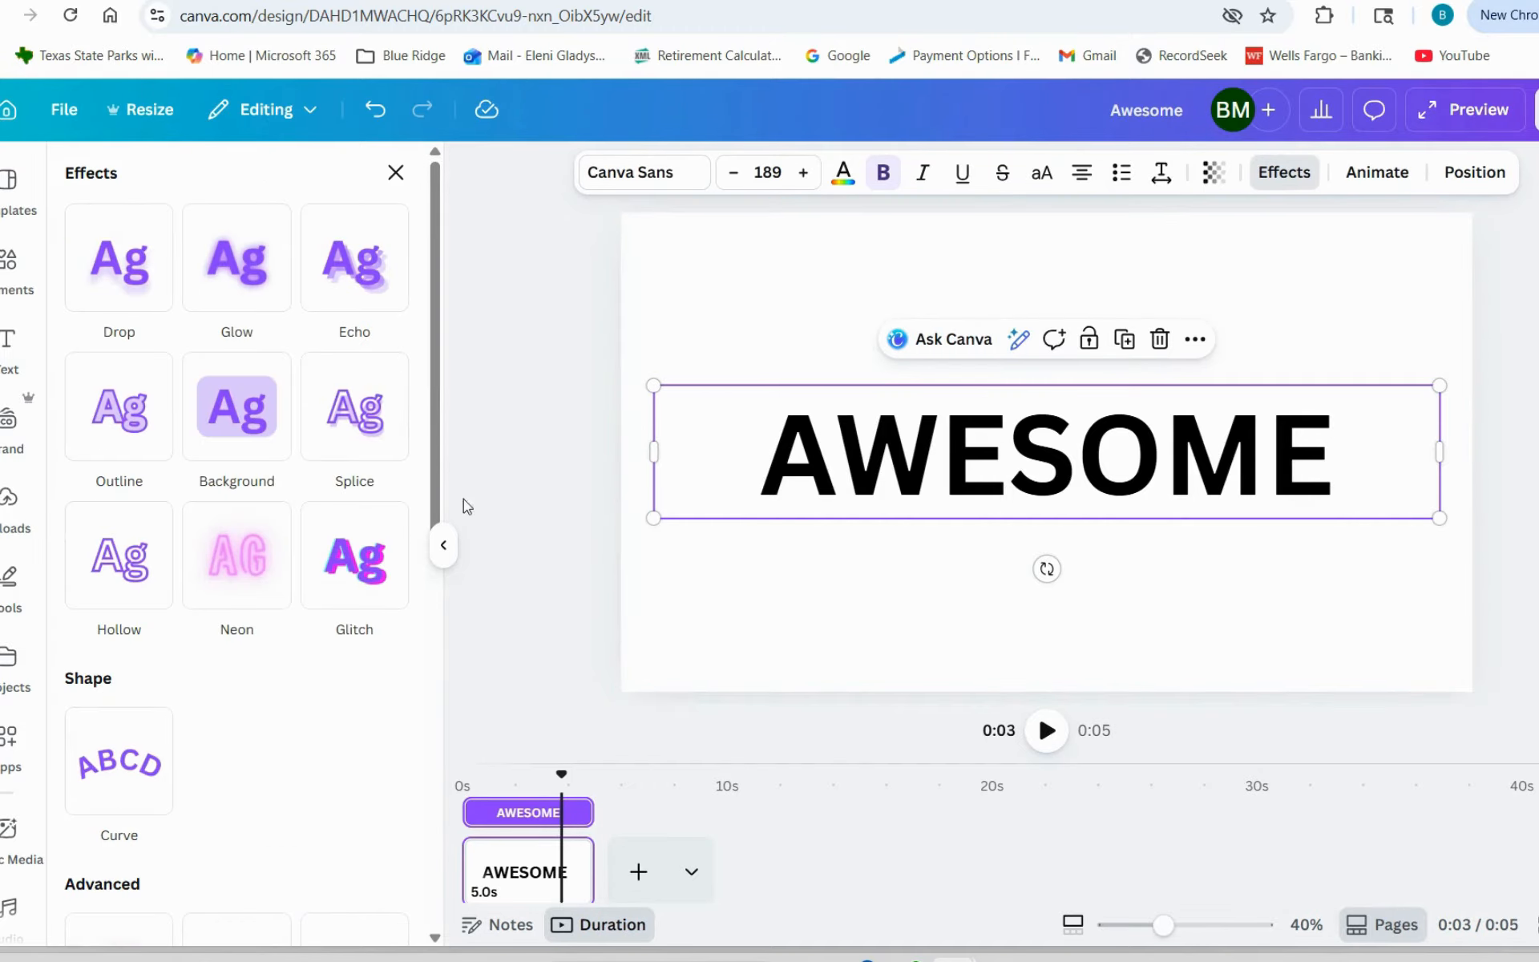
scroll(421, 321, down, 5)
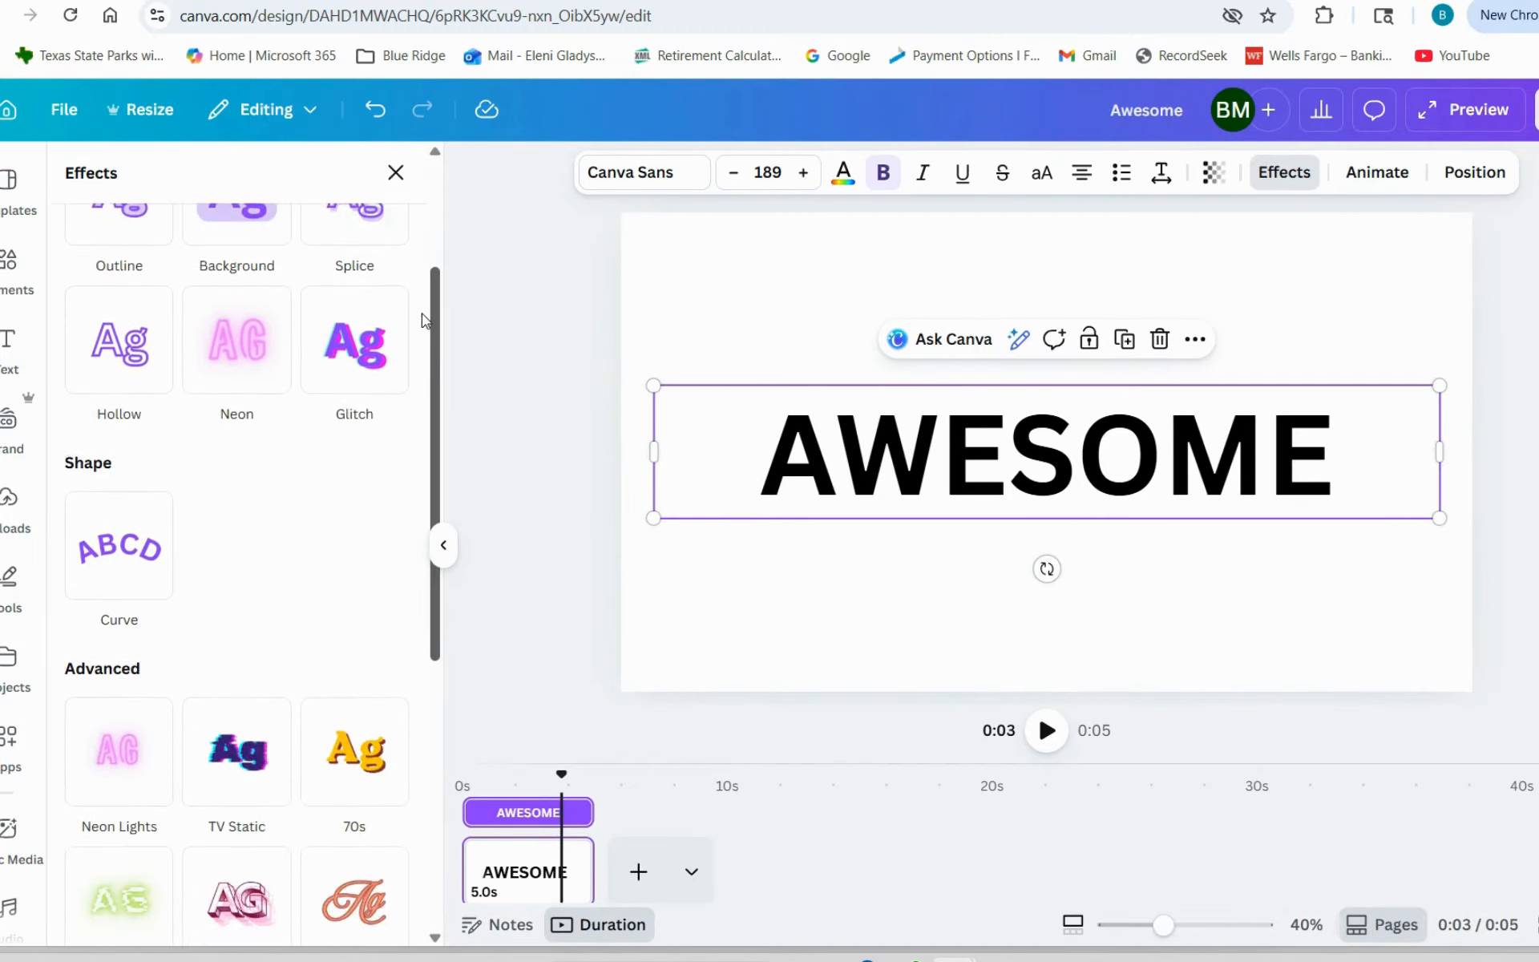
scroll(401, 481, down, 4)
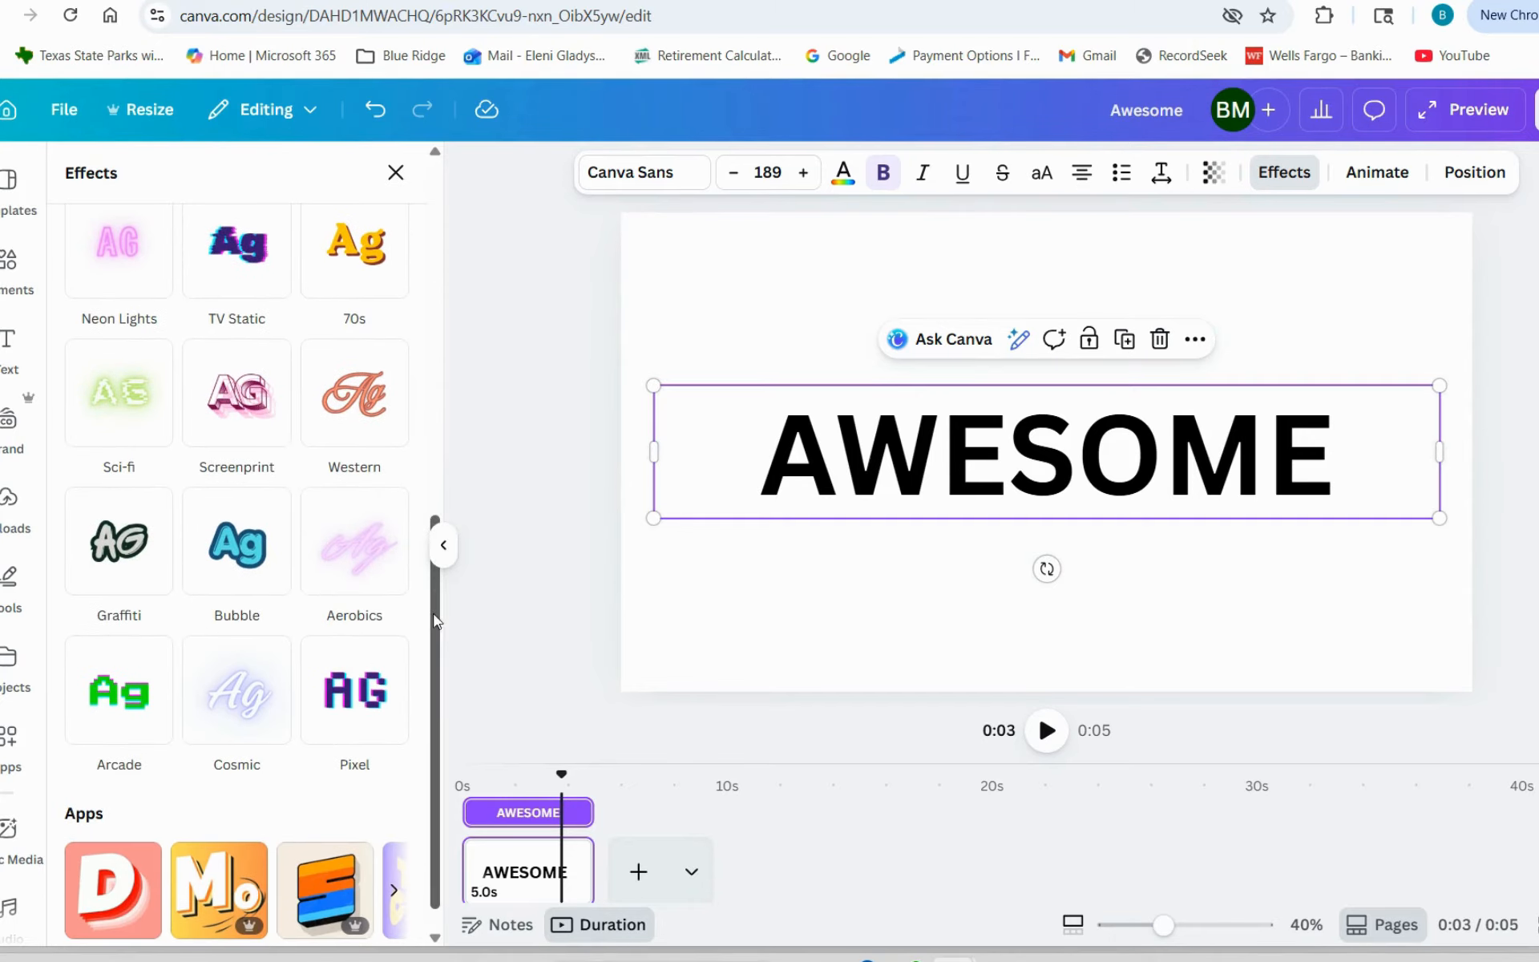
scroll(439, 611, up, 1)
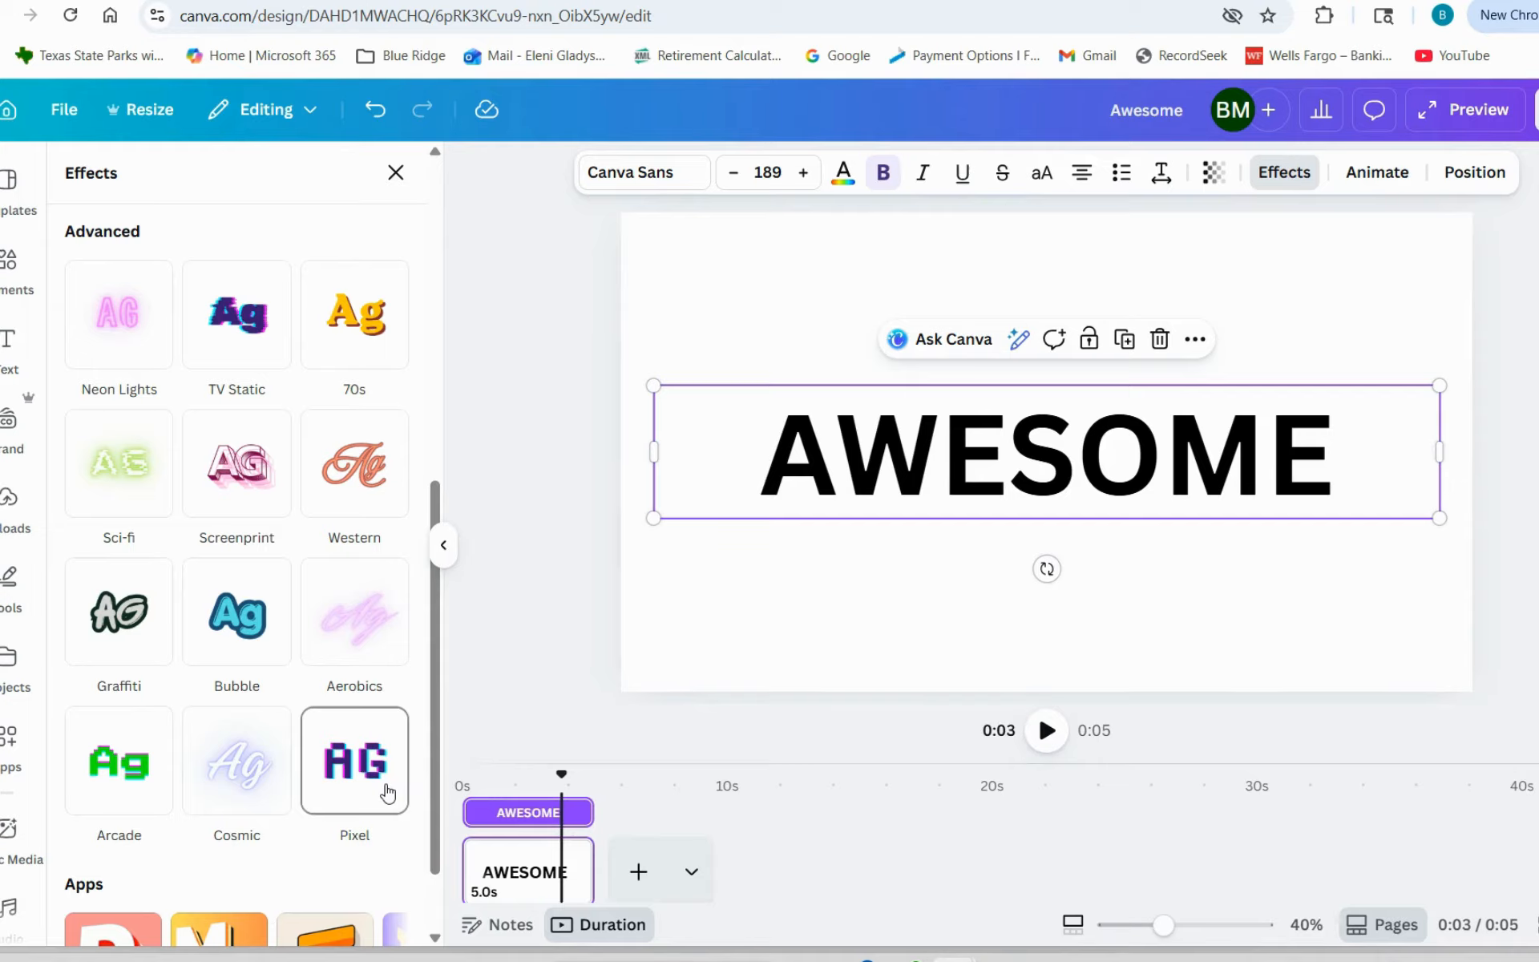
click(117, 323)
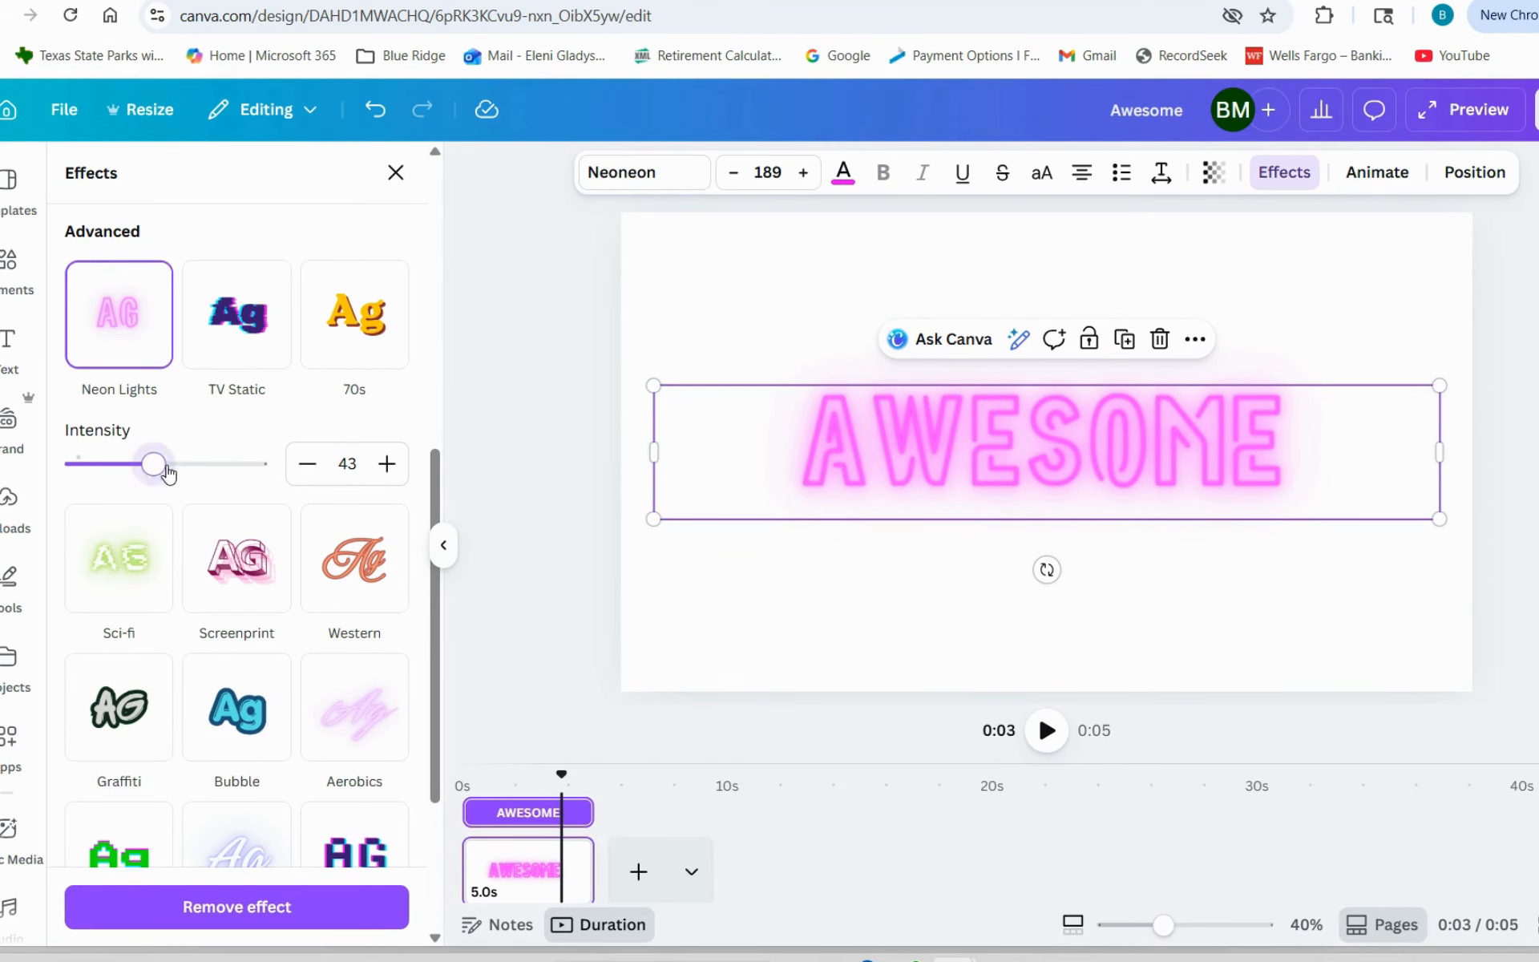
drag(153, 466, 187, 473)
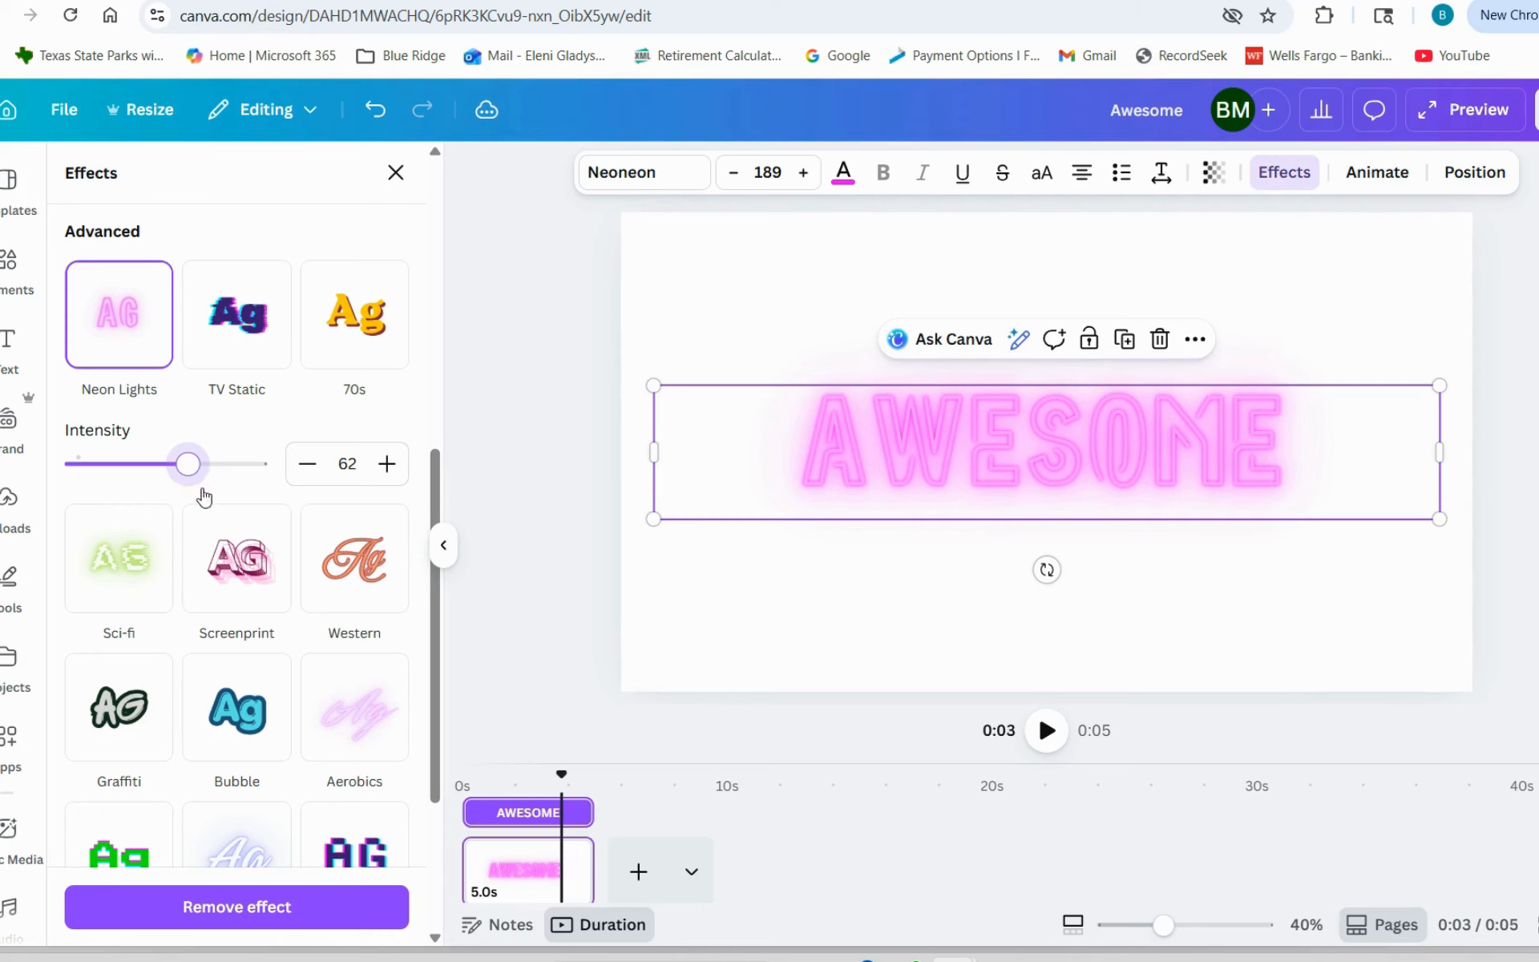
- Duplicate the Neon Lights page and apply the TV Static effect to the AWESOME text on the copy
click(818, 573)
key(ctrl+d)
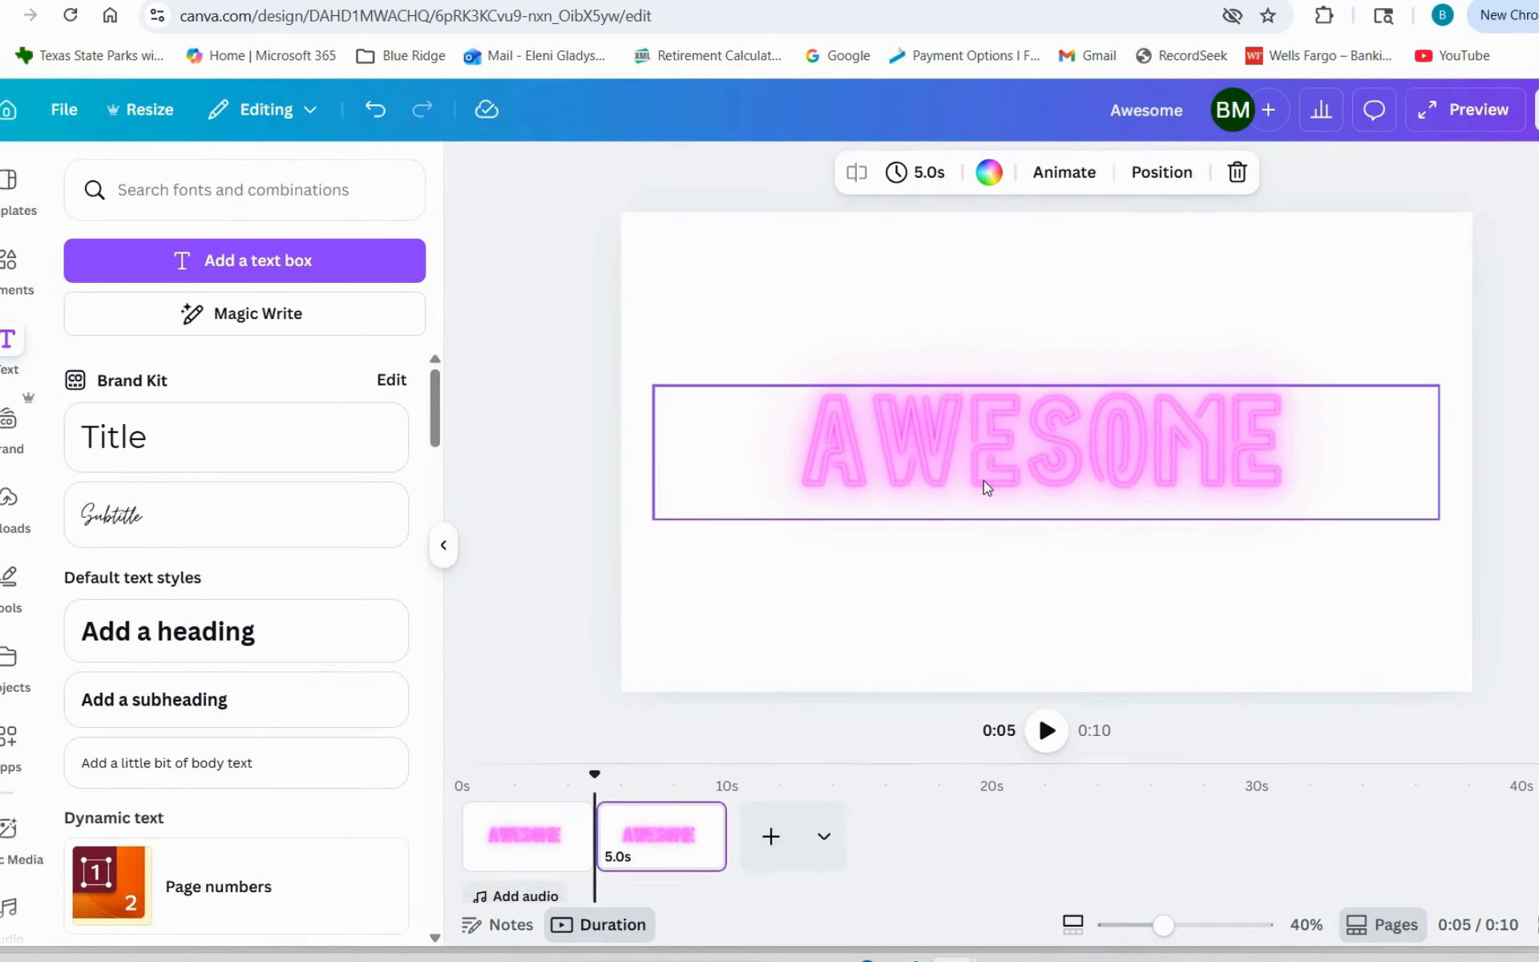
click(980, 477)
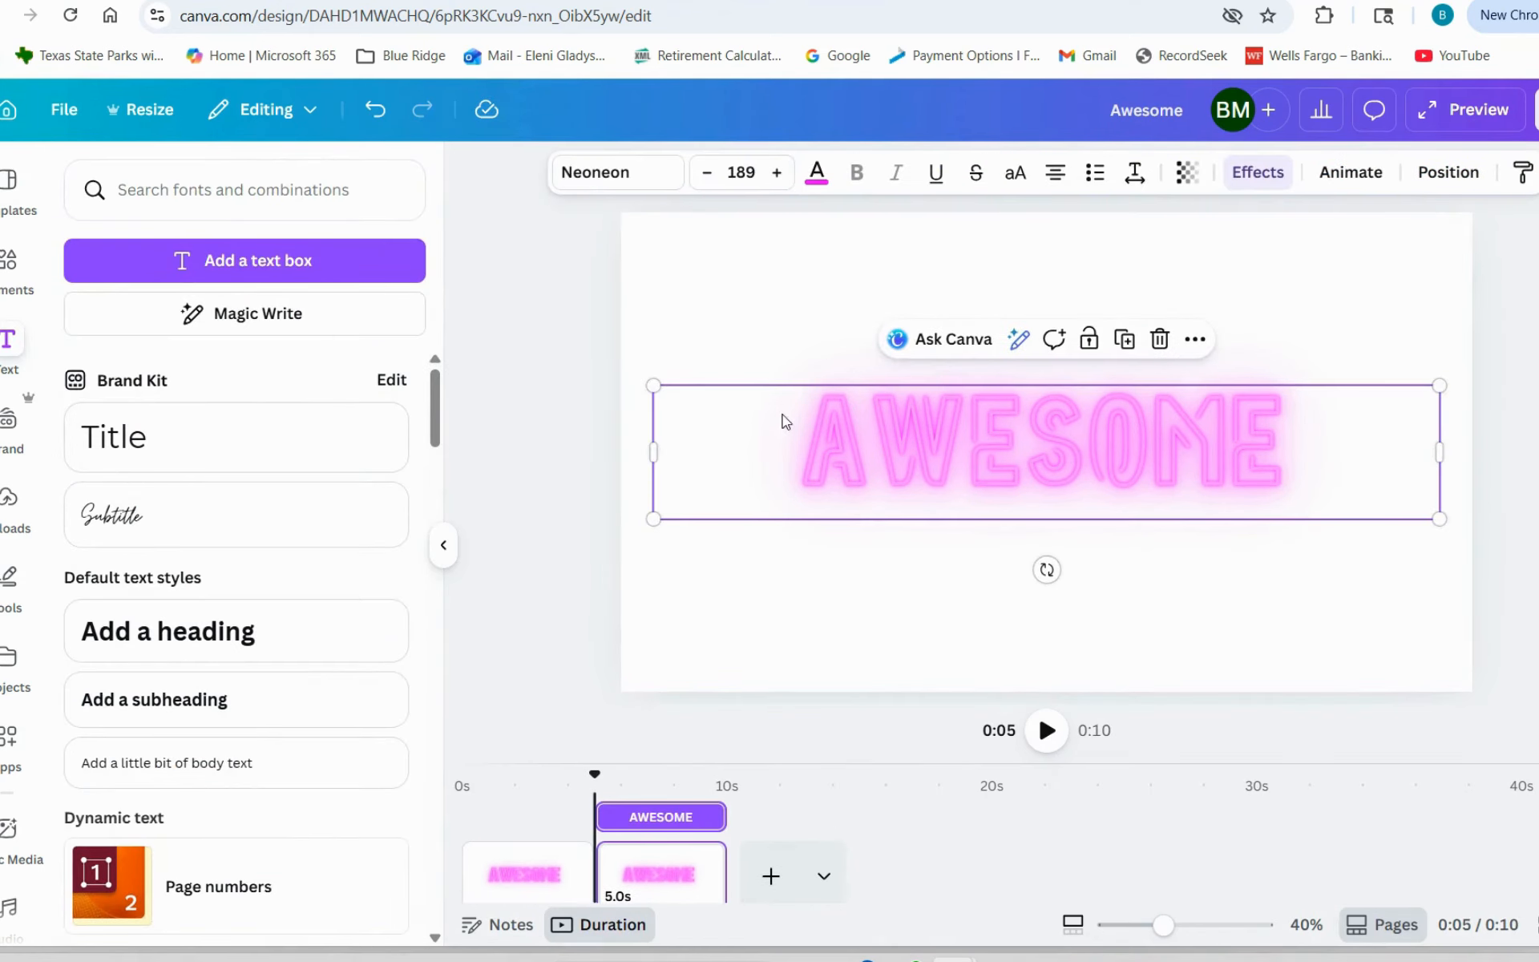
click(1258, 172)
scroll(272, 441, up, 3)
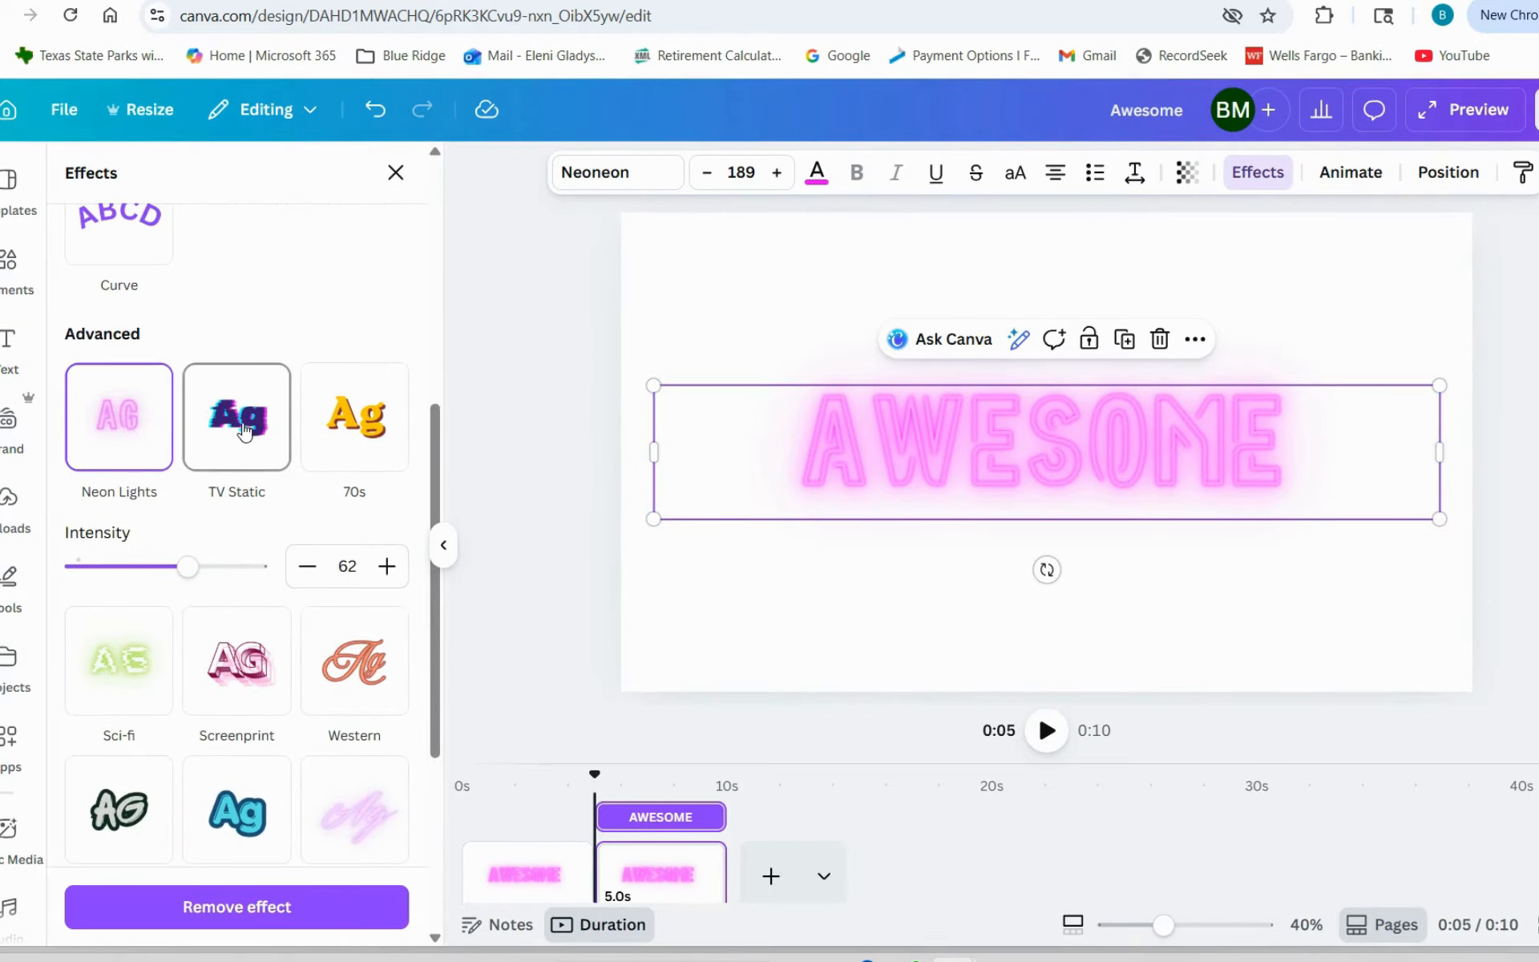
click(245, 432)
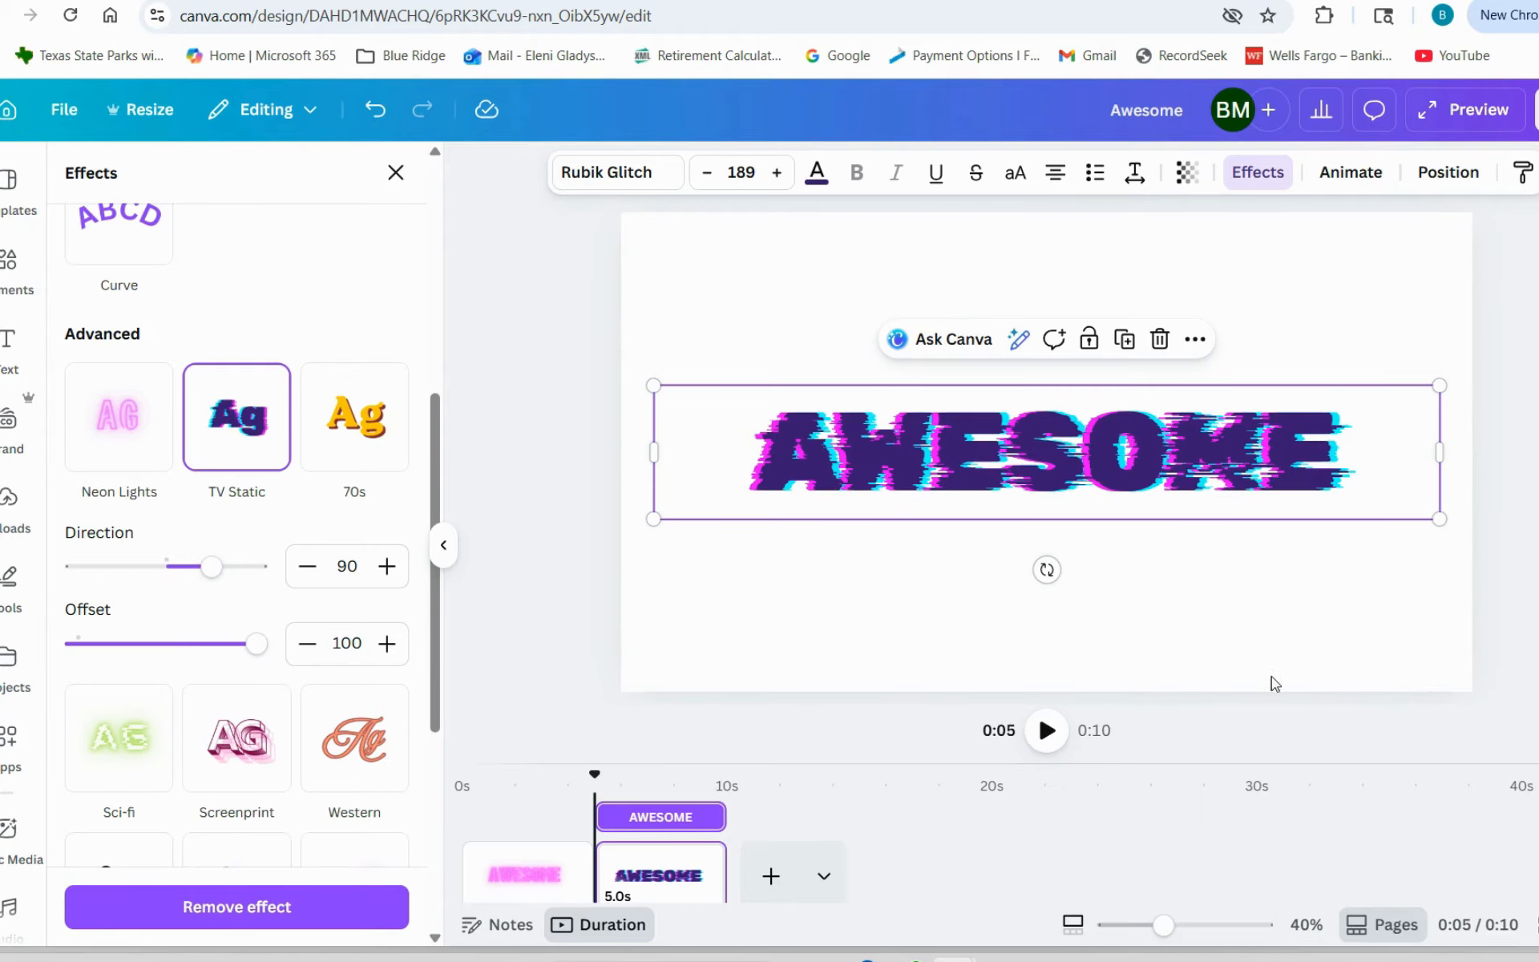
- Duplicate the TV Static page and apply the 70s effect to the AWESOME text on the copy
click(1325, 613)
key(ctrl+d)
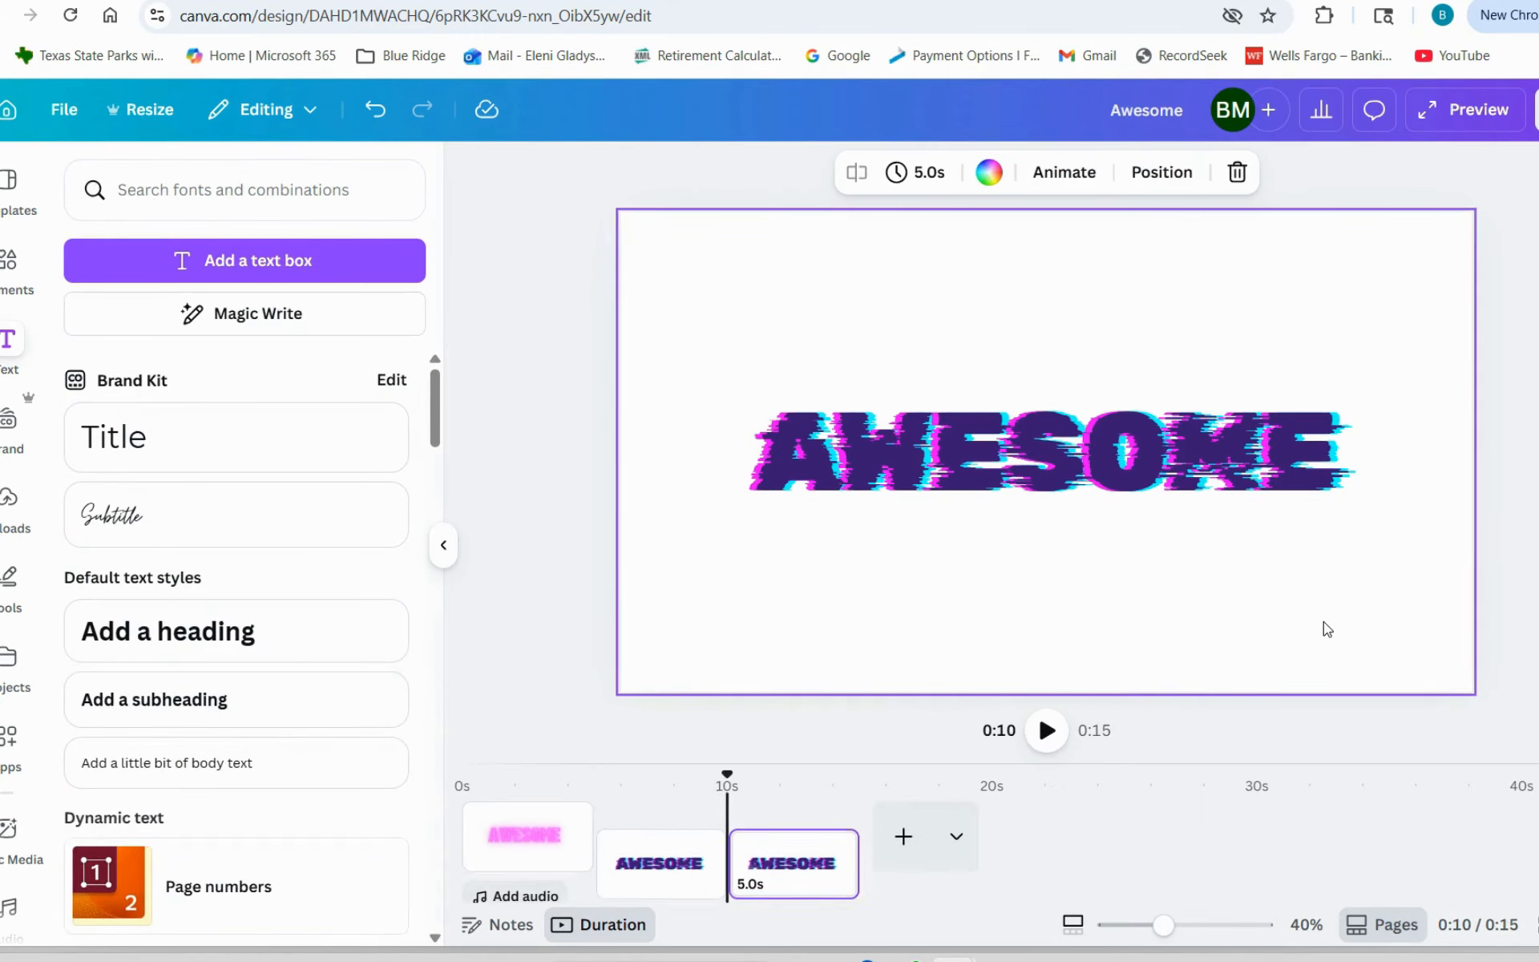
click(1005, 498)
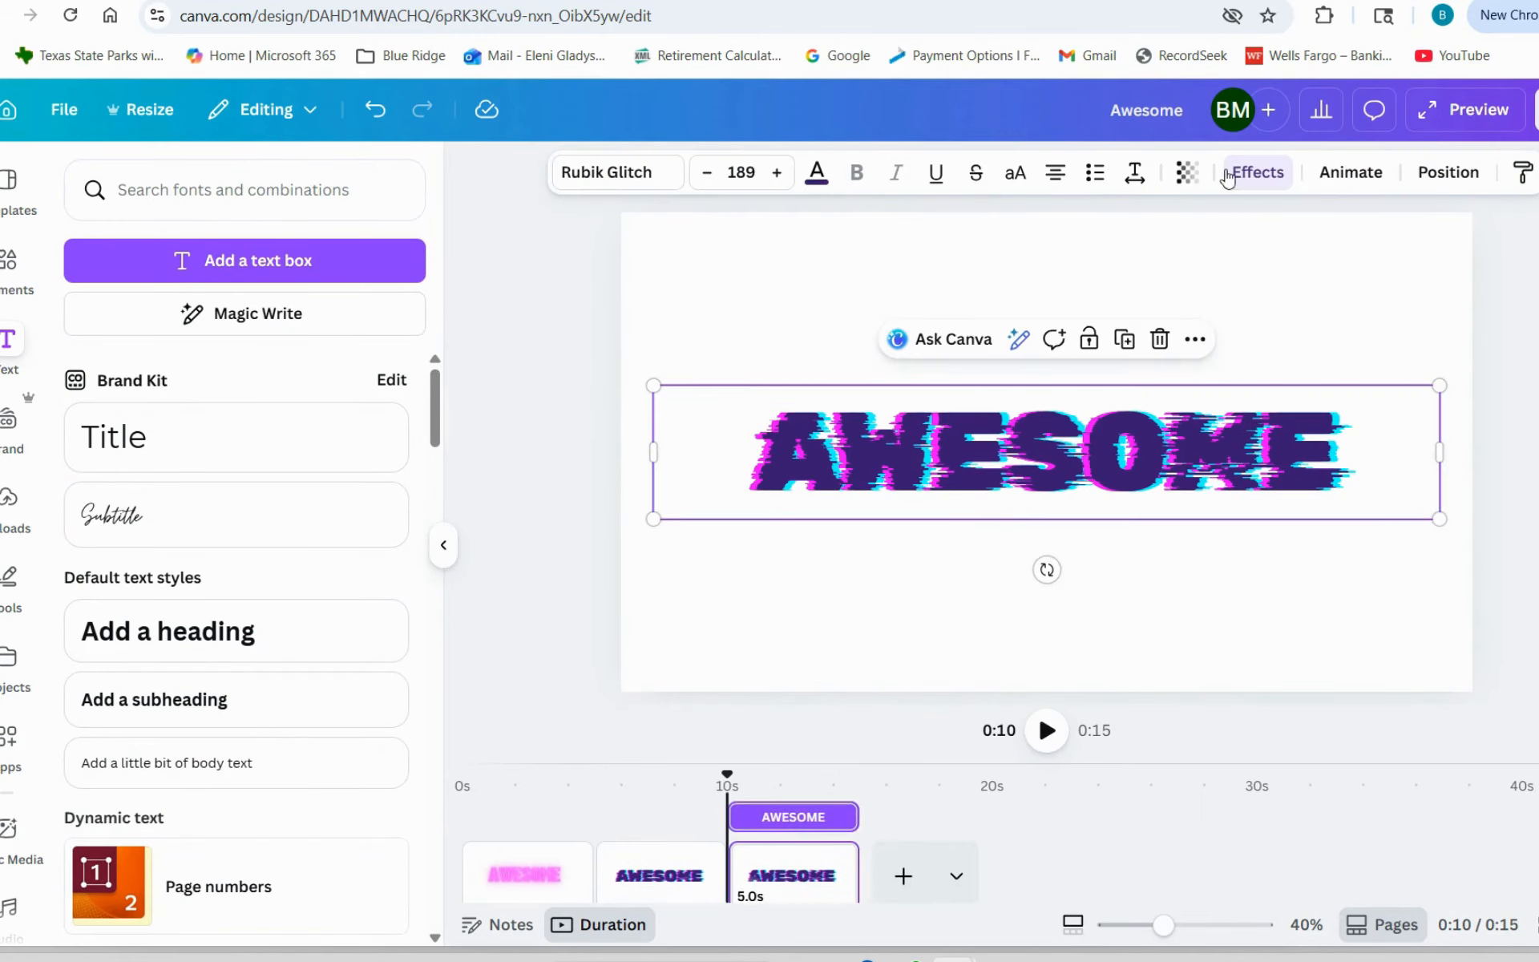
click(1265, 171)
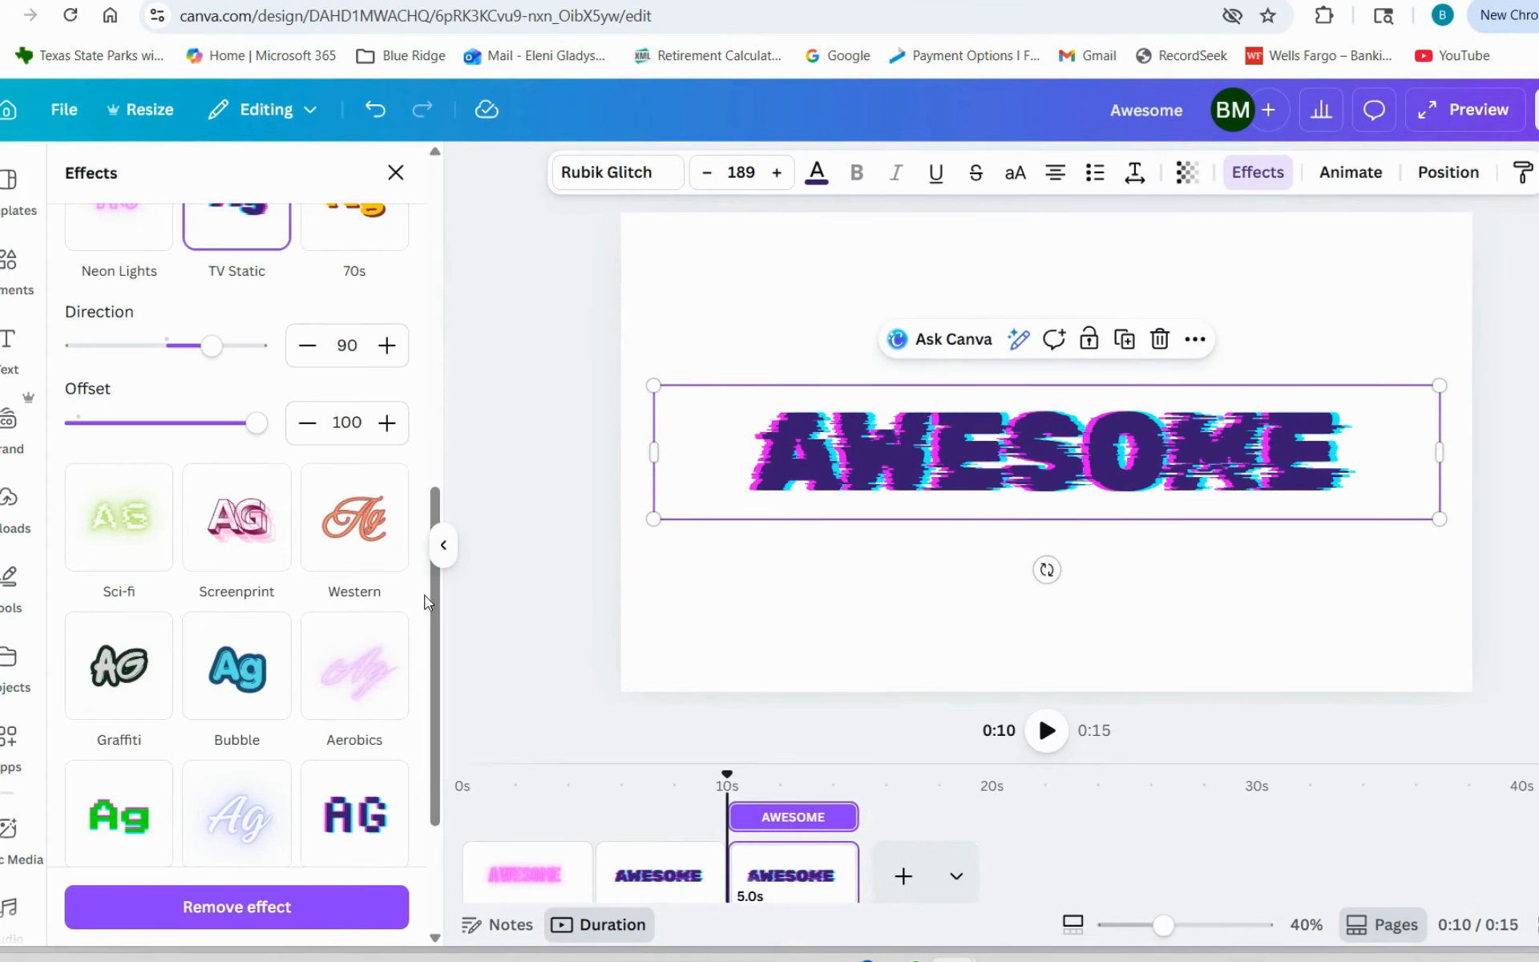
scroll(440, 603, up, 1)
drag(441, 603, 450, 516)
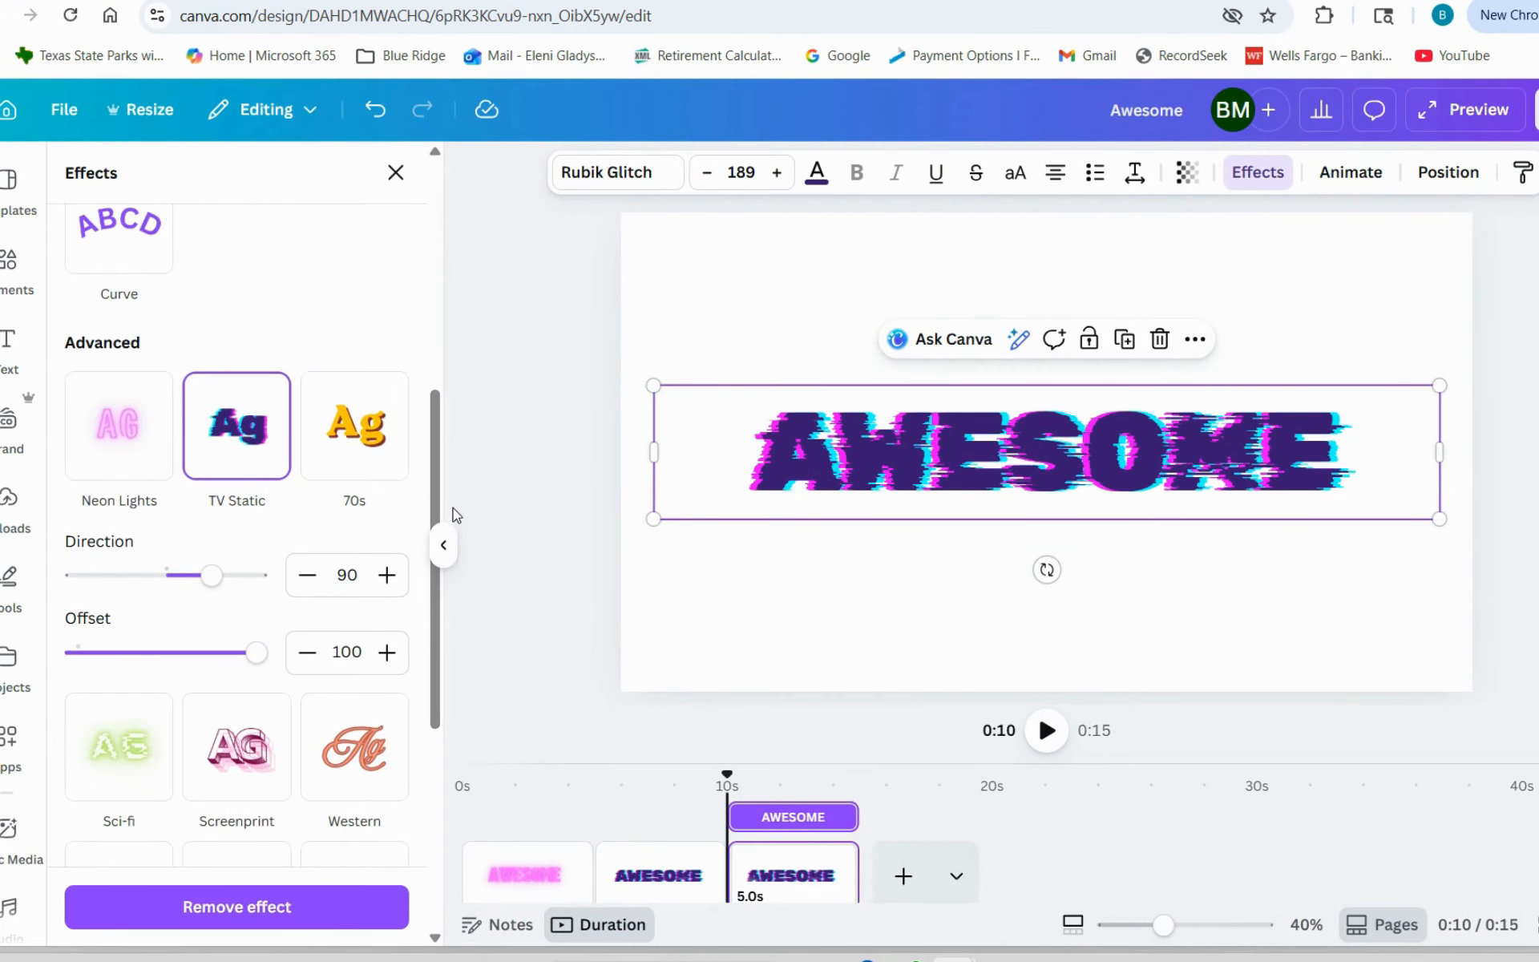
click(354, 429)
- Duplicate the 70s page and apply the Sci-fi effect to the AWESOME text on the copy
click(1260, 616)
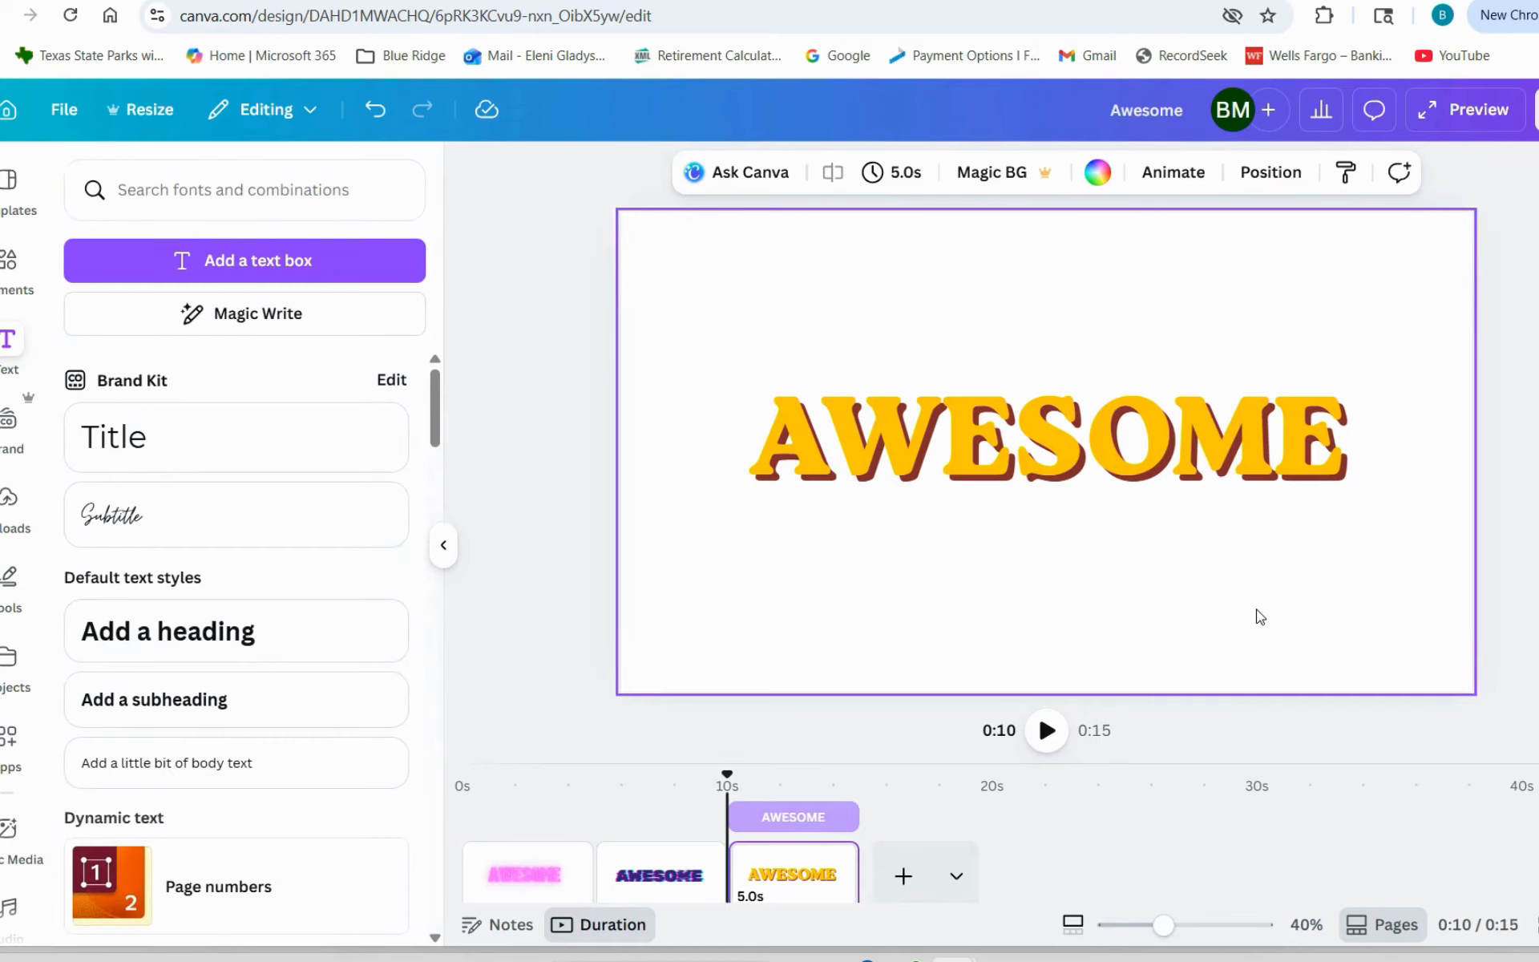
key(ctrl+d)
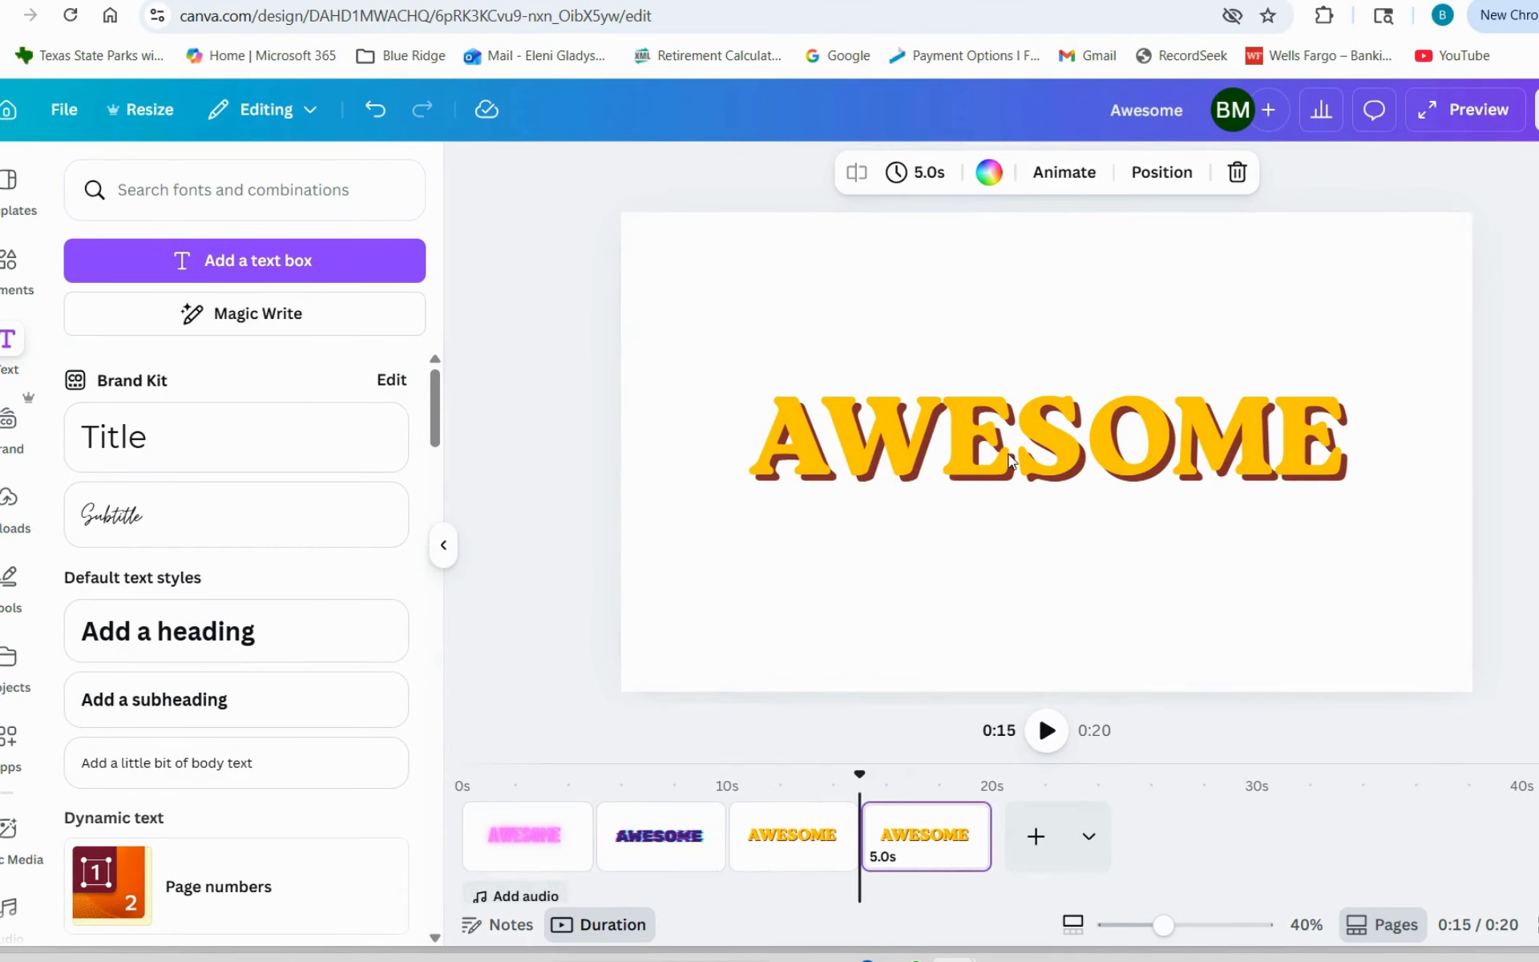
click(998, 411)
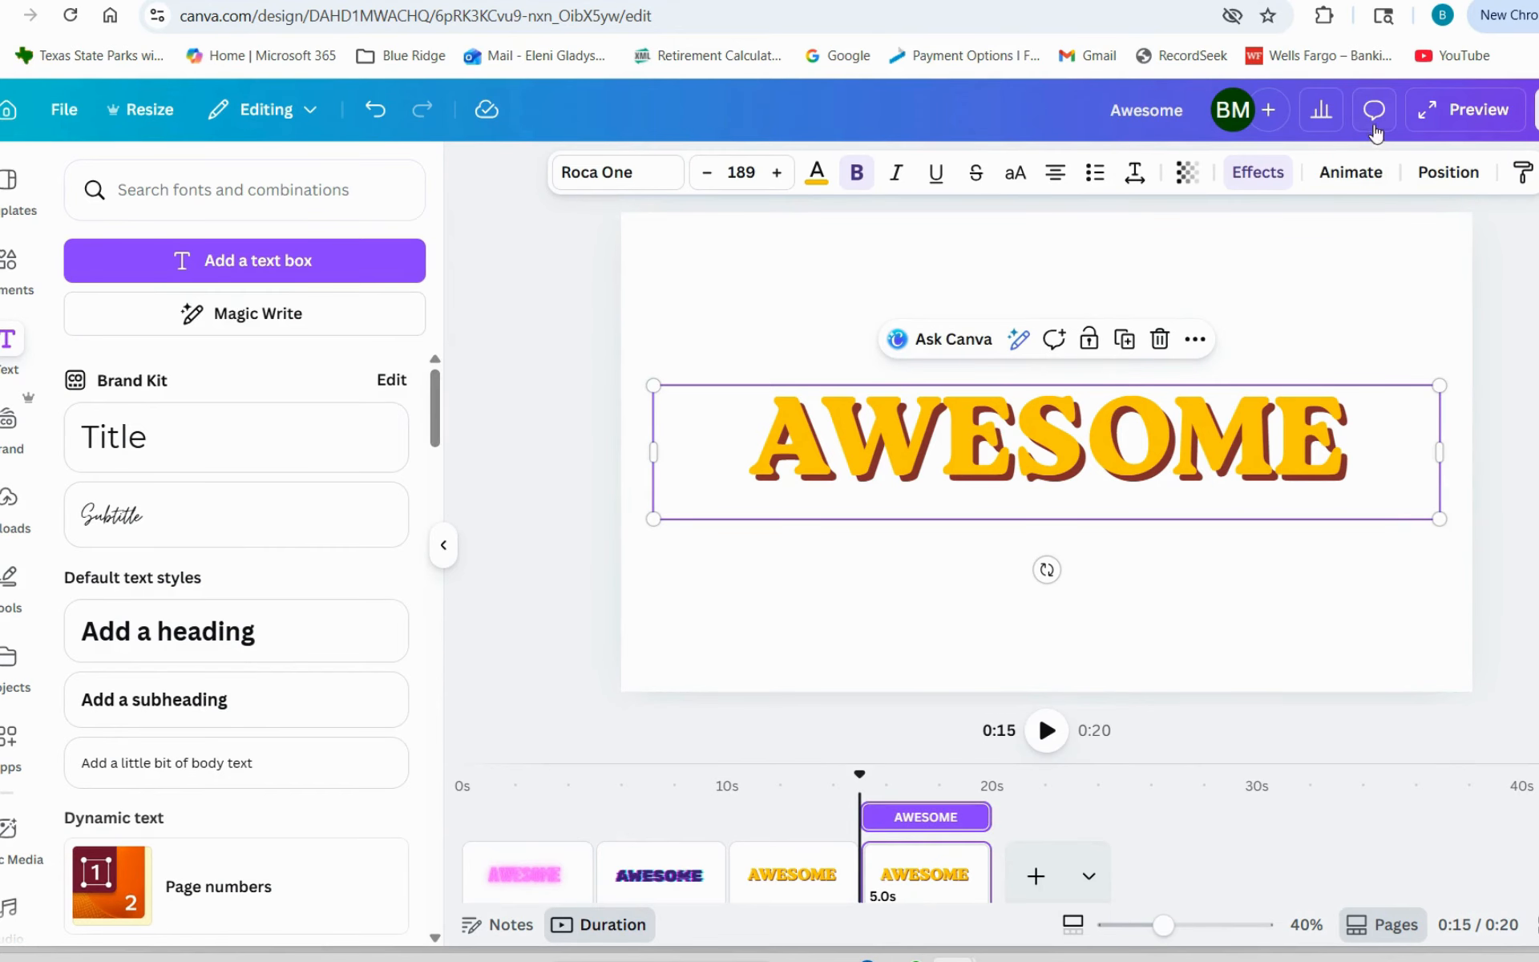
click(1278, 188)
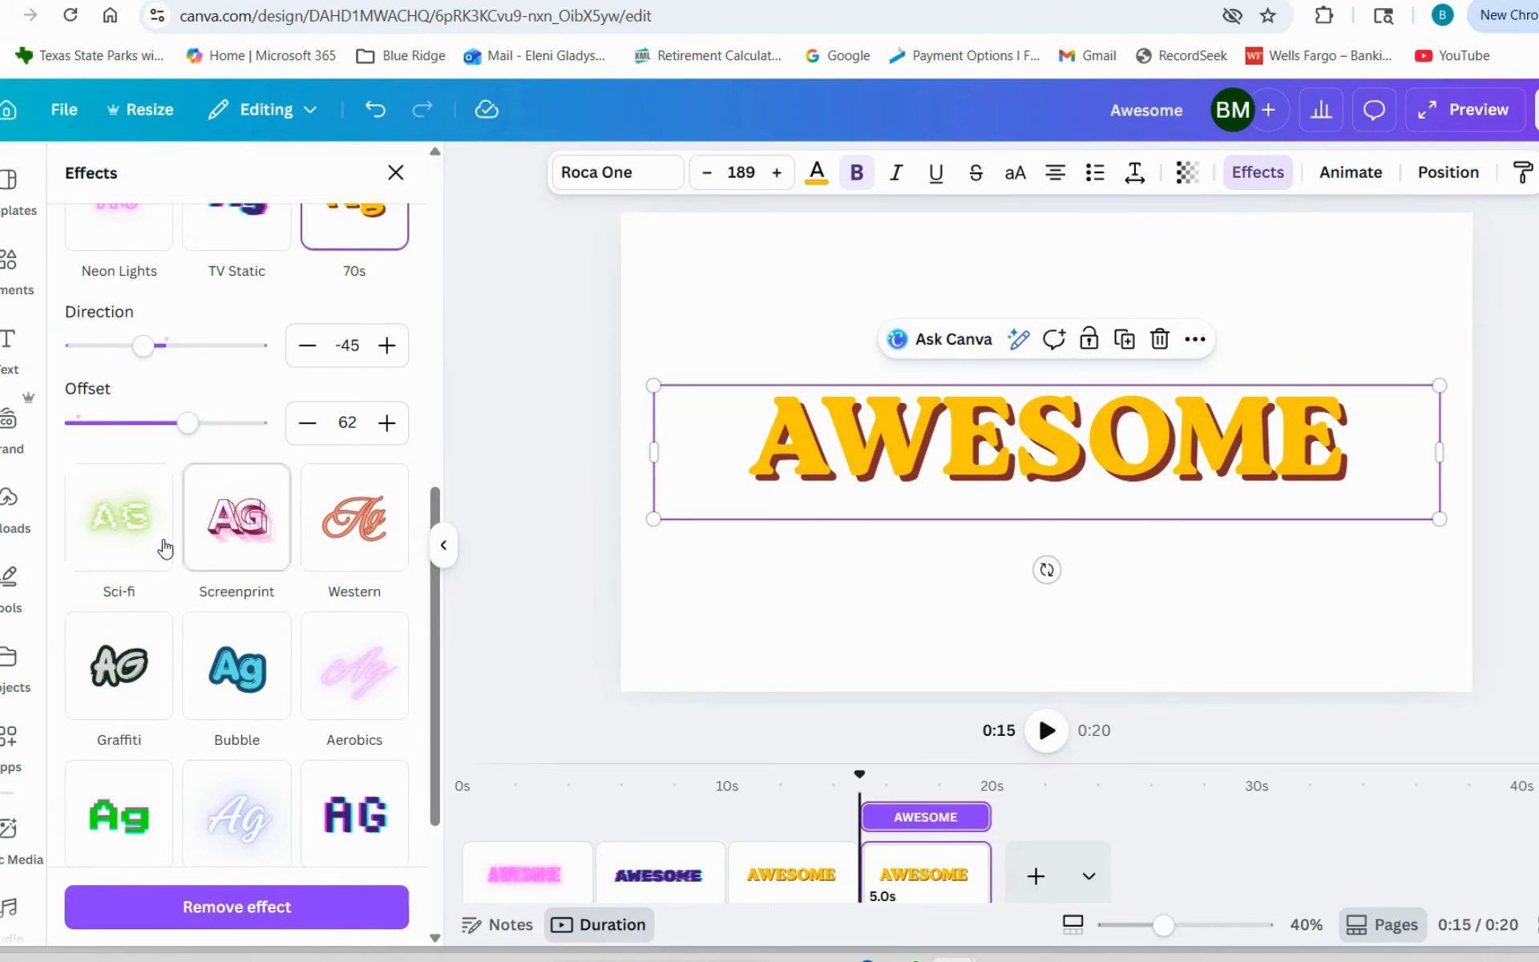
click(104, 523)
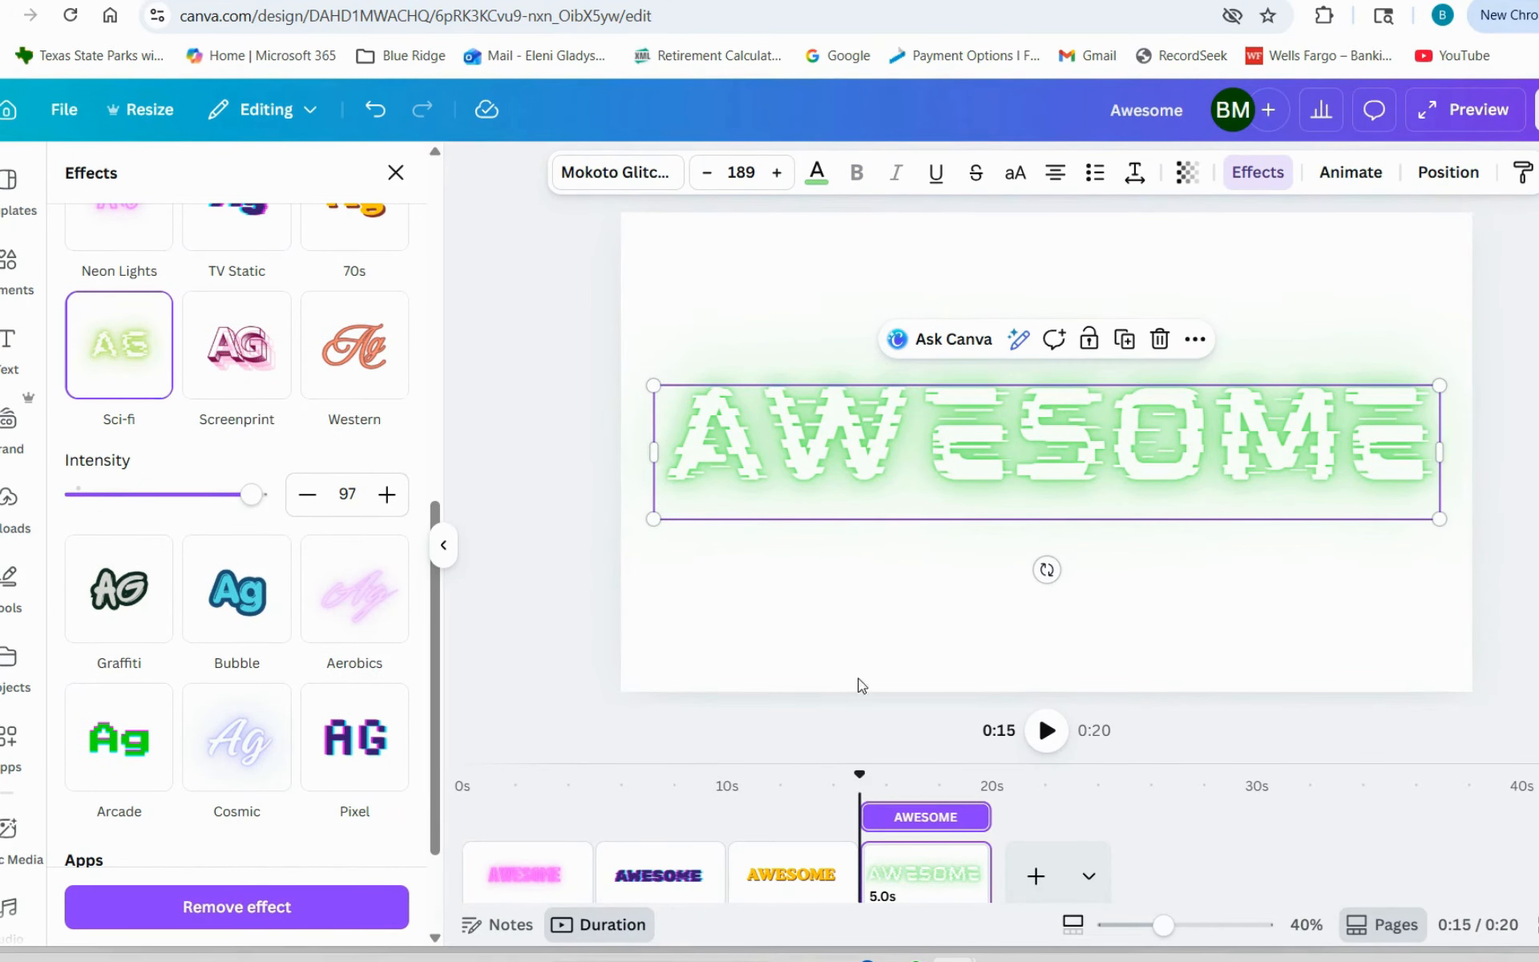
- Duplicate the Sci-fi page and give the copy's AWESOME text the Screenprint effect with offset 39 and direction 0
click(1287, 617)
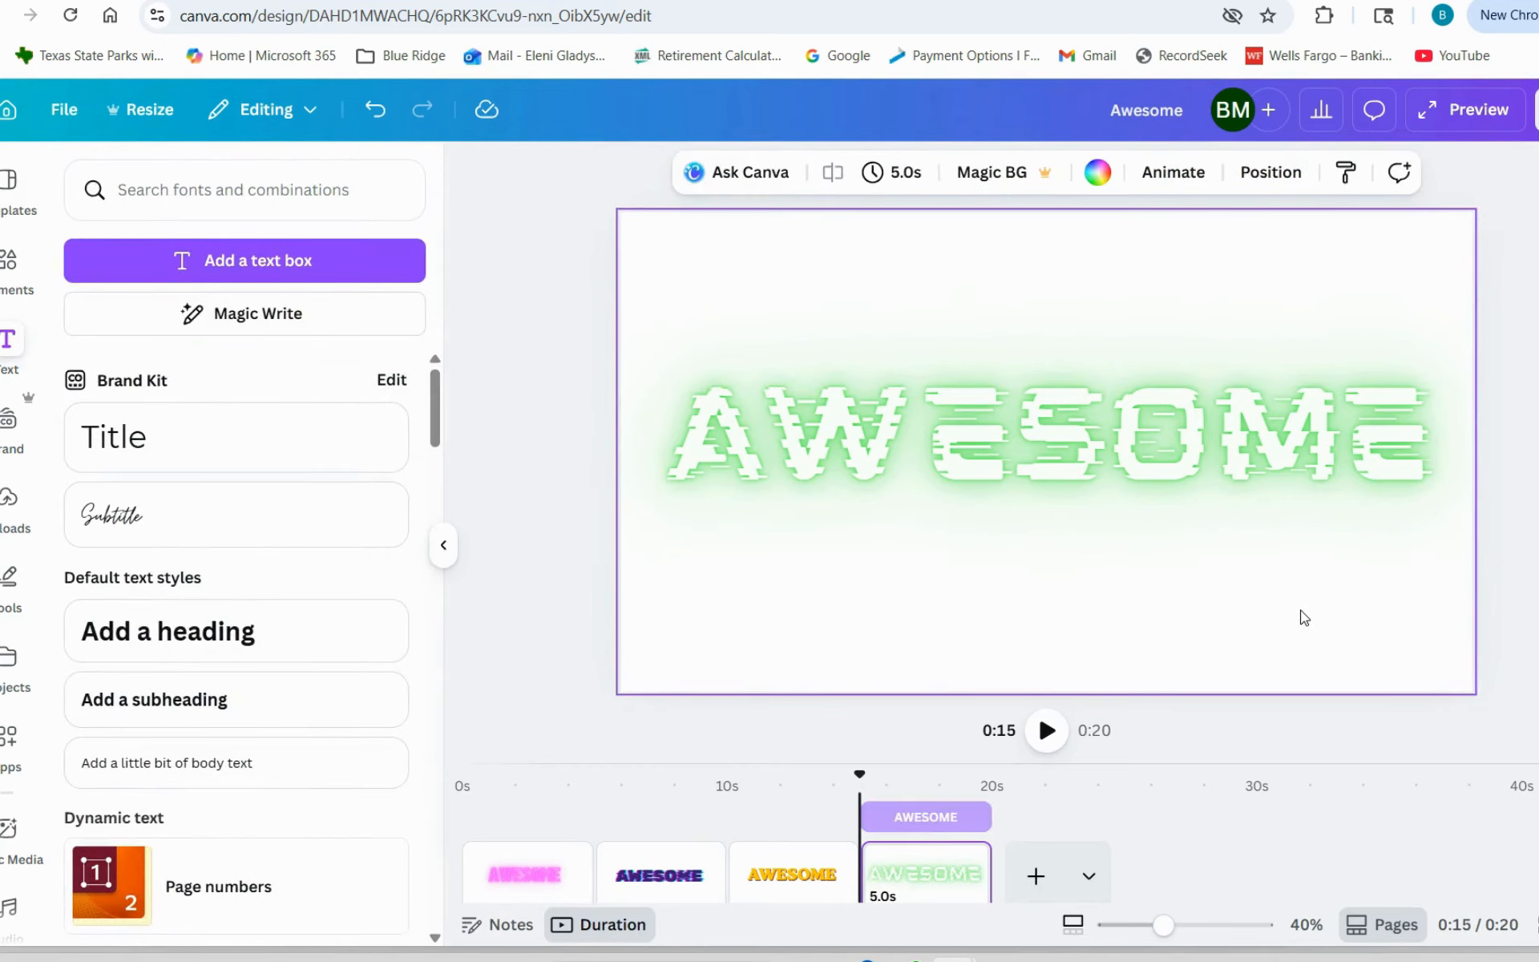
key(ctrl+d)
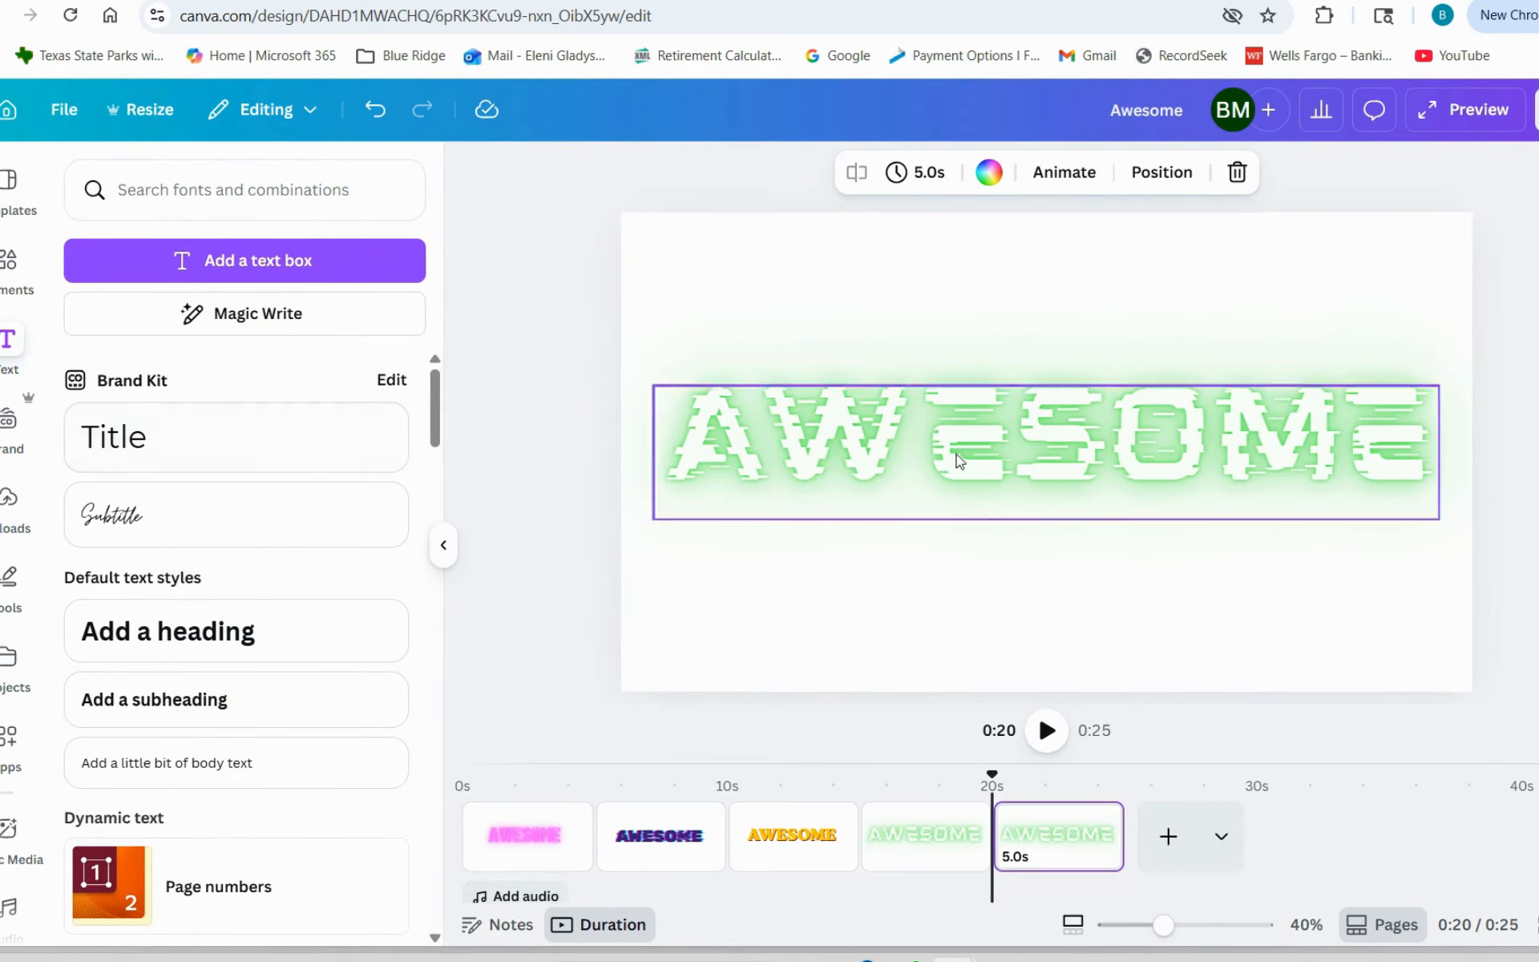
click(1038, 473)
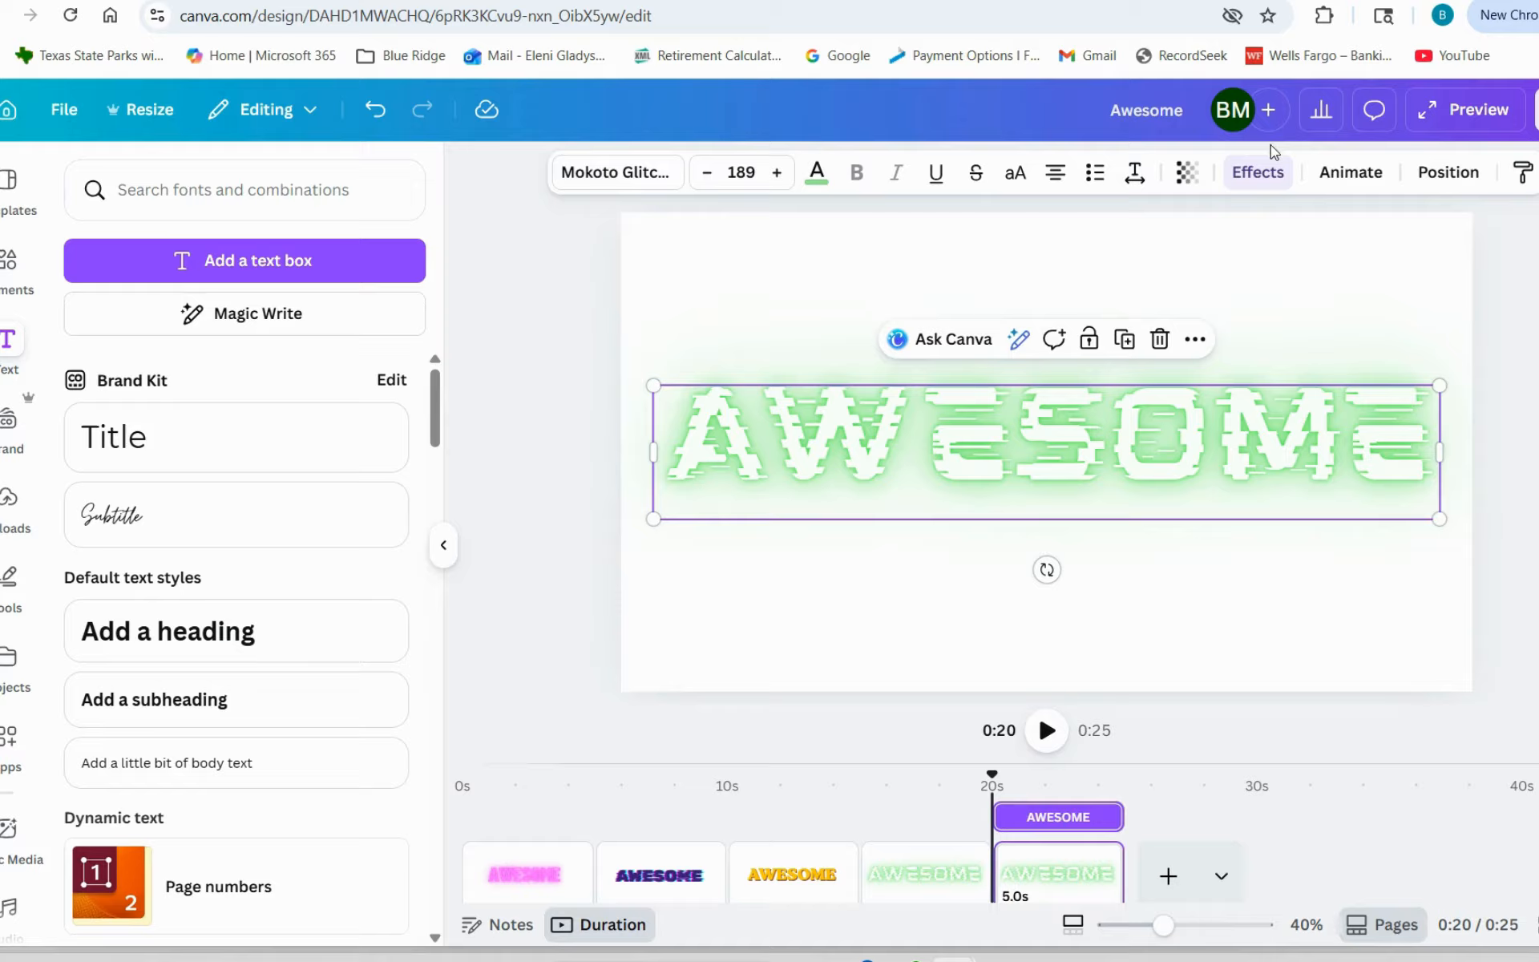
click(1258, 171)
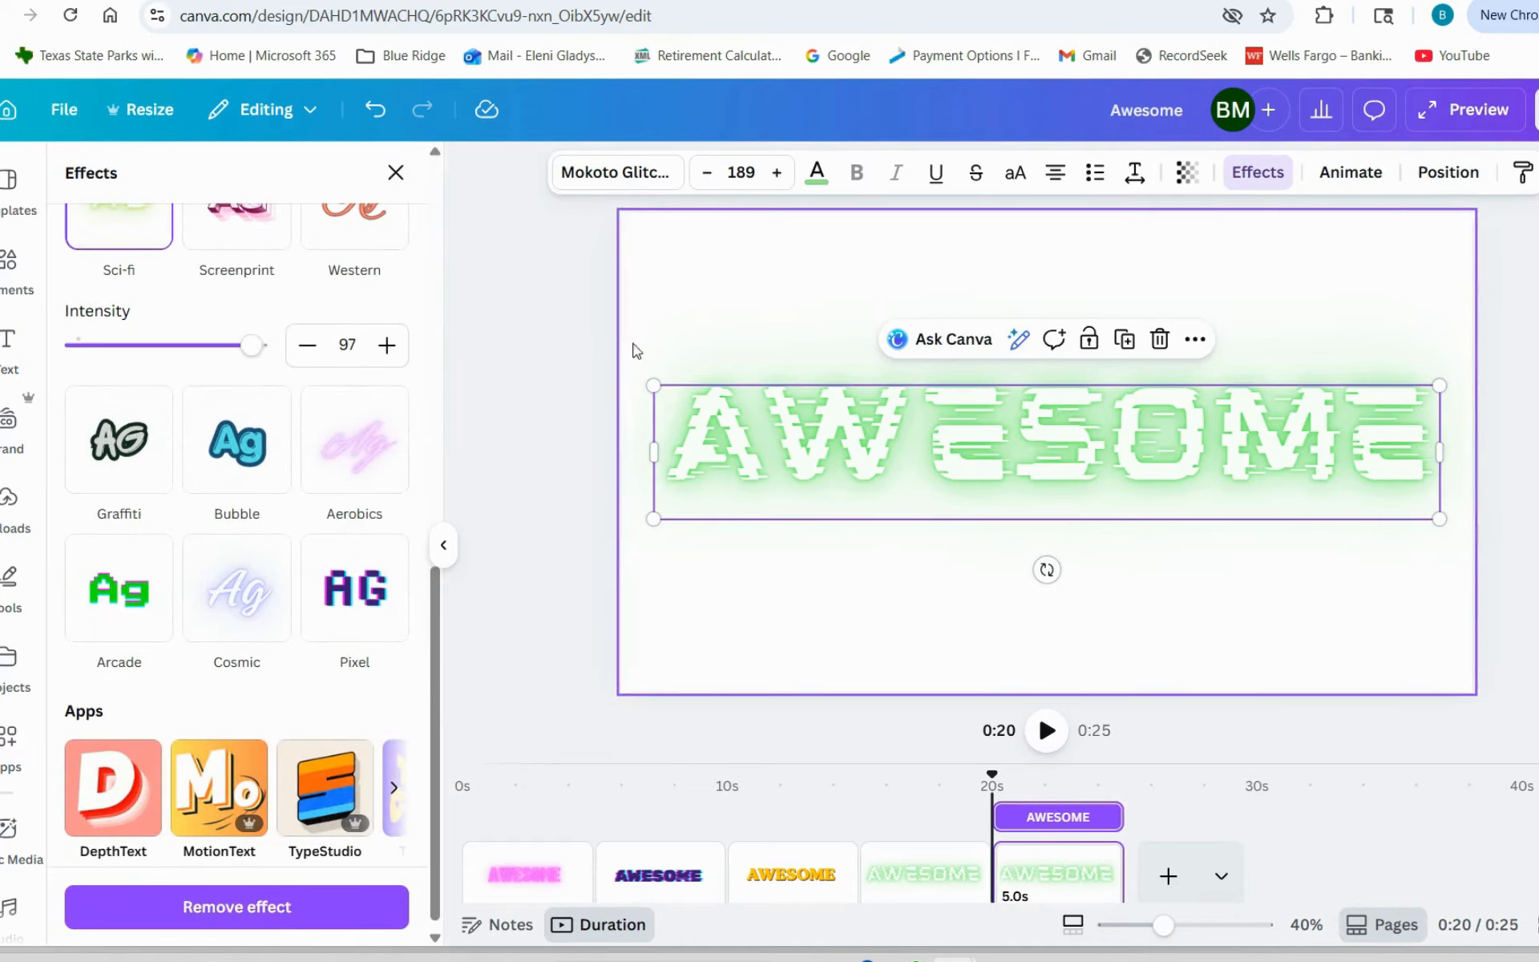
scroll(241, 497, up, 3)
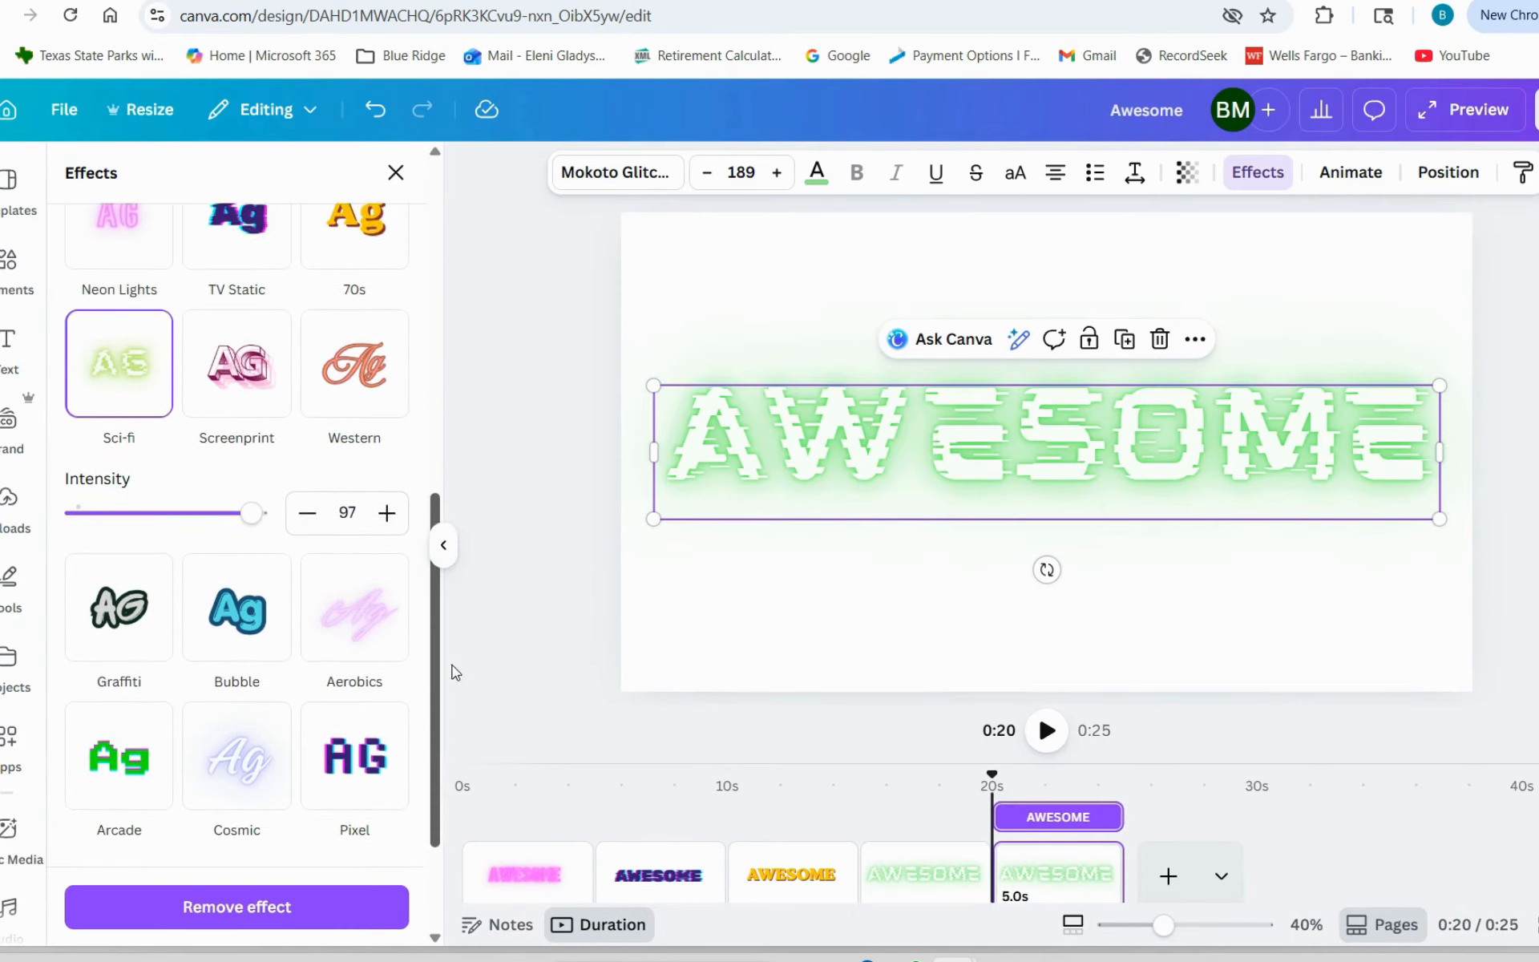
click(251, 437)
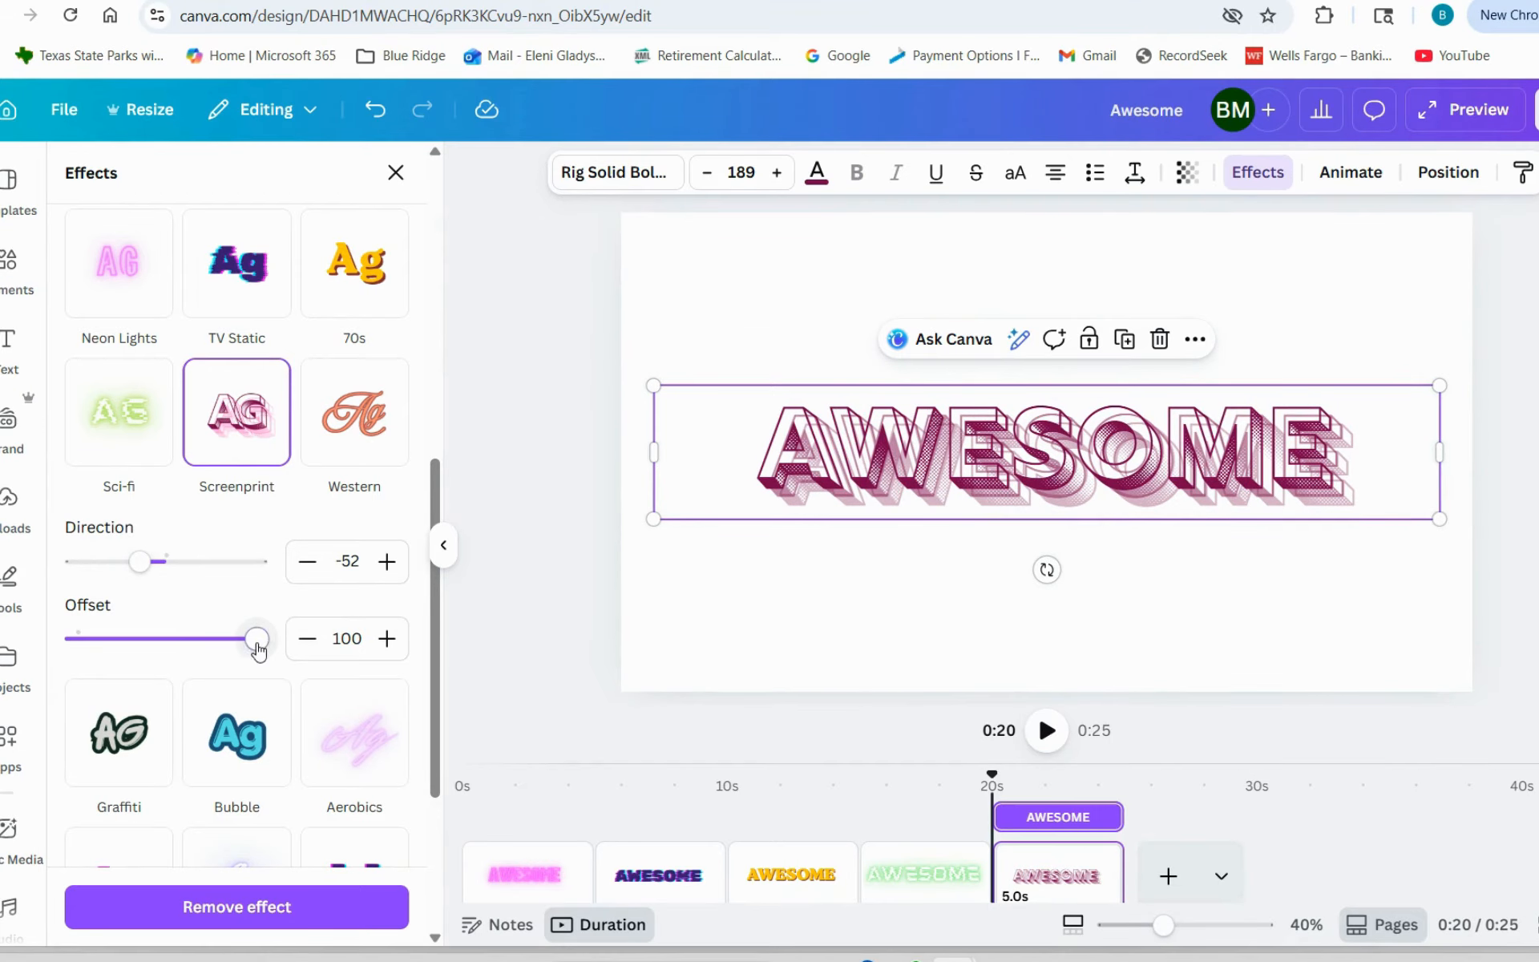
drag(258, 649, 148, 651)
drag(143, 563, 162, 590)
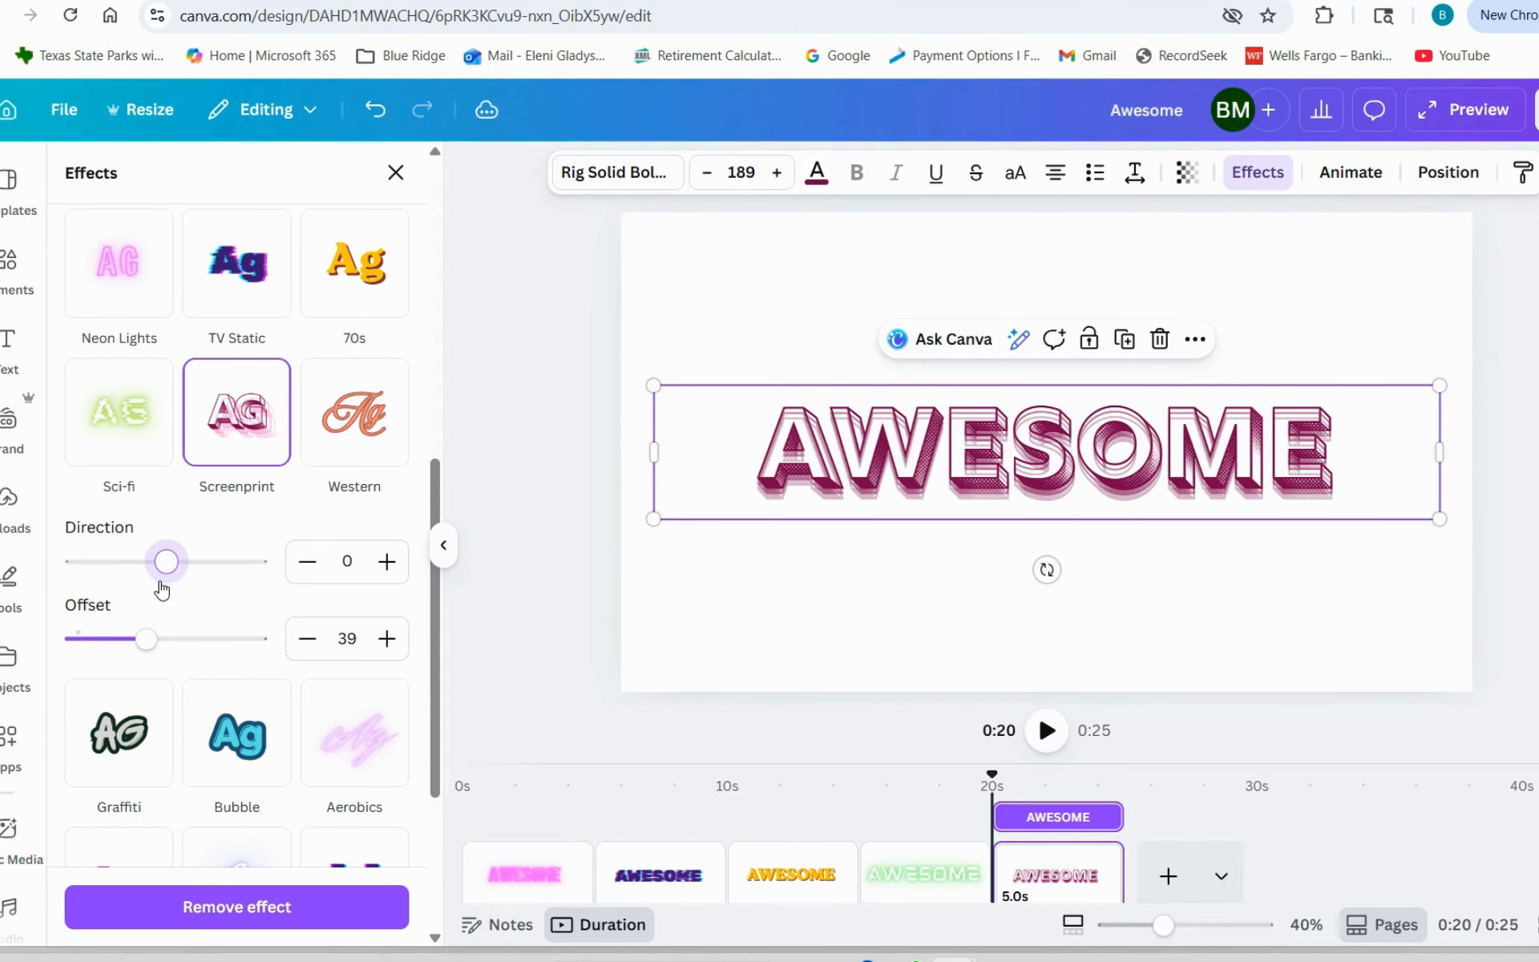
- Duplicate the Screenprint page and apply the Western effect to the AWESOME text on the copy
click(1283, 621)
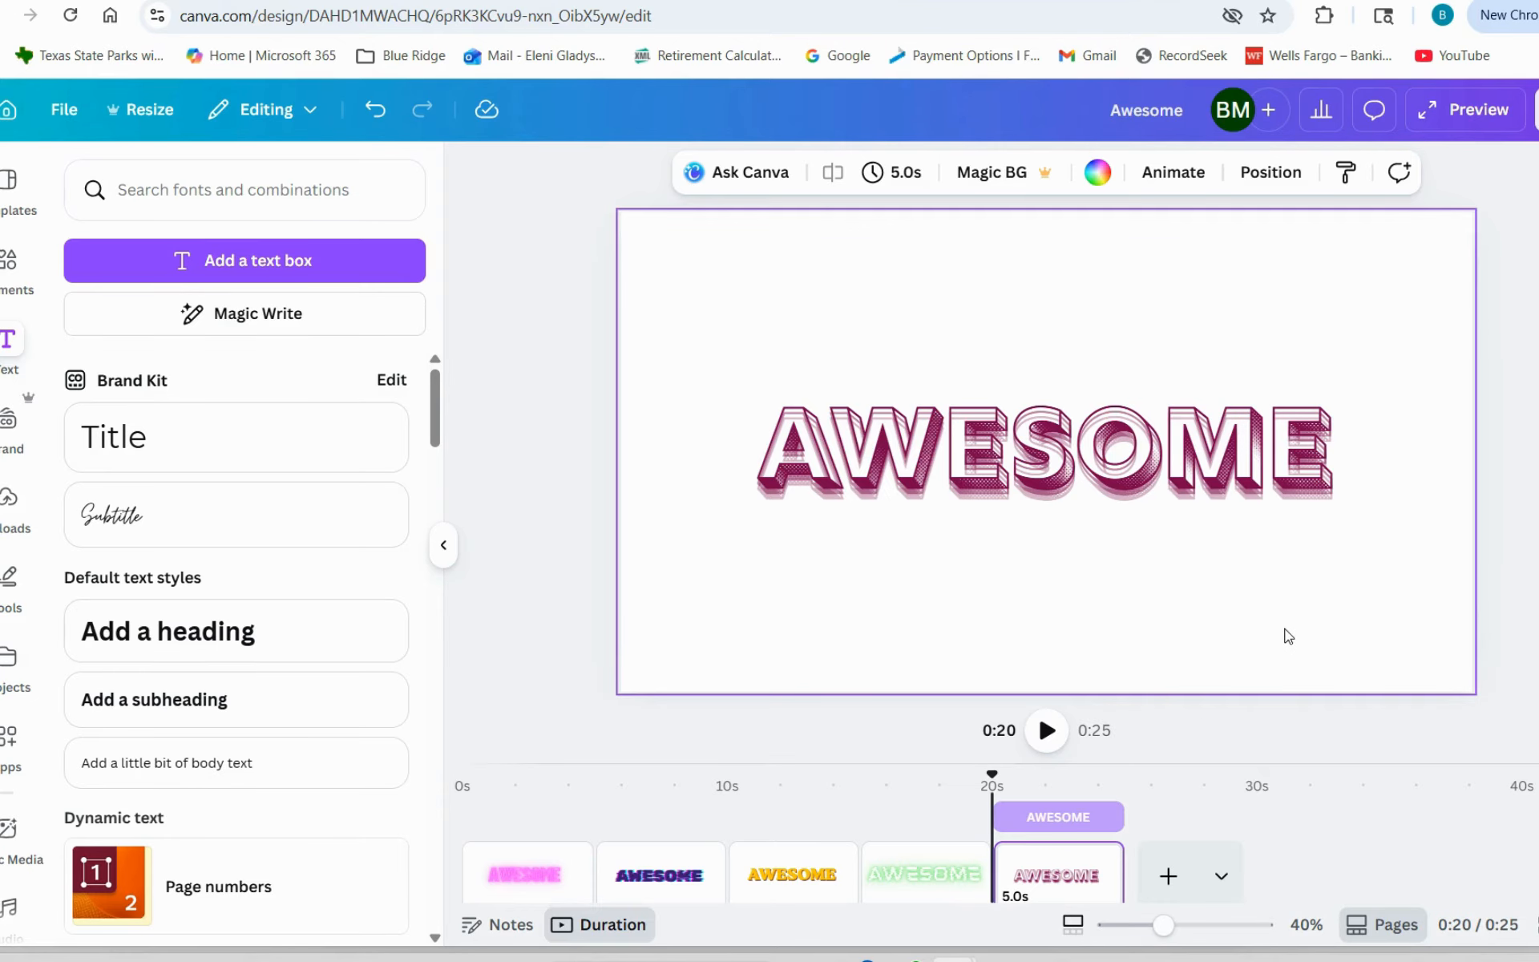
key(ctrl+d)
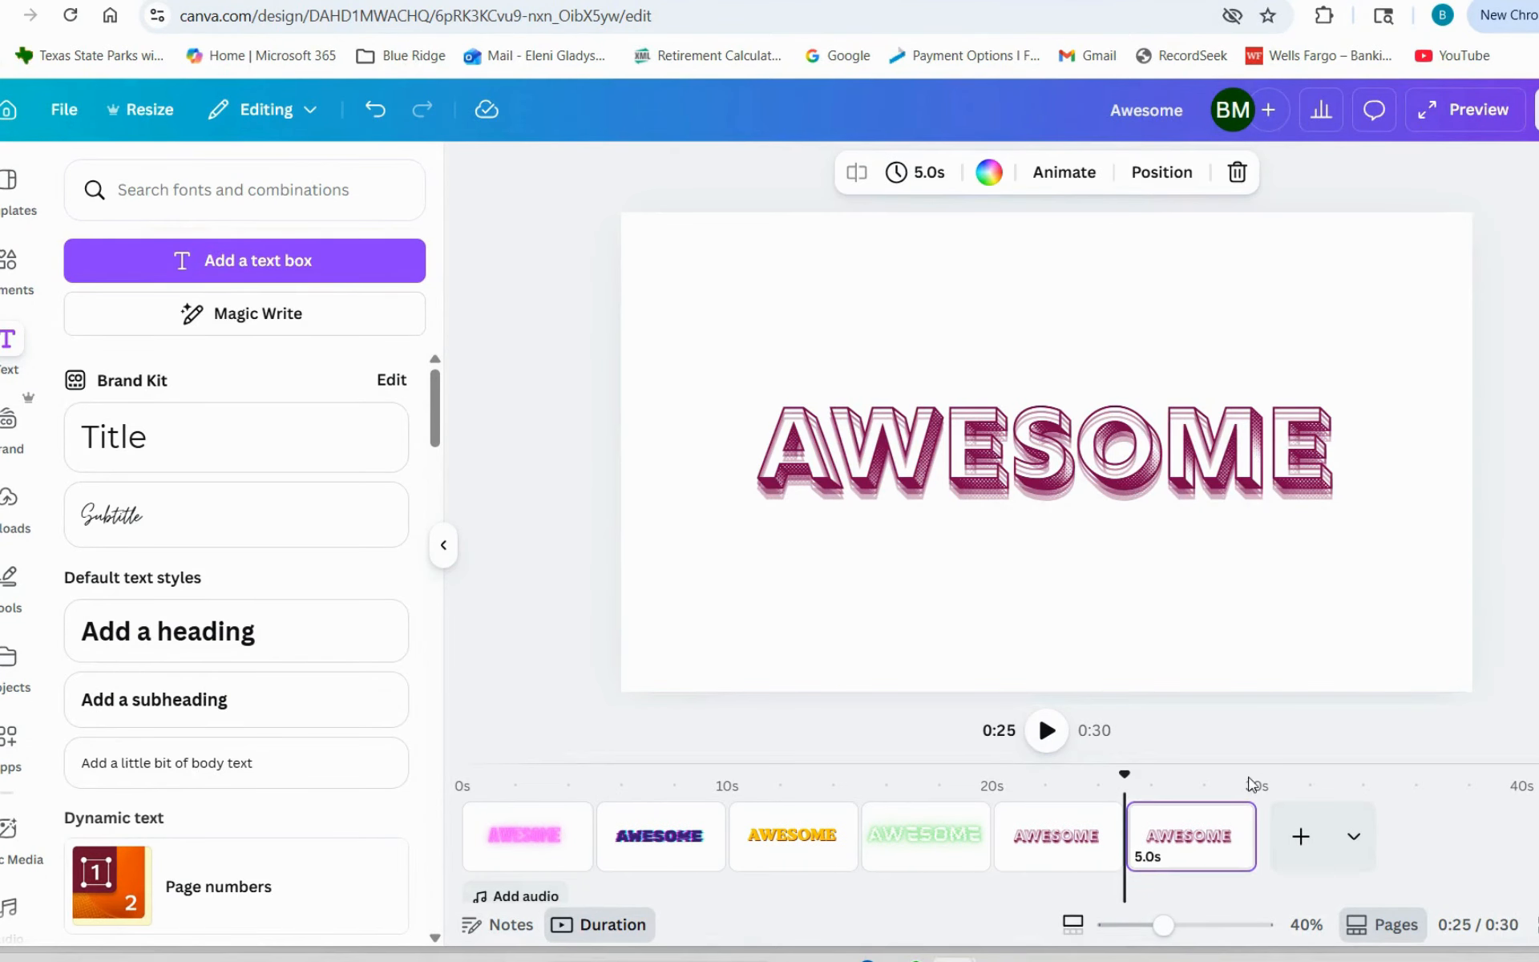
click(1113, 491)
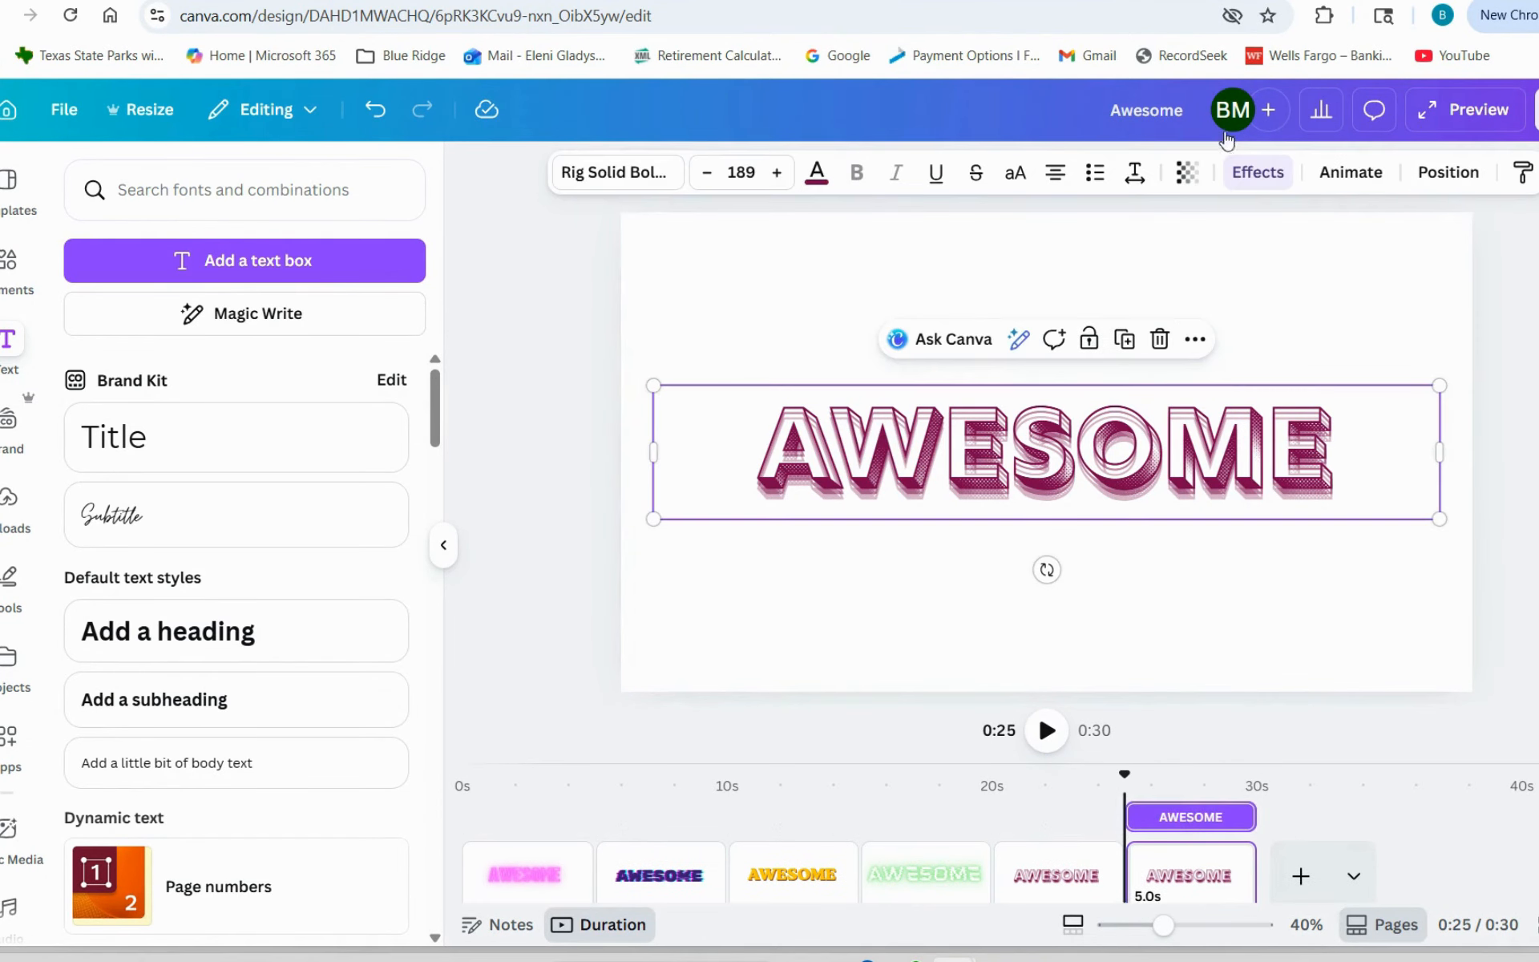
click(1258, 173)
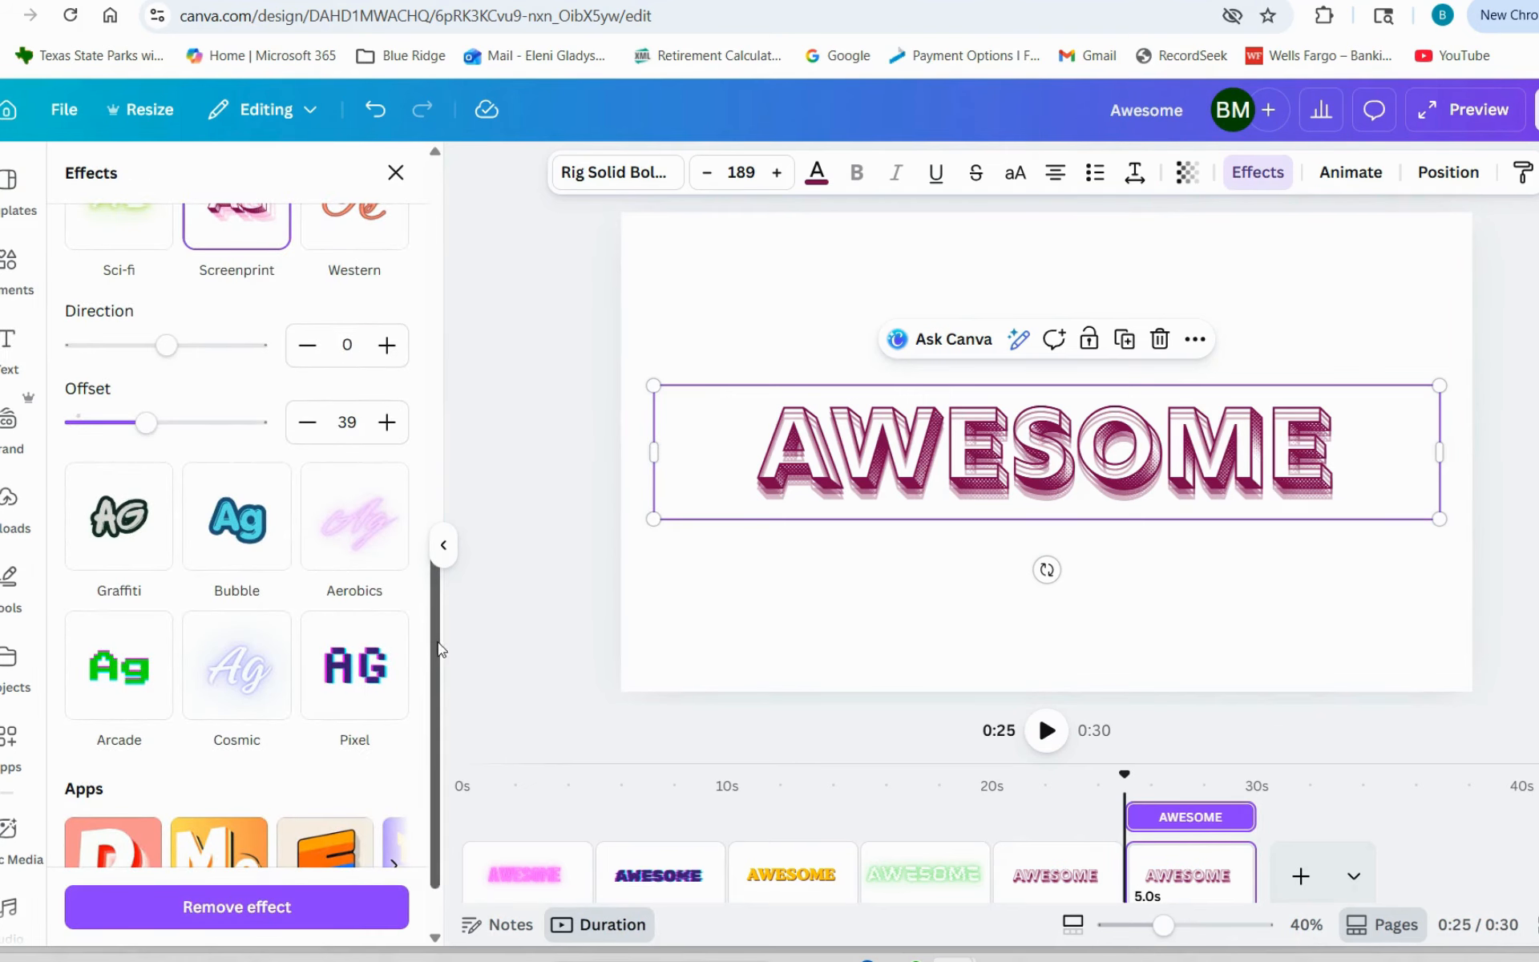
drag(433, 642, 437, 576)
click(362, 348)
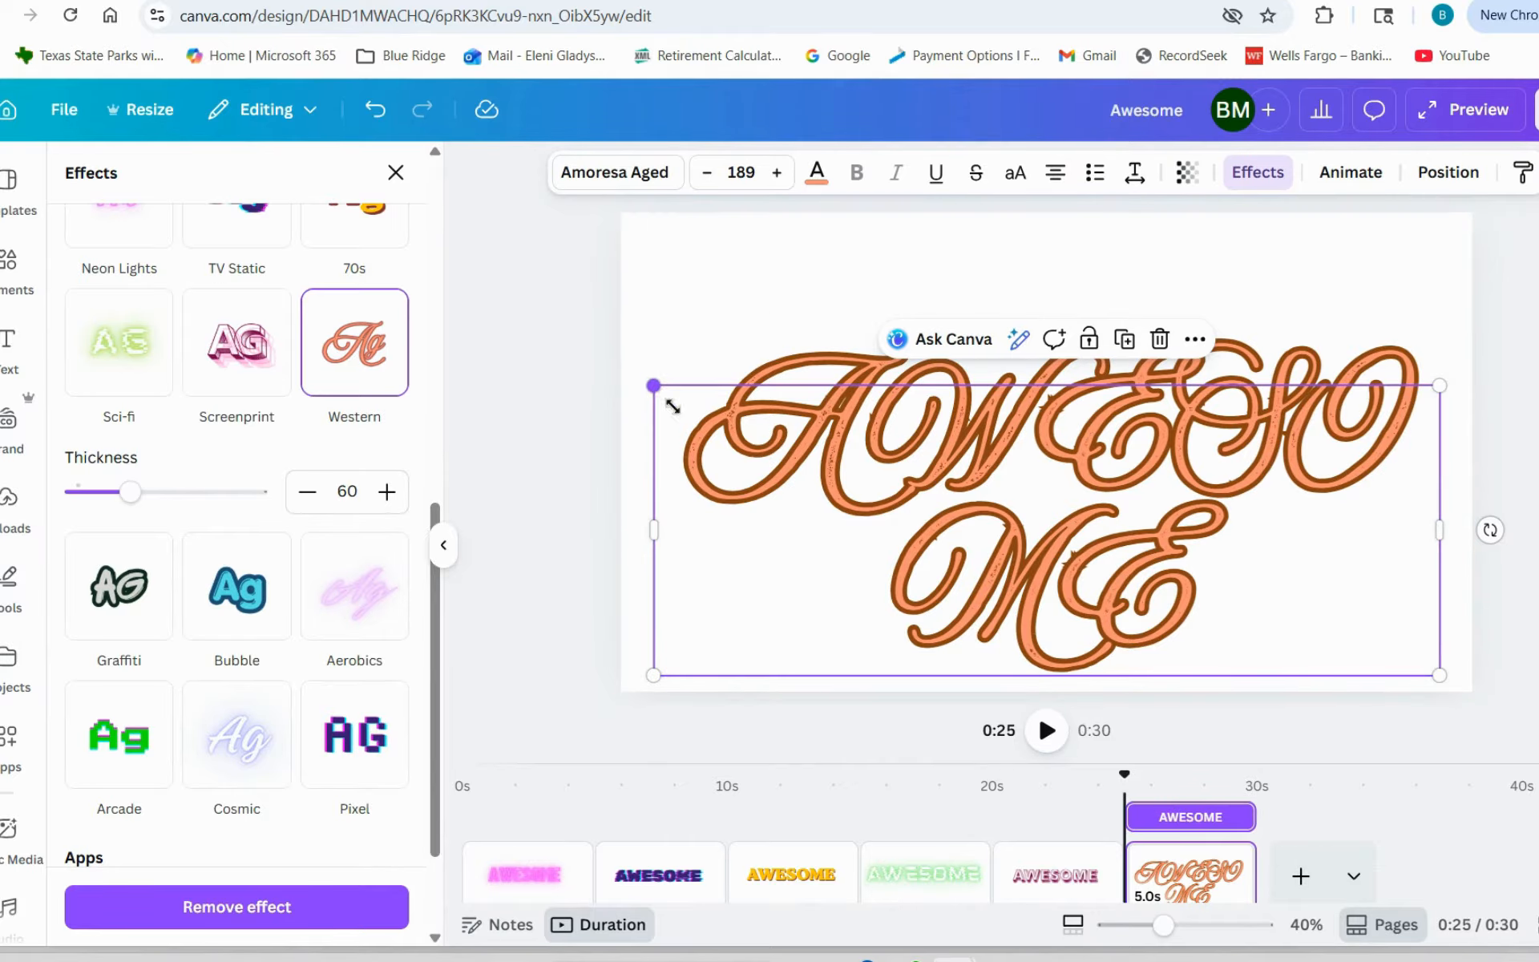
- Scale the Western AWESOME text down to size 137, widen its box to fit one line, and reposition it on the page
drag(672, 406, 870, 461)
drag(1105, 584, 882, 461)
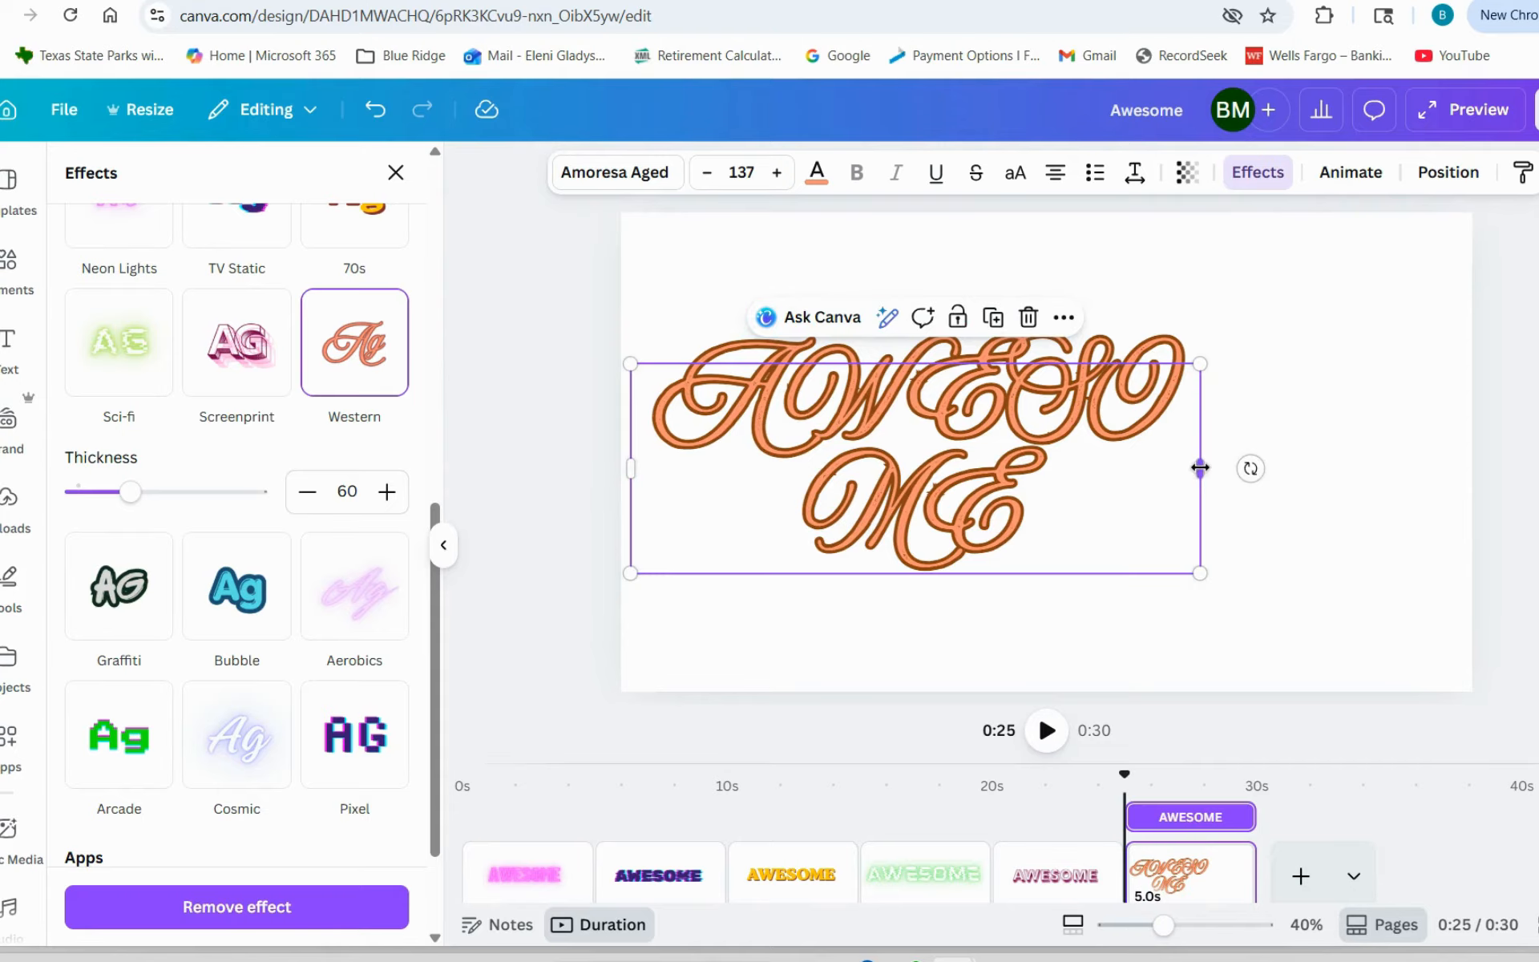
drag(1200, 467, 1395, 428)
drag(1106, 393, 1108, 421)
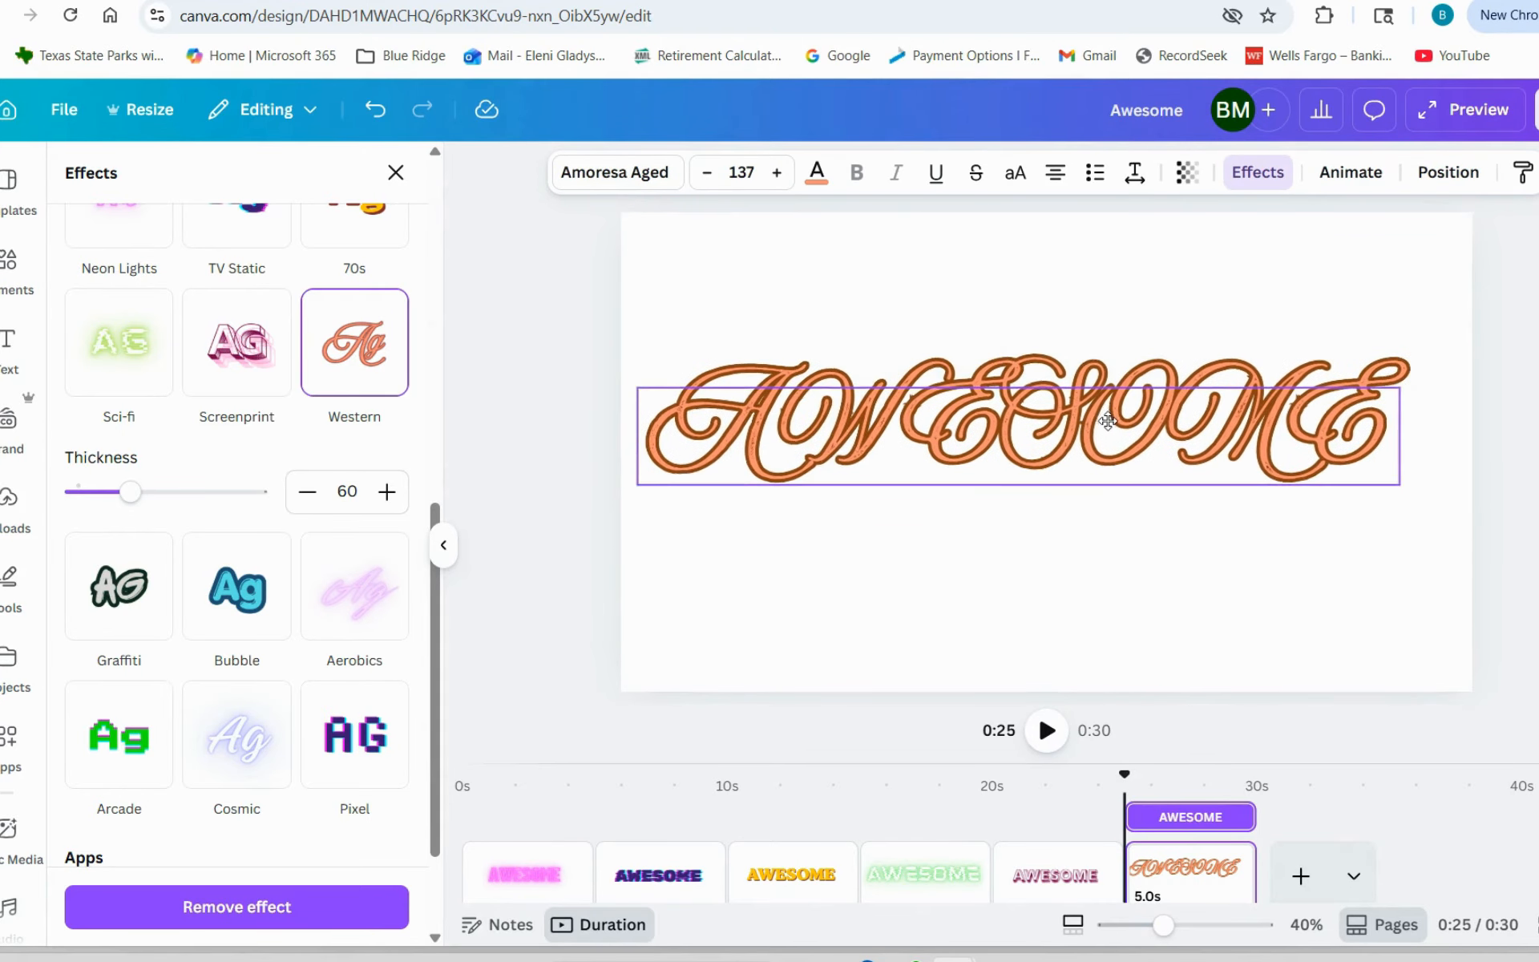
- Duplicate the Western page and apply the Graffiti effect to the AWESOME text on the copy
click(1210, 591)
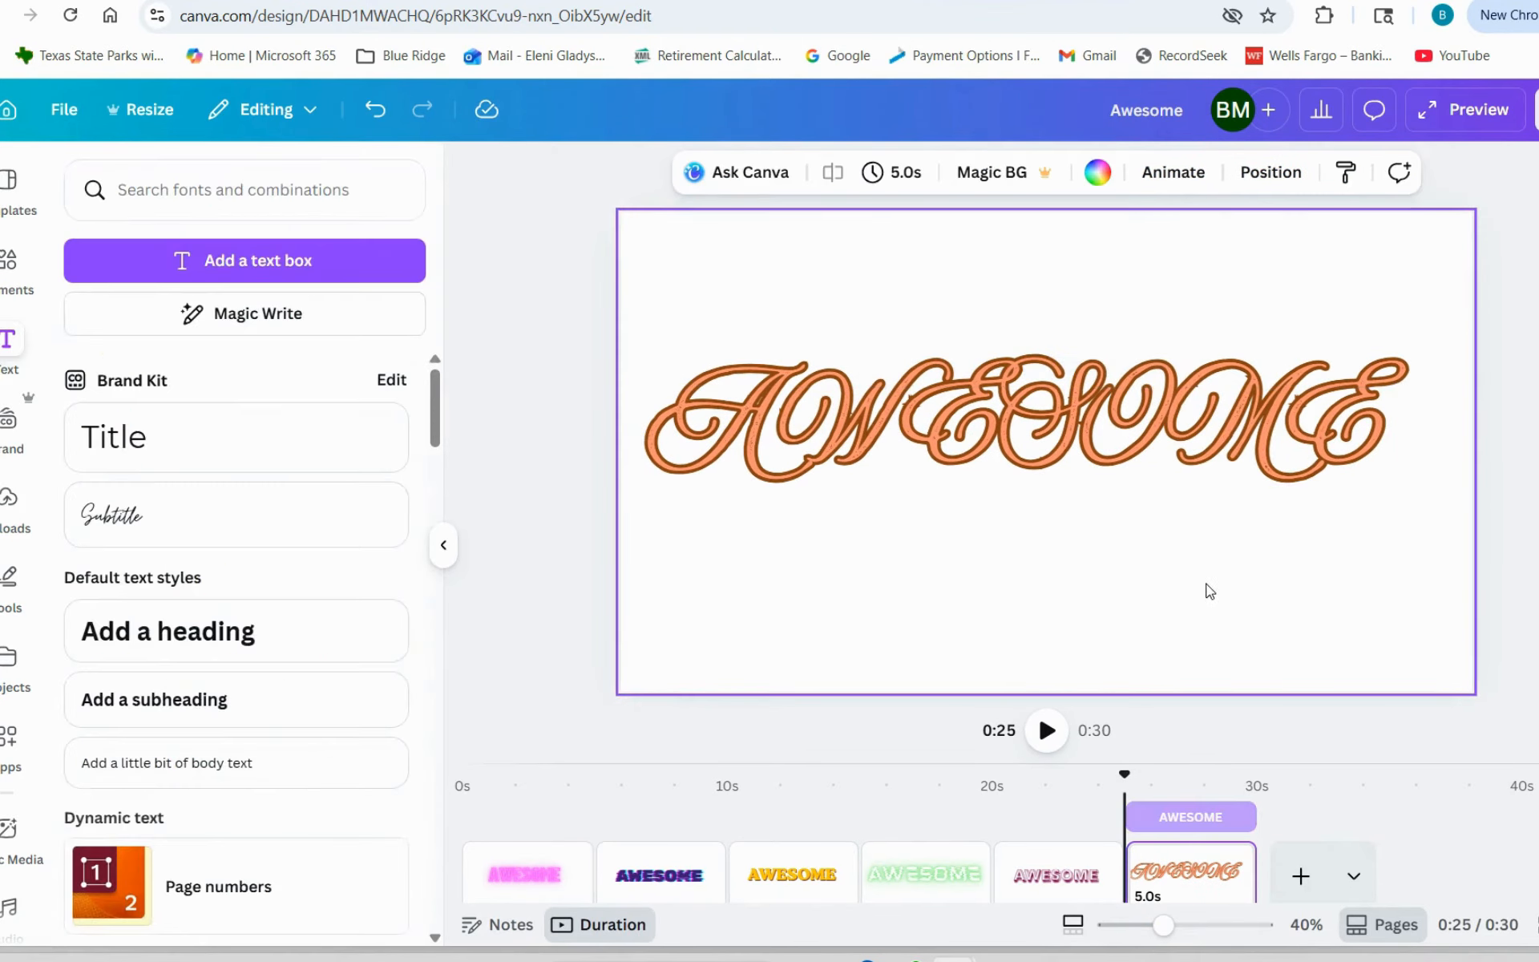
key(ctrl+d)
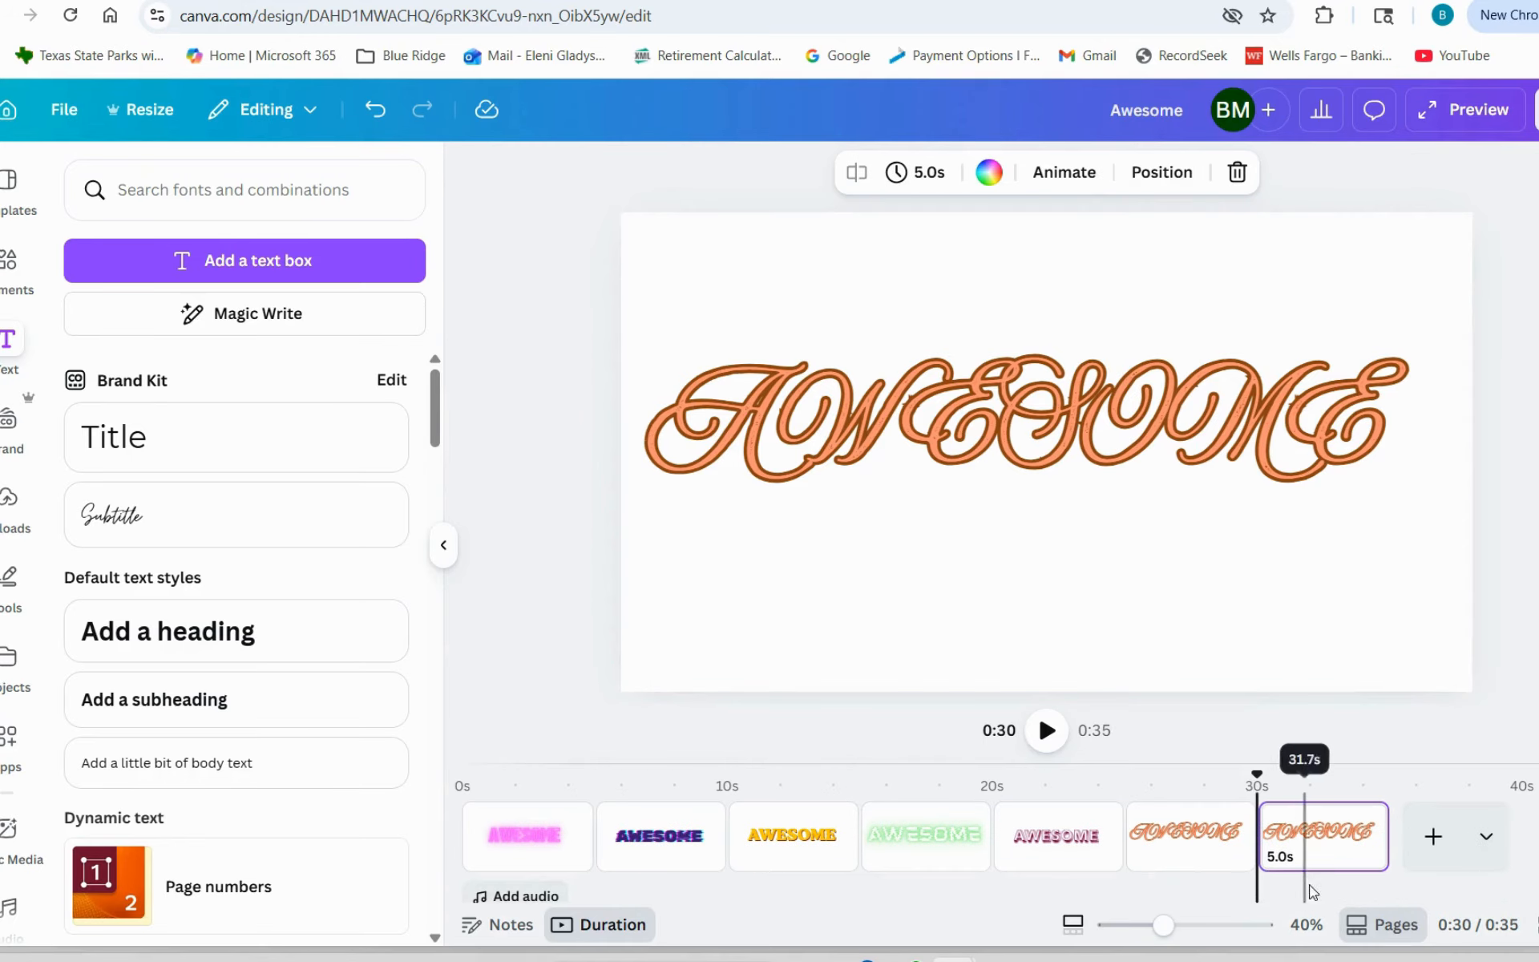
click(1156, 389)
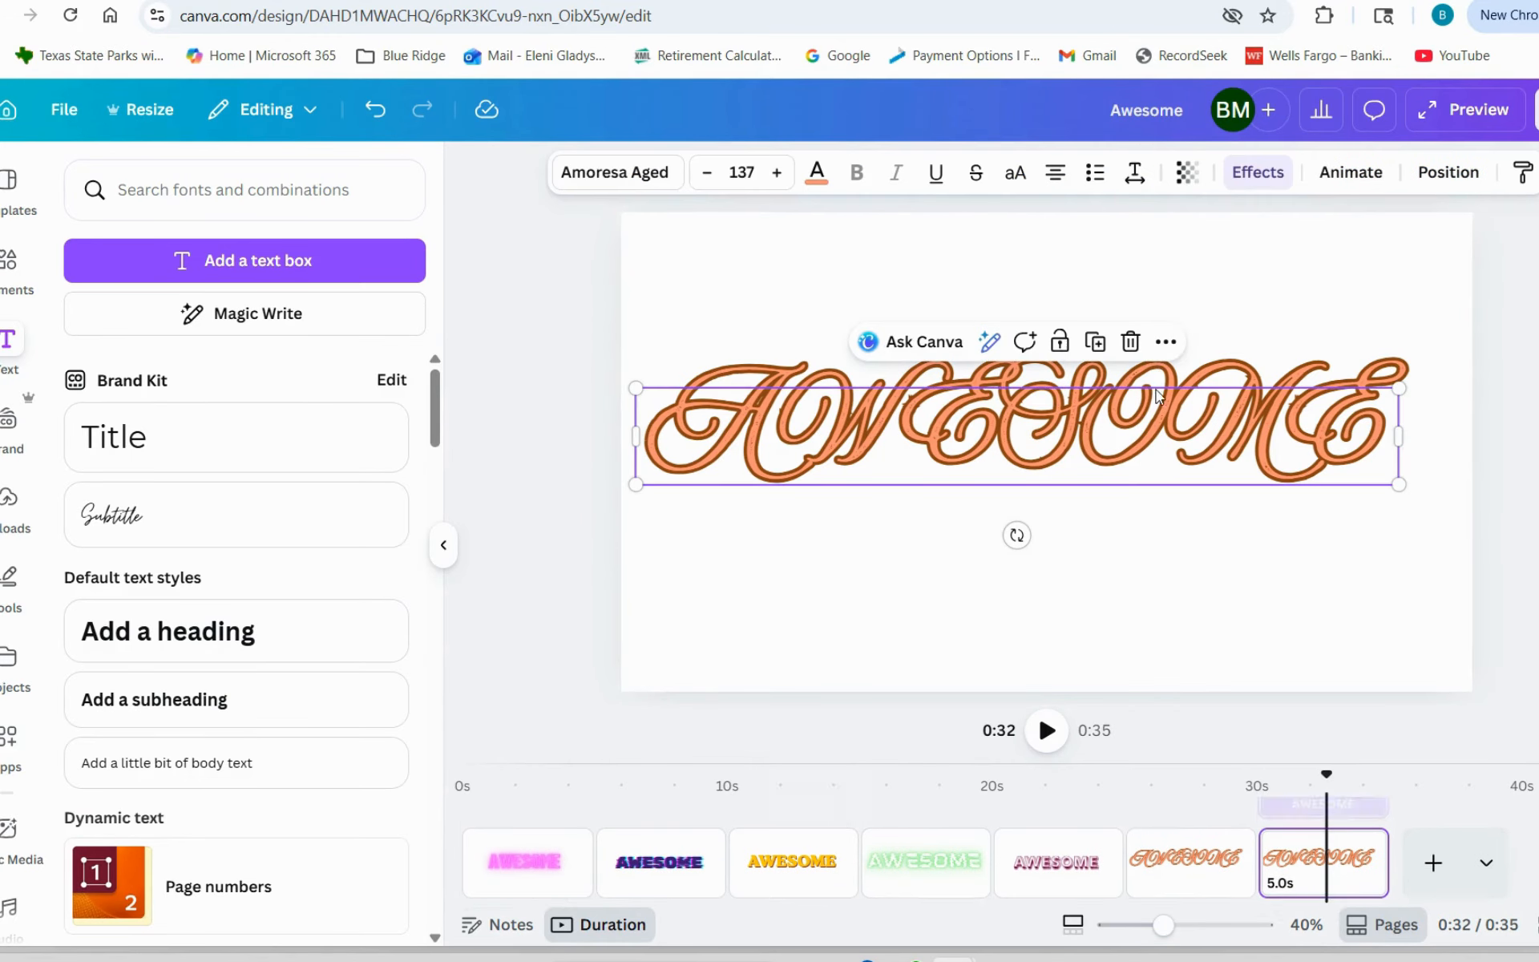
click(1237, 178)
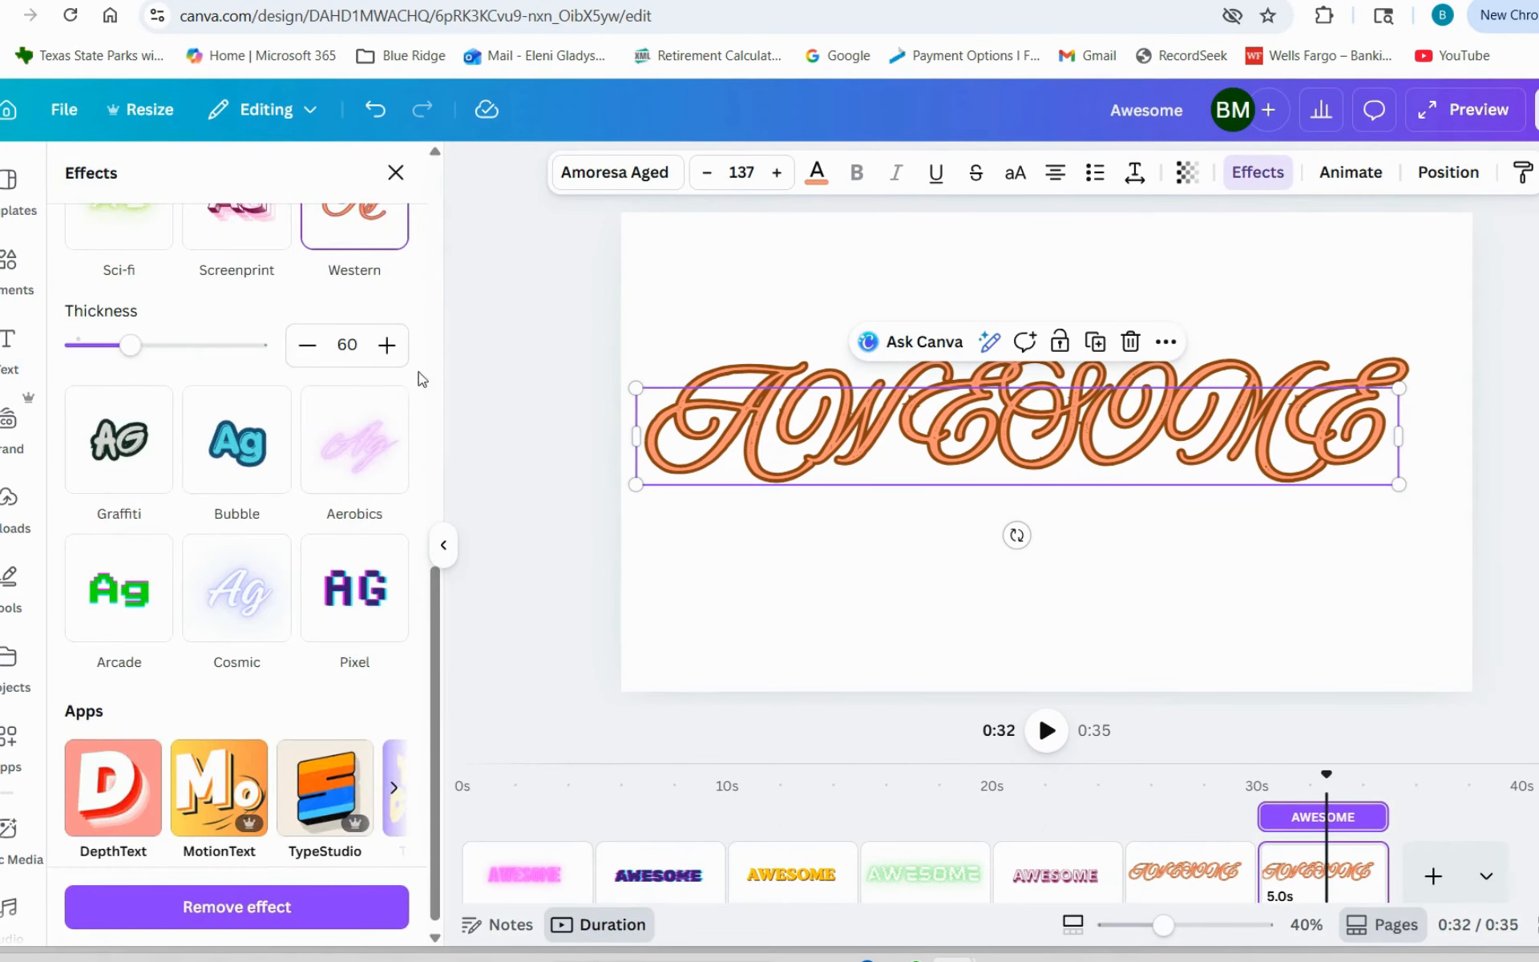
click(105, 452)
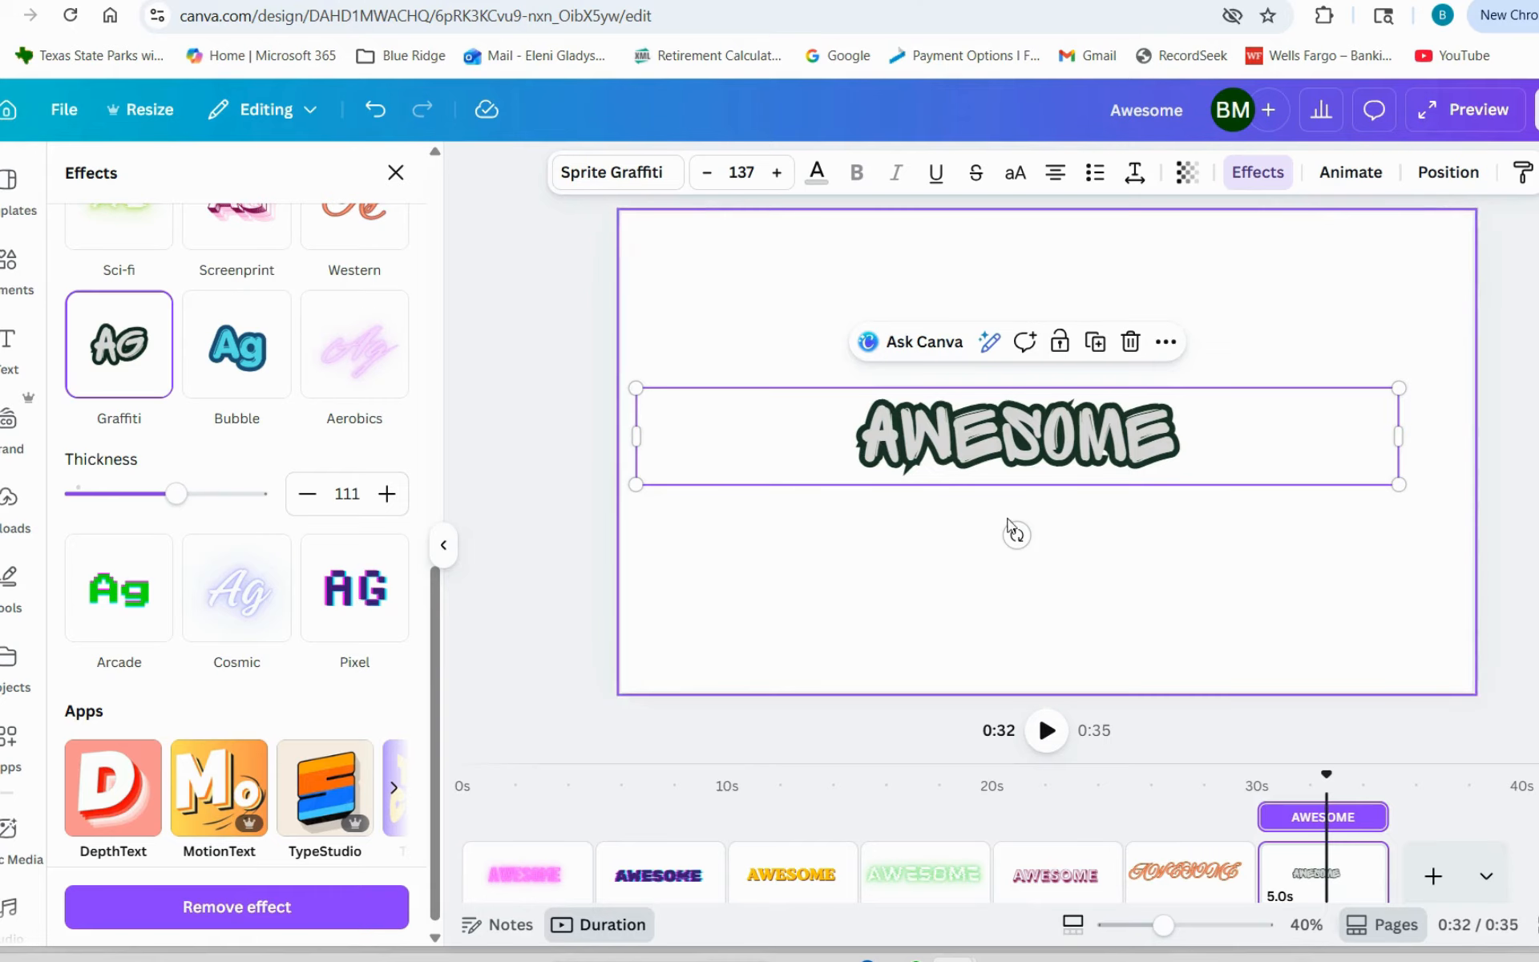
- Duplicate the Graffiti page and apply the Bubble effect to the AWESOME text on the copy
click(1242, 646)
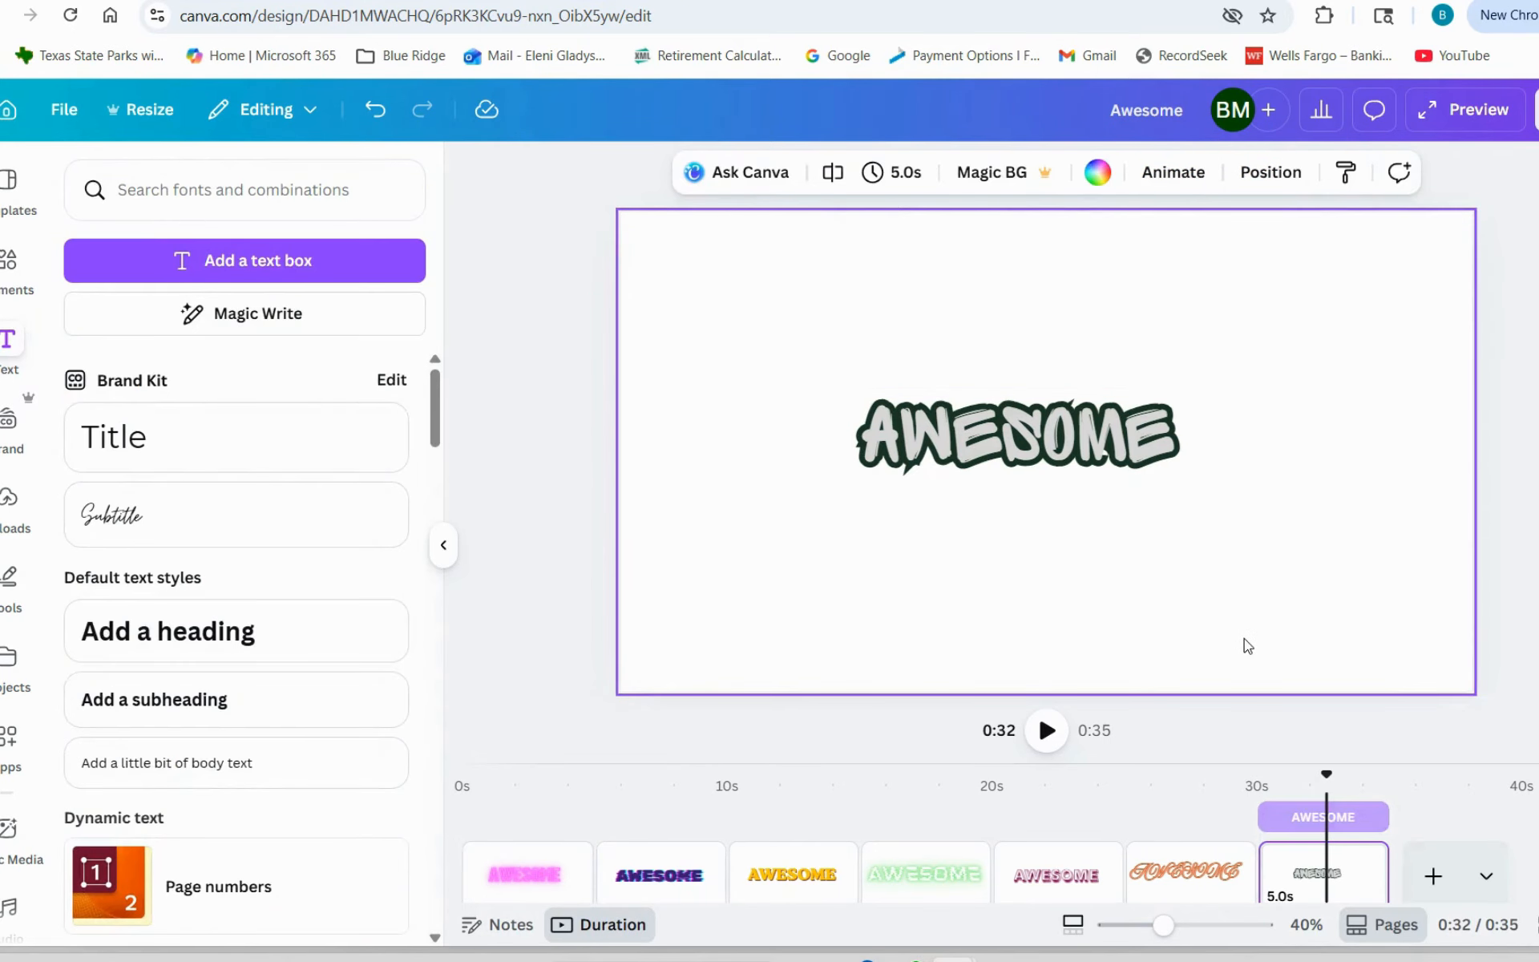
key(ctrl+d)
click(1066, 455)
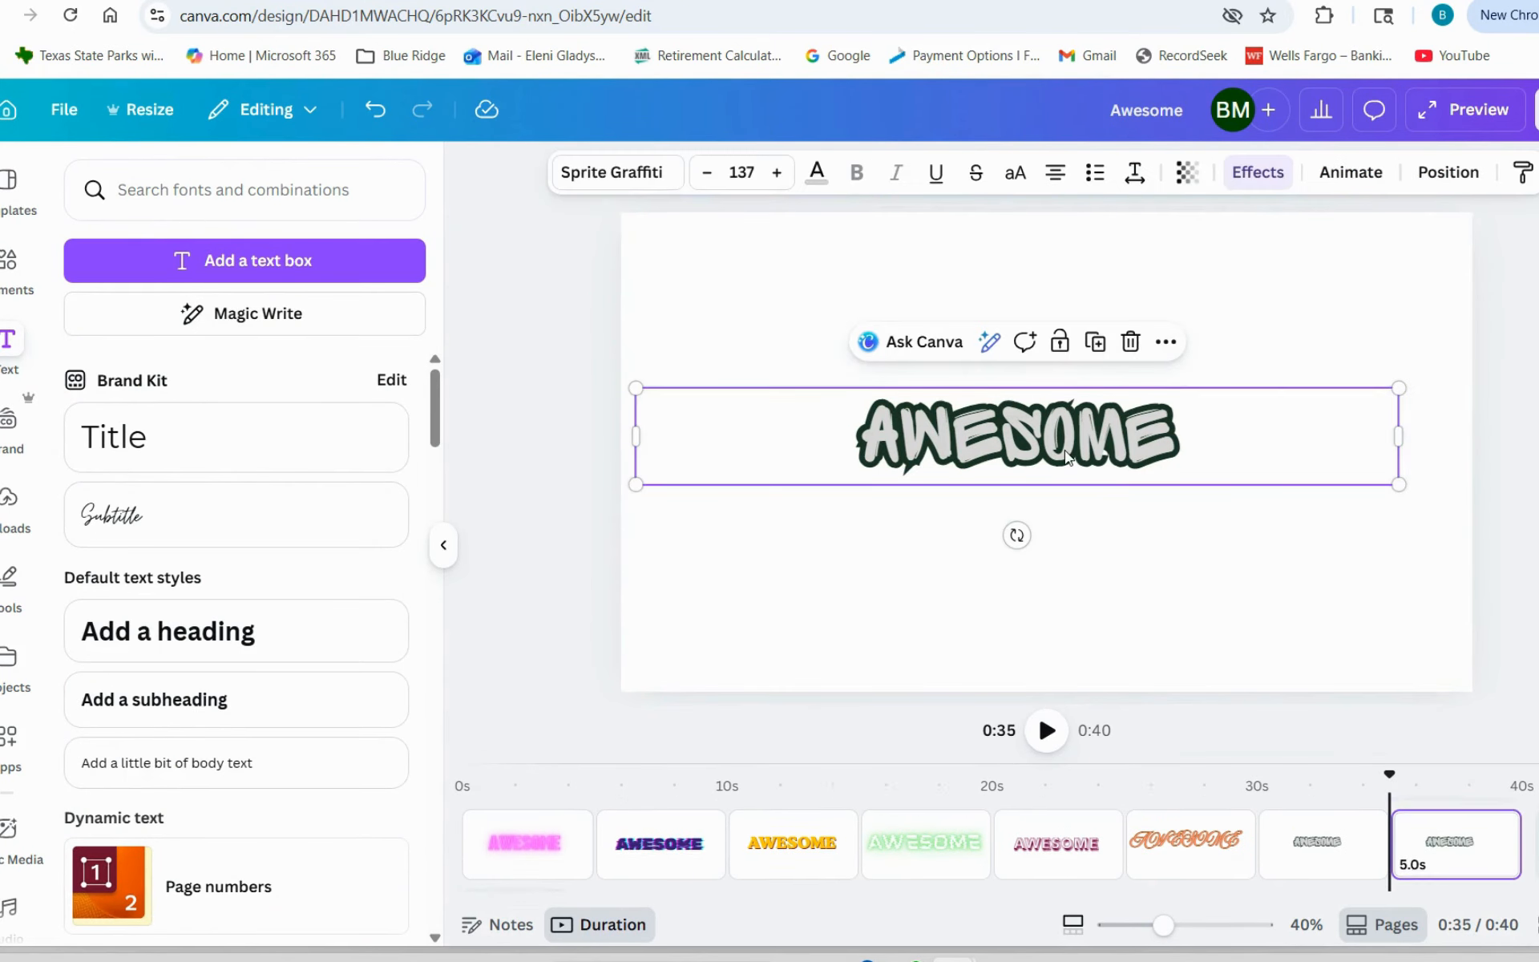
click(1258, 172)
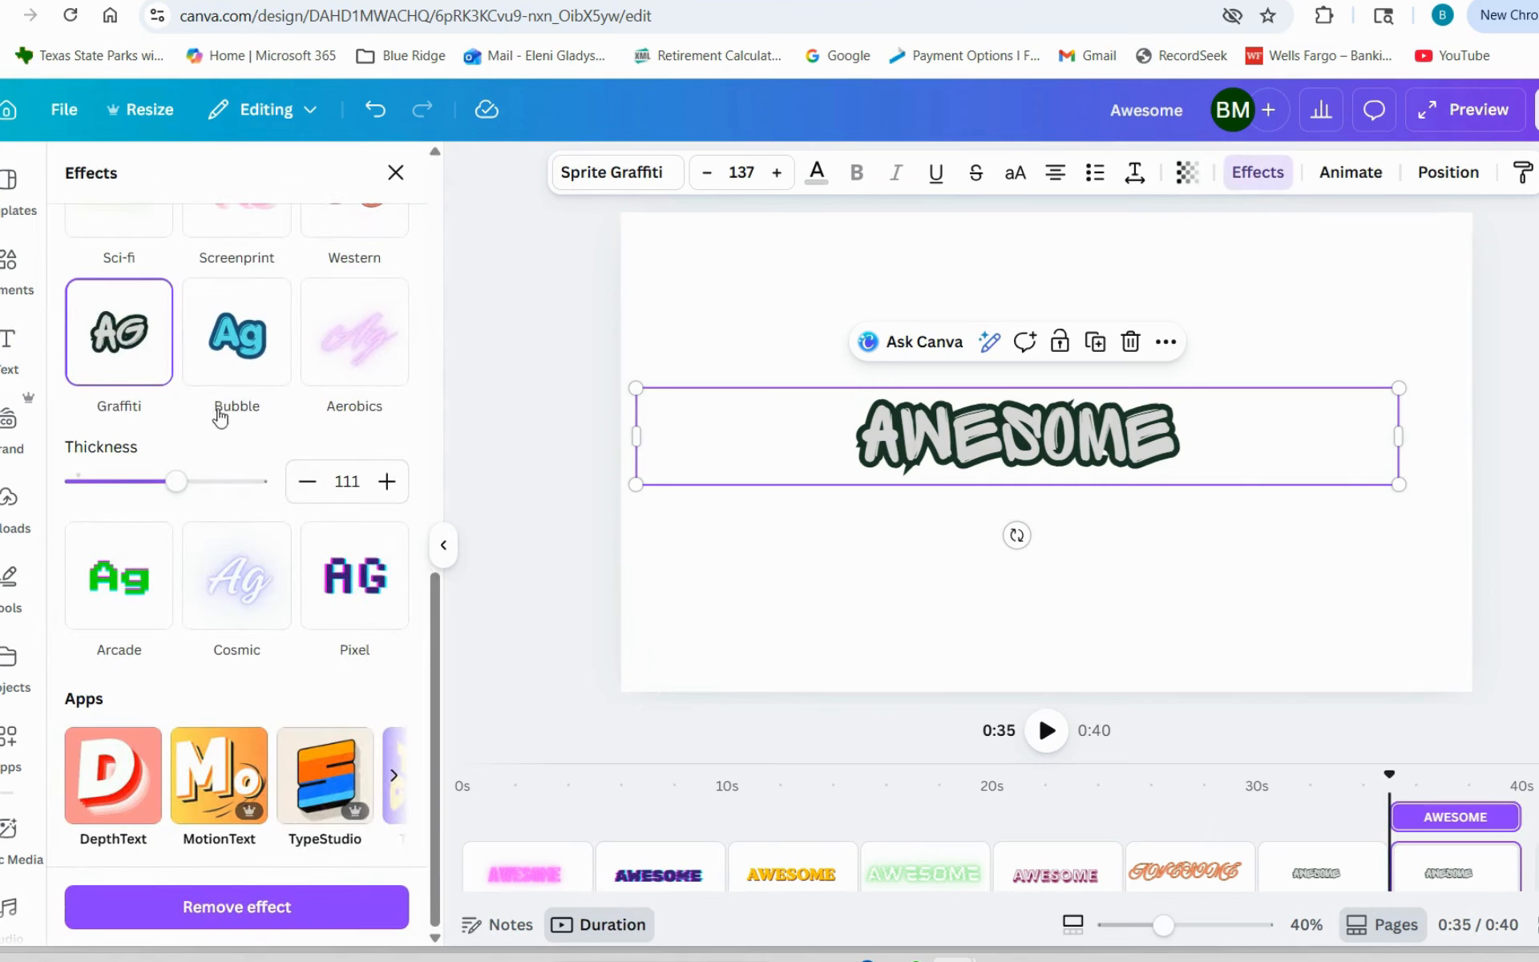
click(238, 343)
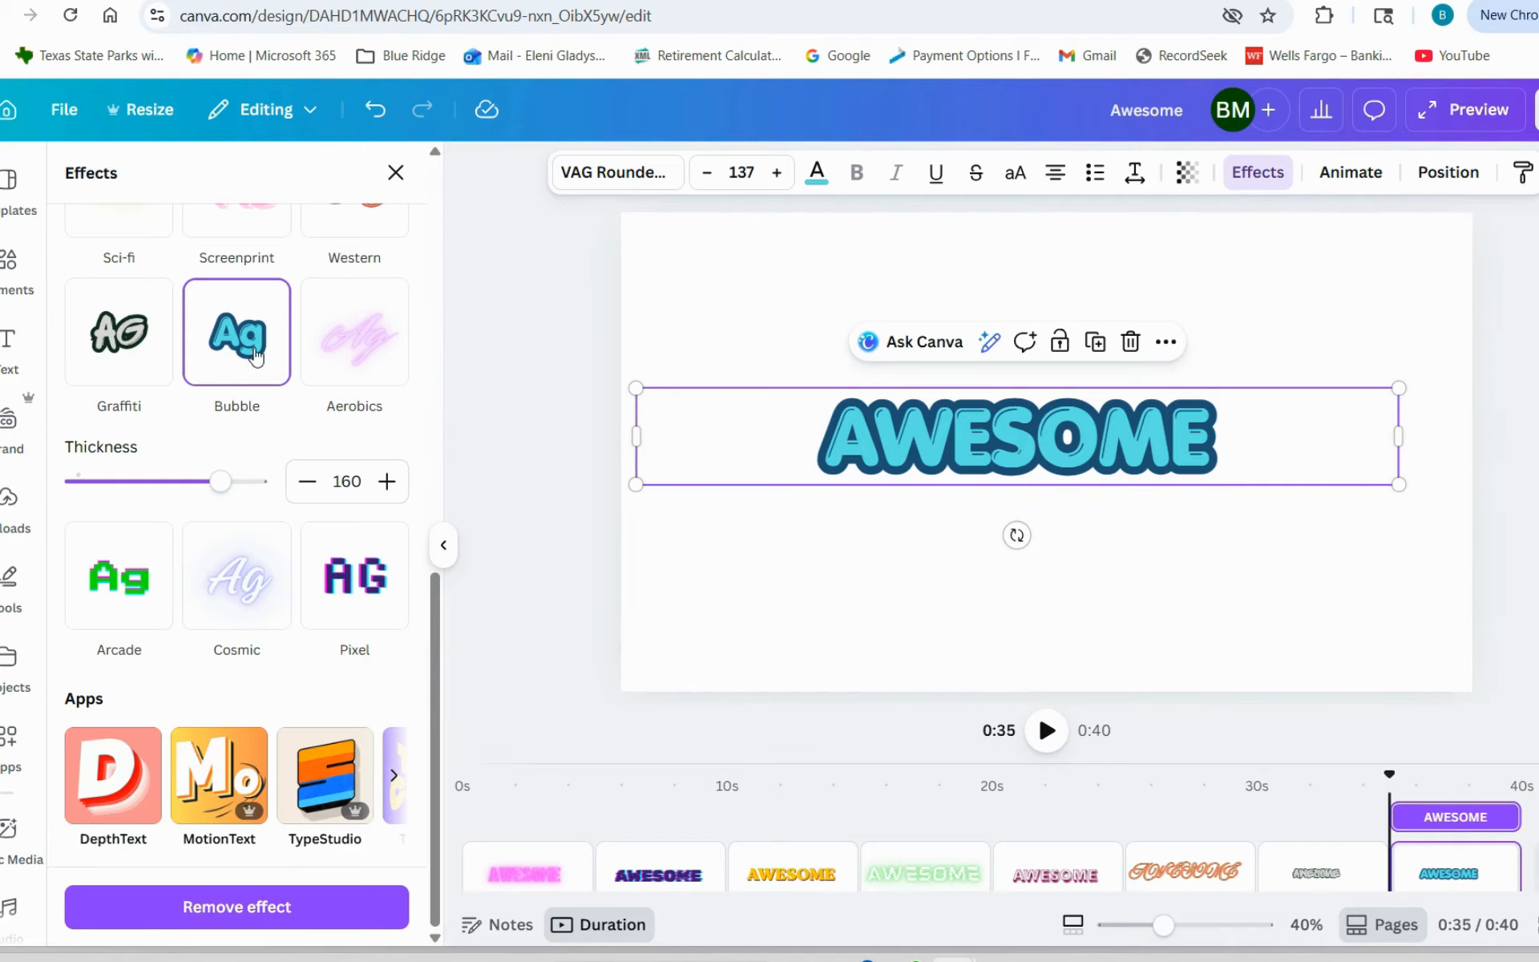
- Duplicate the Bubble page and apply the Aerobics effect to the AWESOME text on the copy
click(1301, 627)
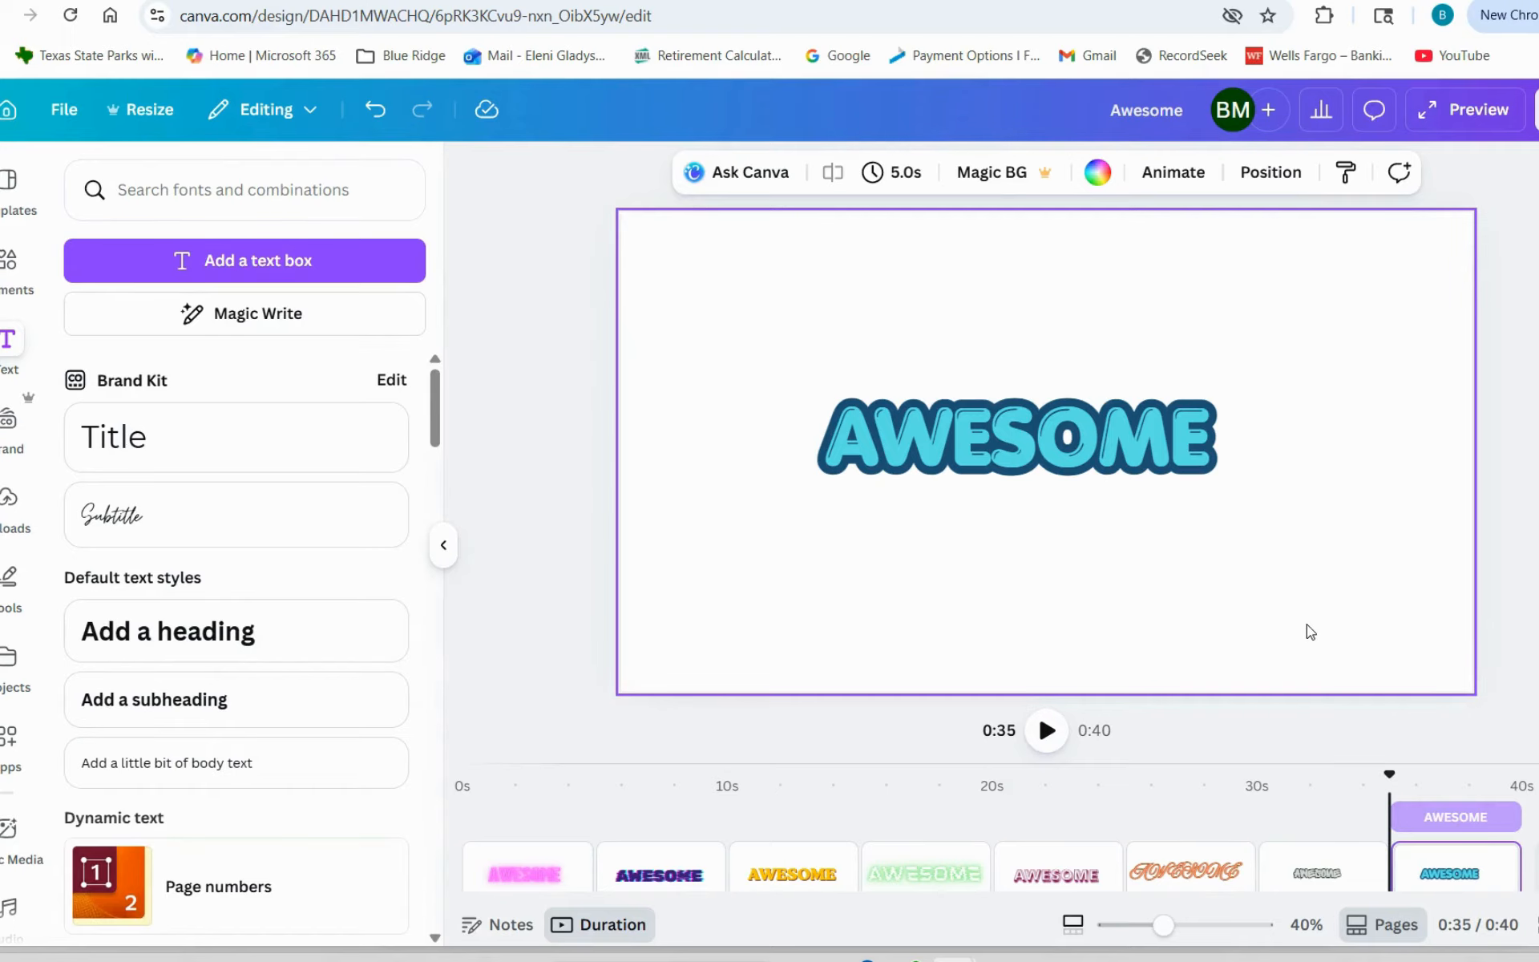
key(ctrl+d)
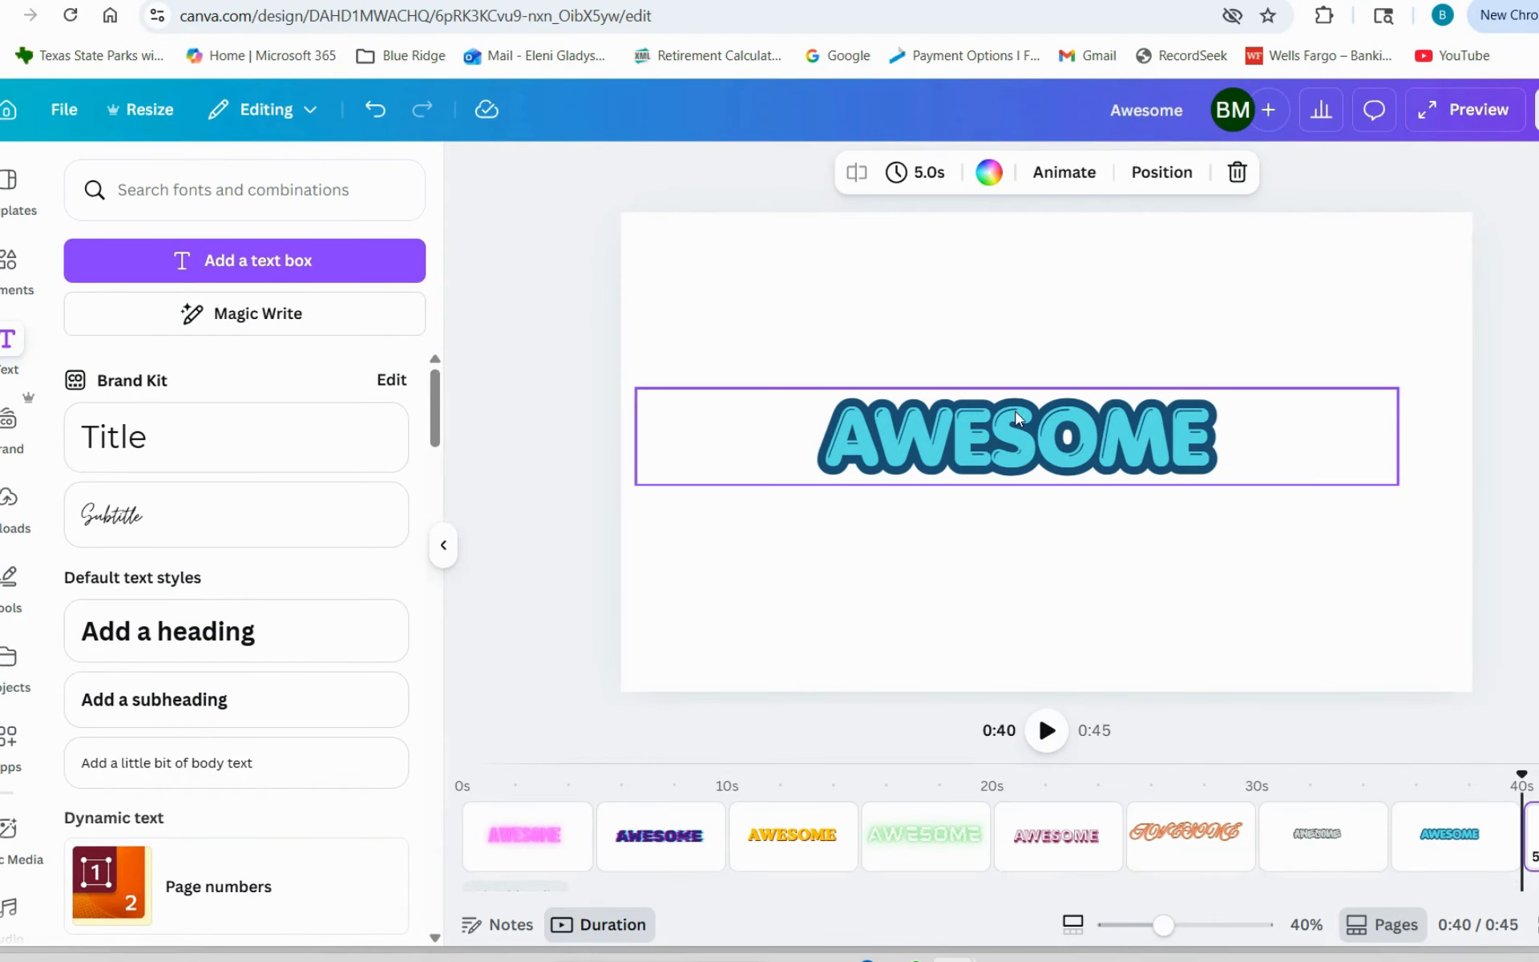
click(1042, 434)
click(1258, 171)
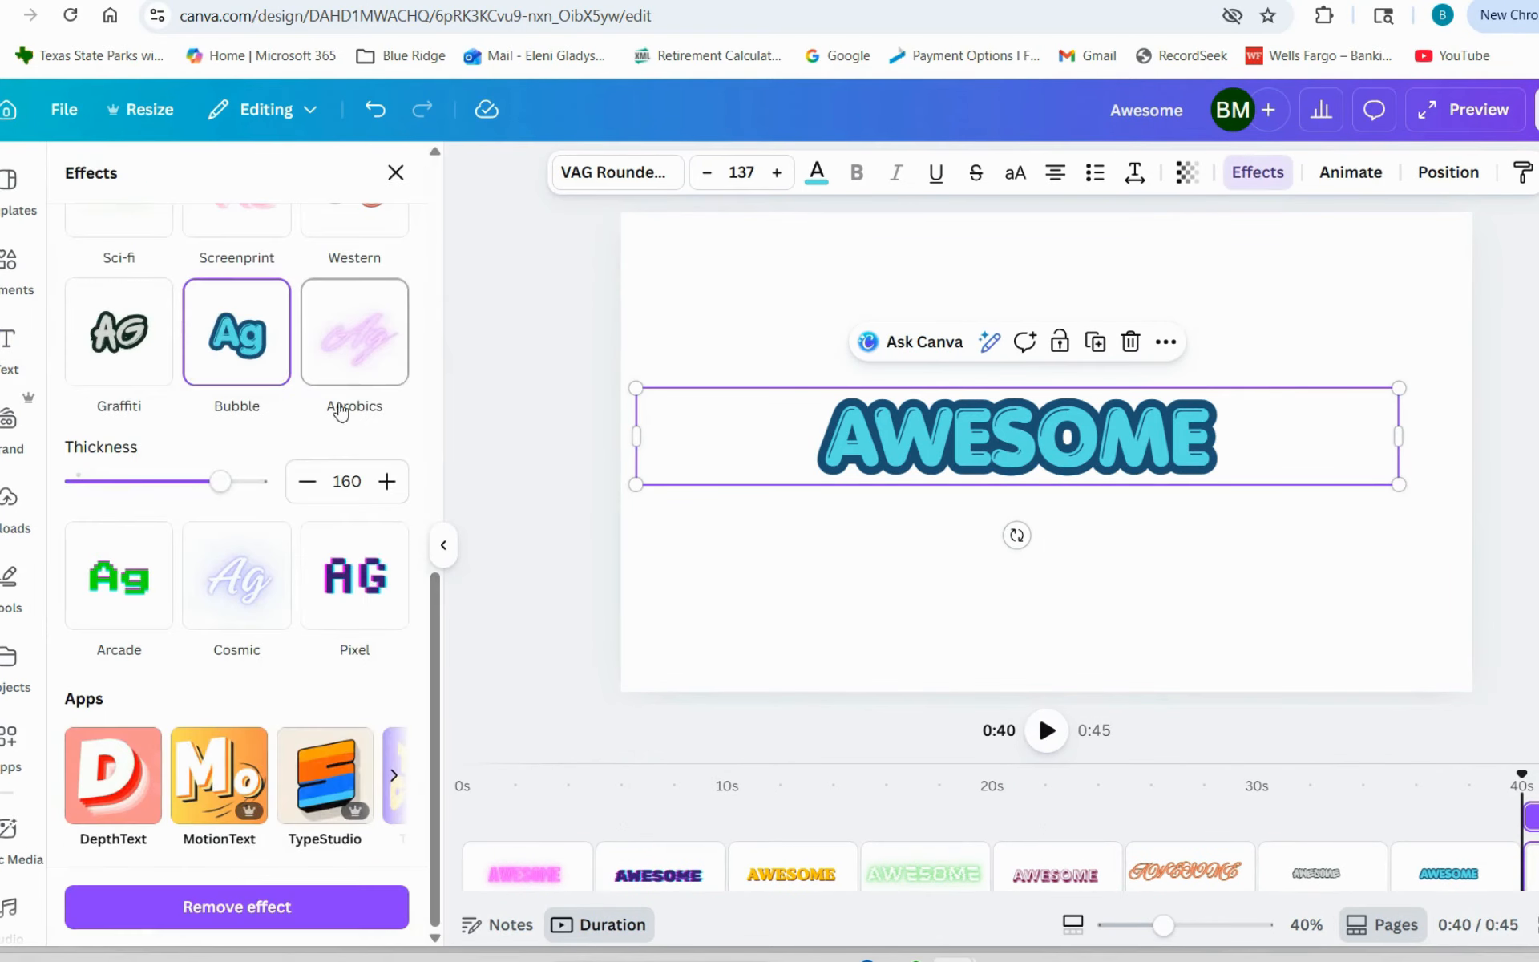
click(350, 347)
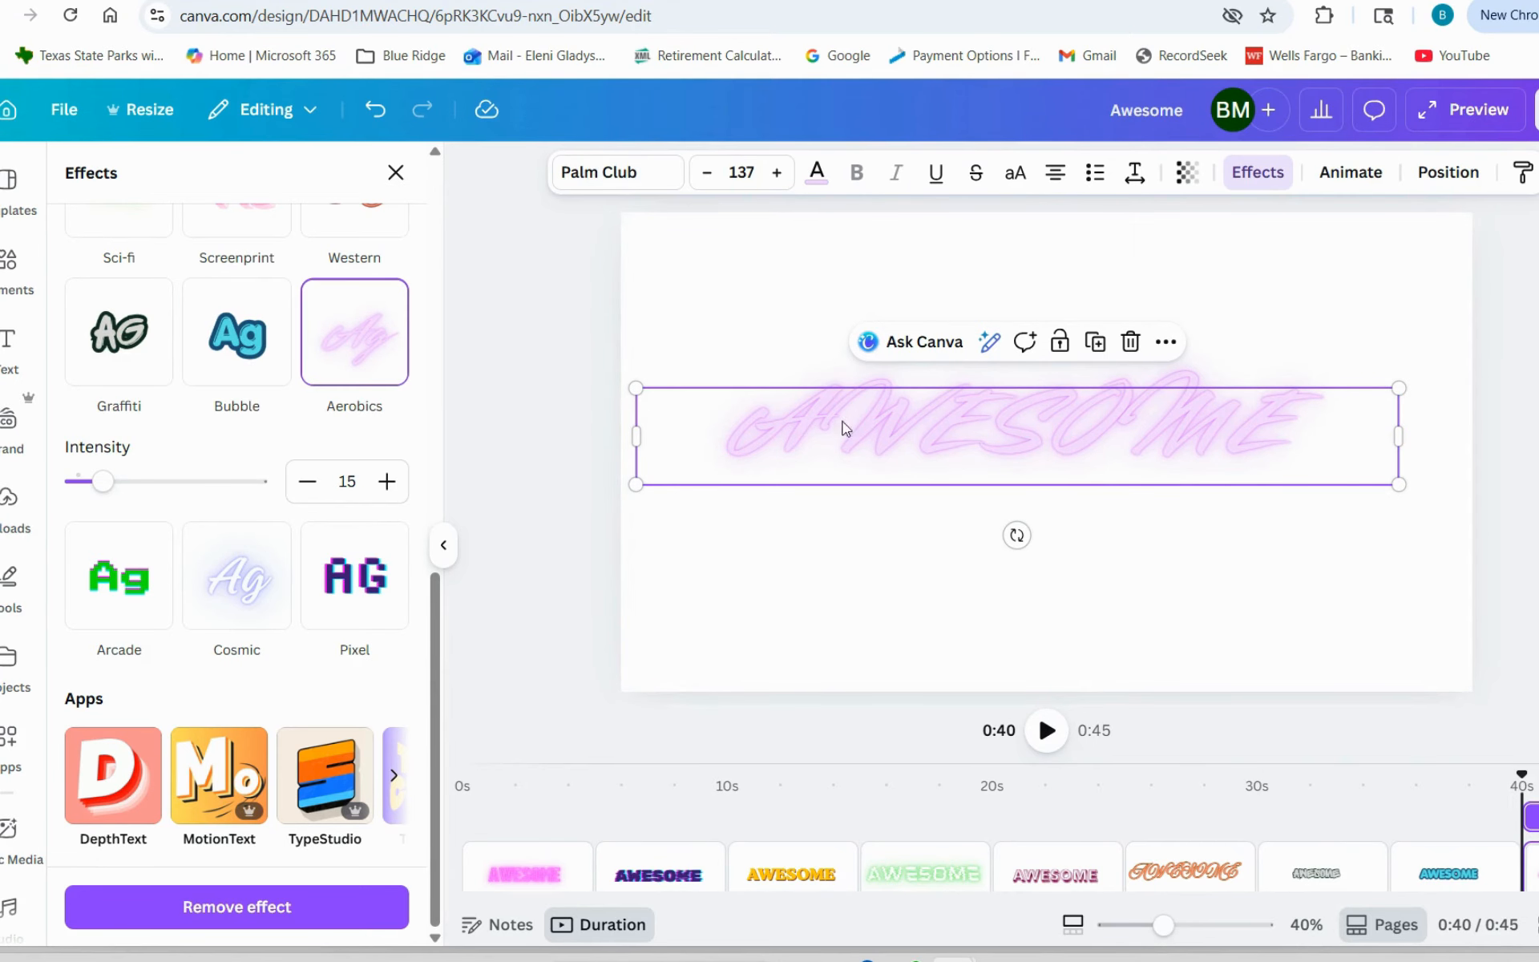
- Recolor the whole Aerobics AWESOME text with the bright magenta document color
double_click(1165, 411)
click(817, 172)
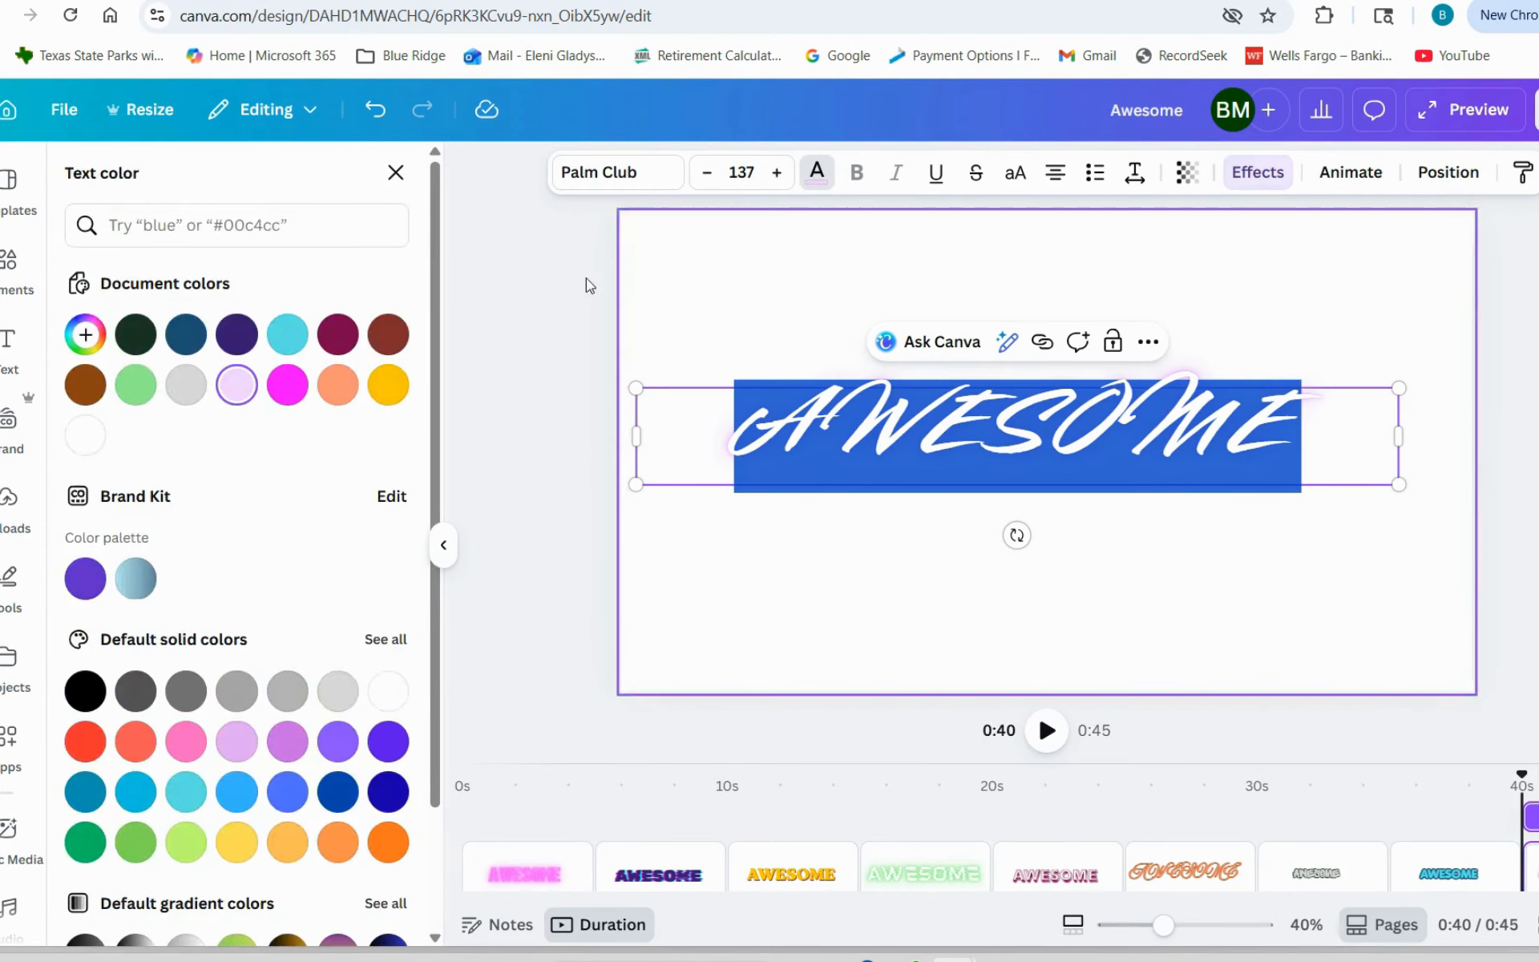
click(287, 385)
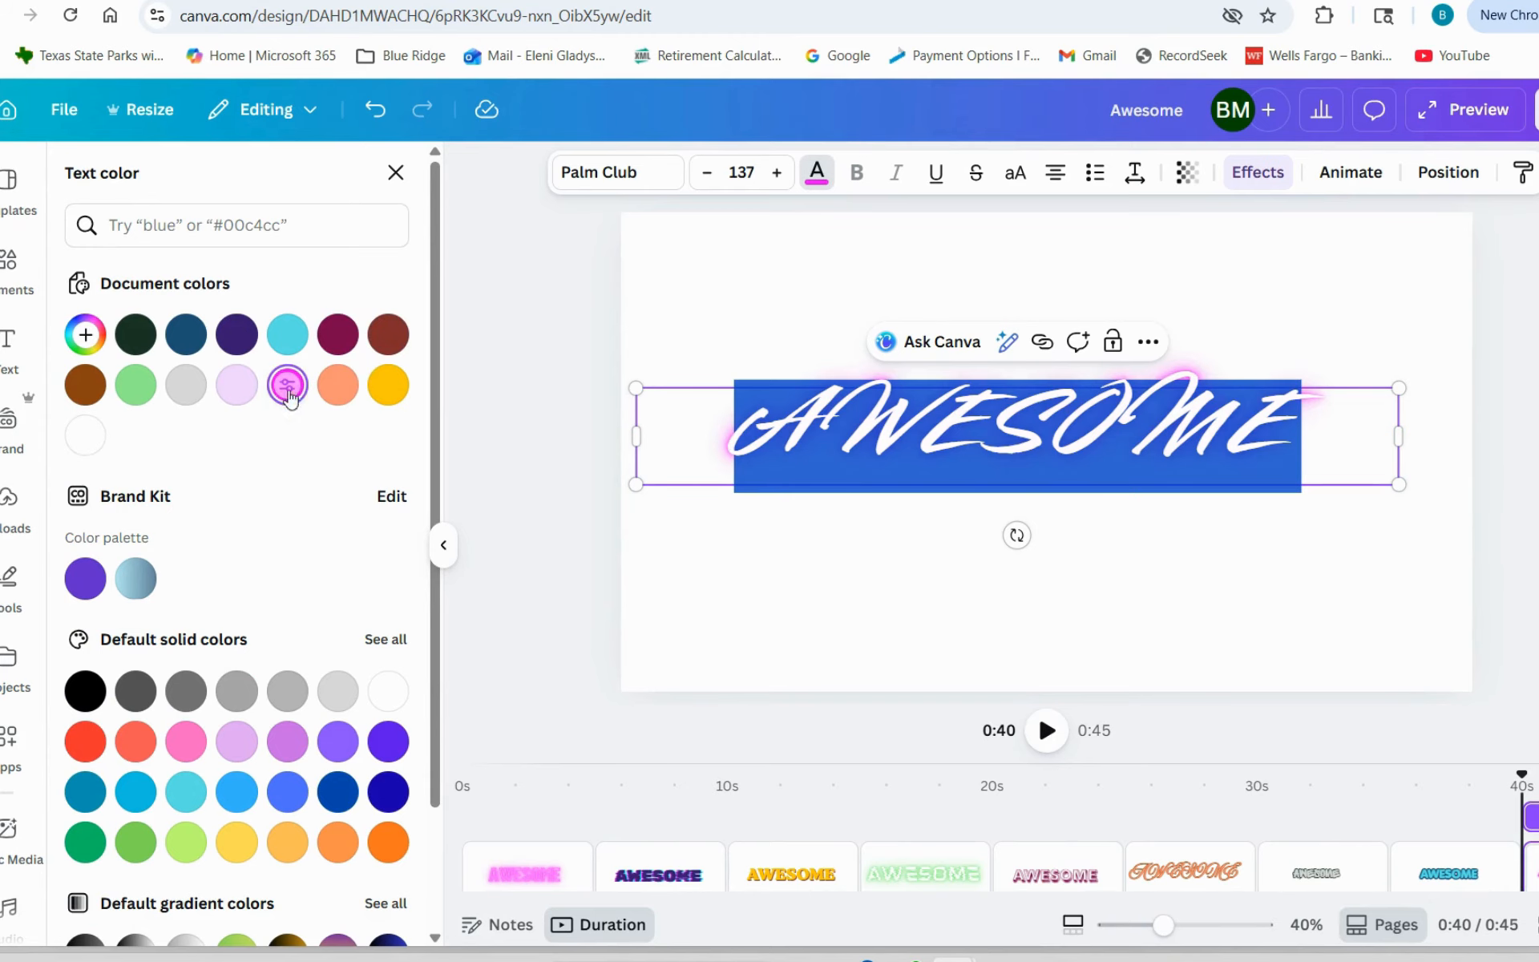
- Duplicate the magenta Aerobics page and apply the Arcade effect to the AWESOME text on the copy
click(734, 256)
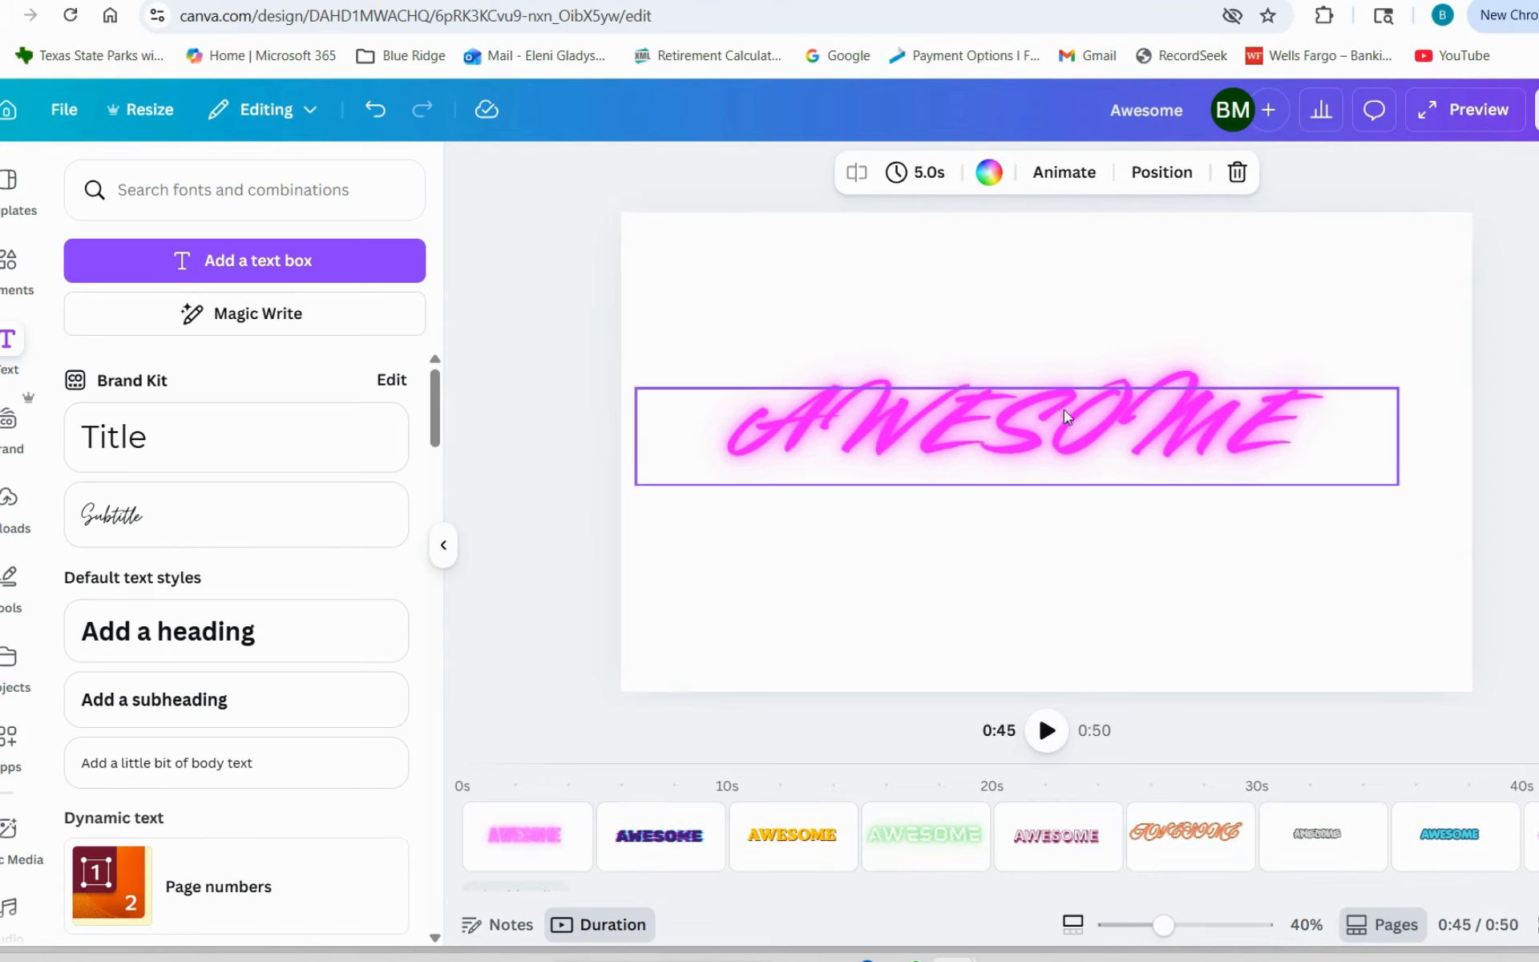
click(1108, 392)
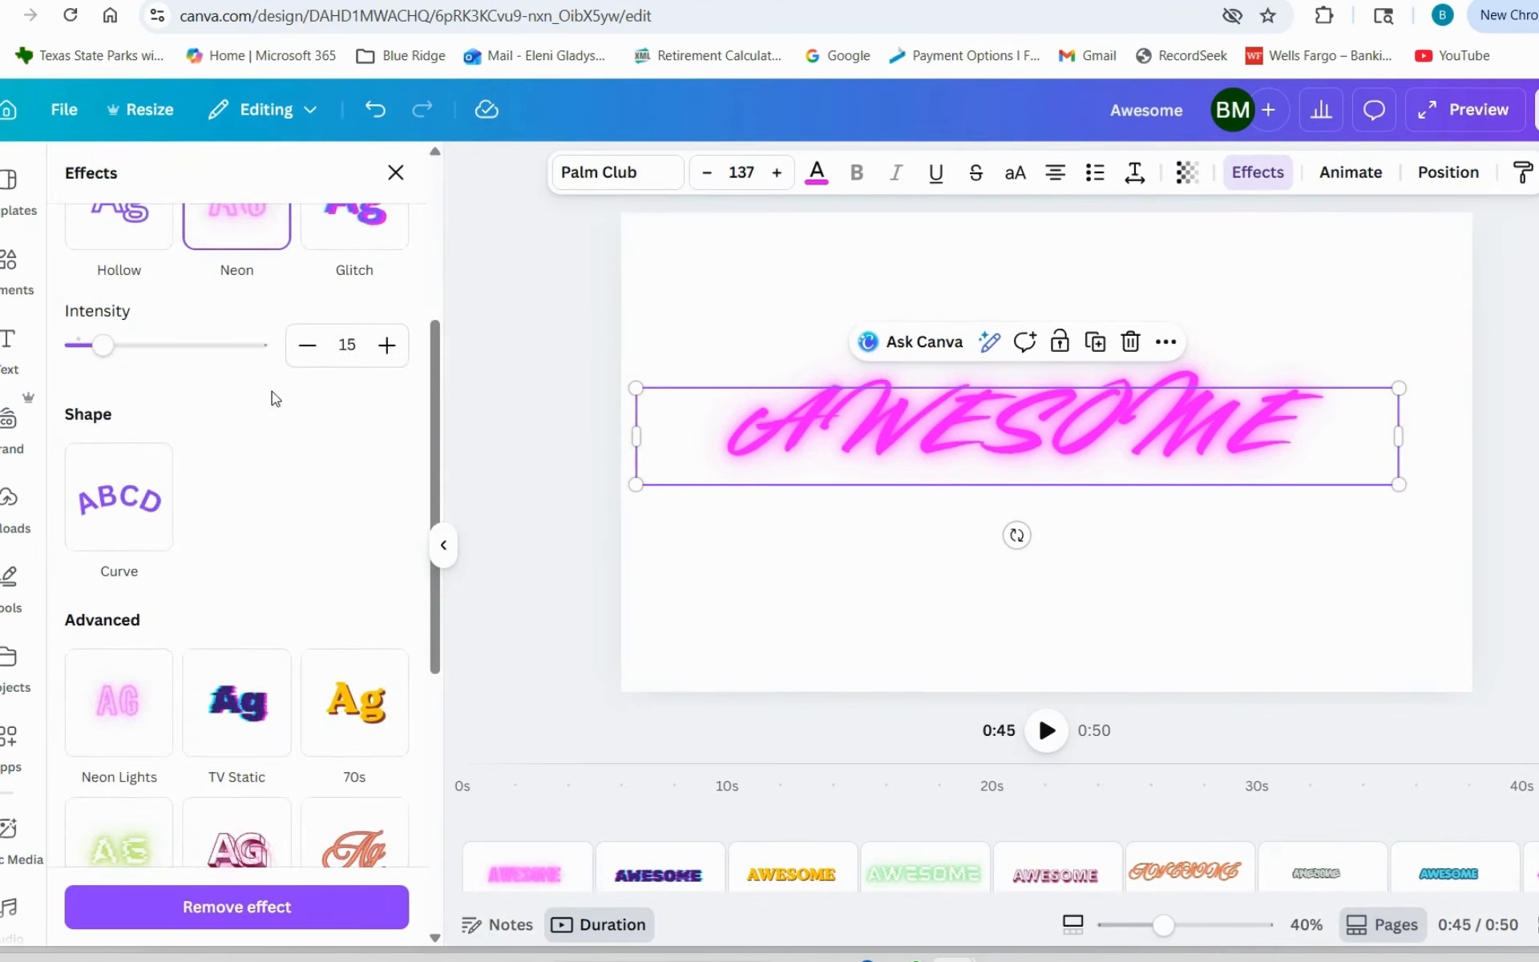
drag(433, 433, 440, 696)
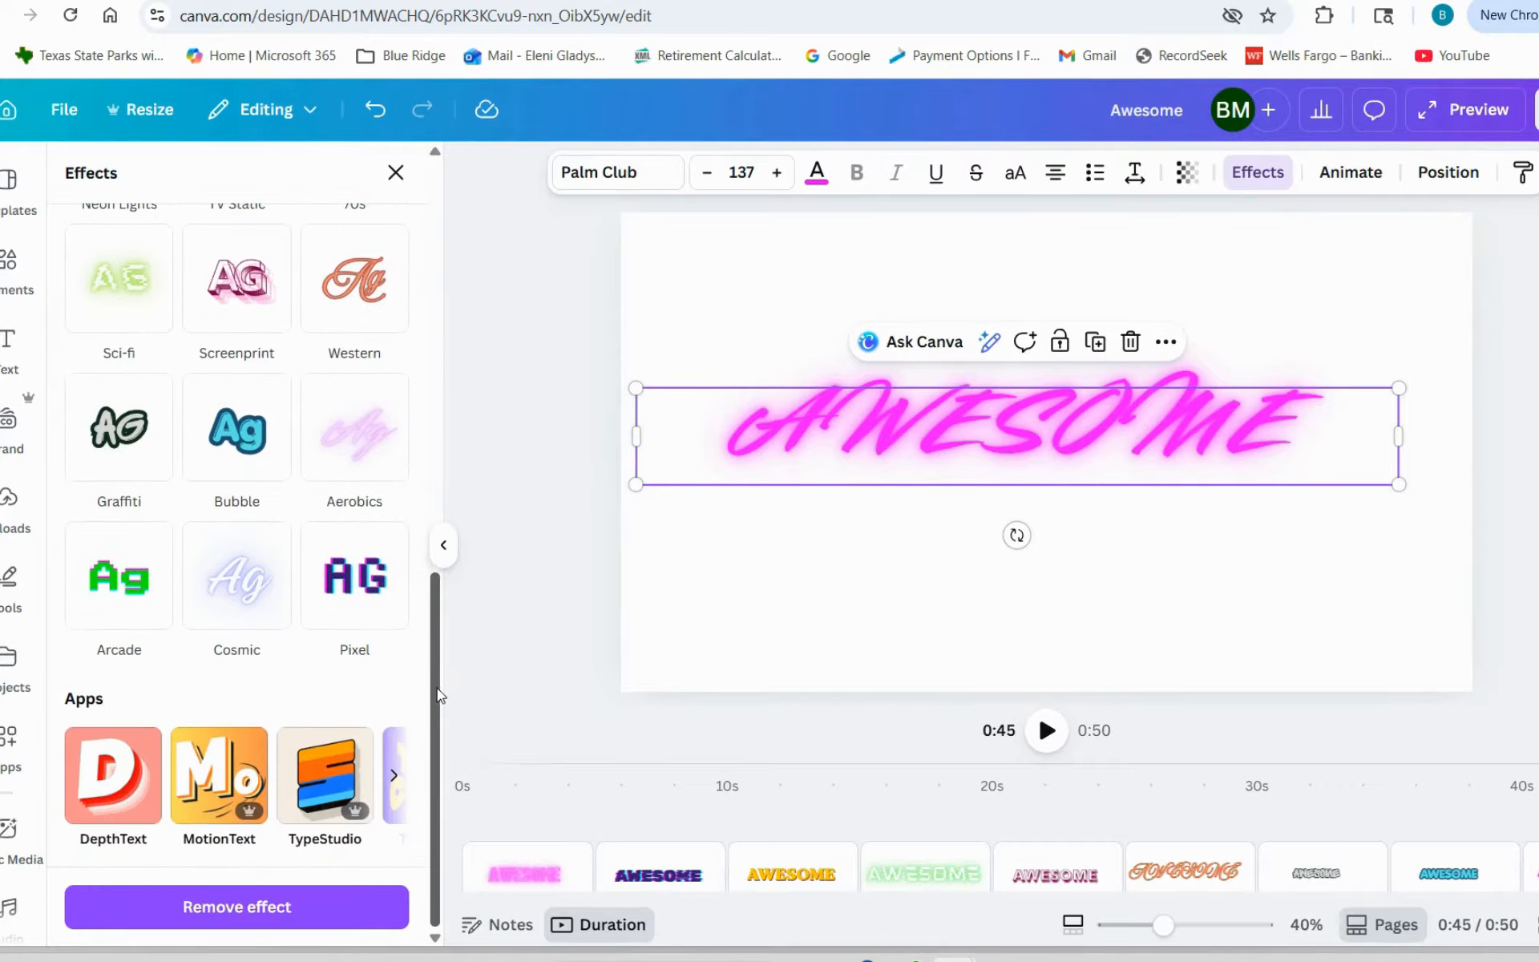
click(104, 592)
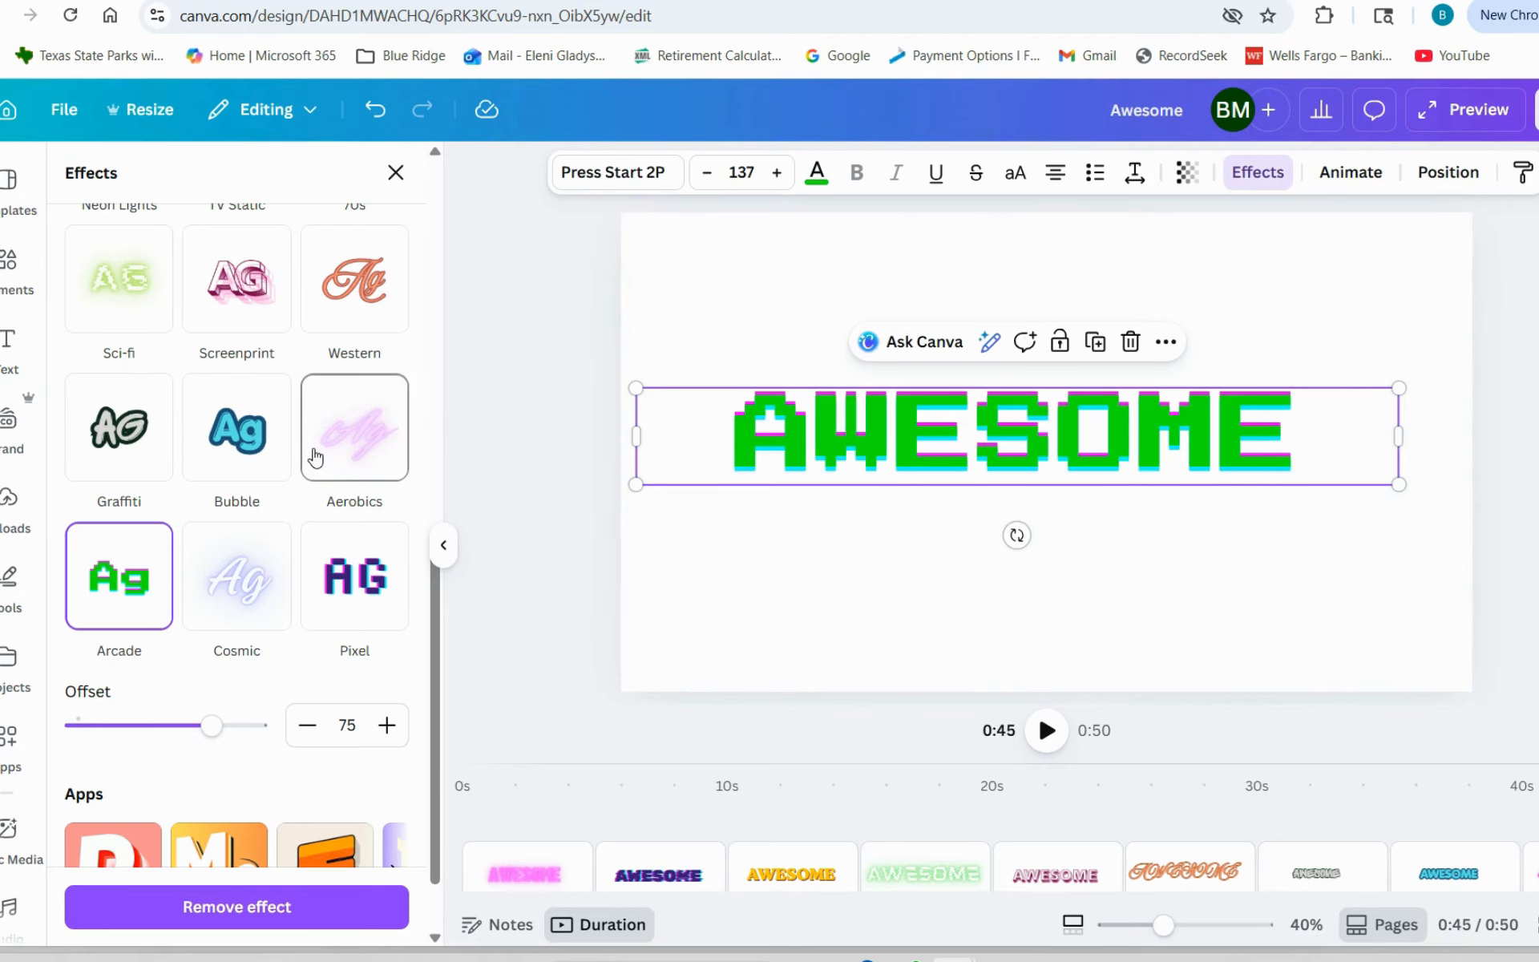
- Duplicate the Arcade page and apply the Cosmic effect to the AWESOME text on the copy
click(1270, 635)
key(ctrl+d)
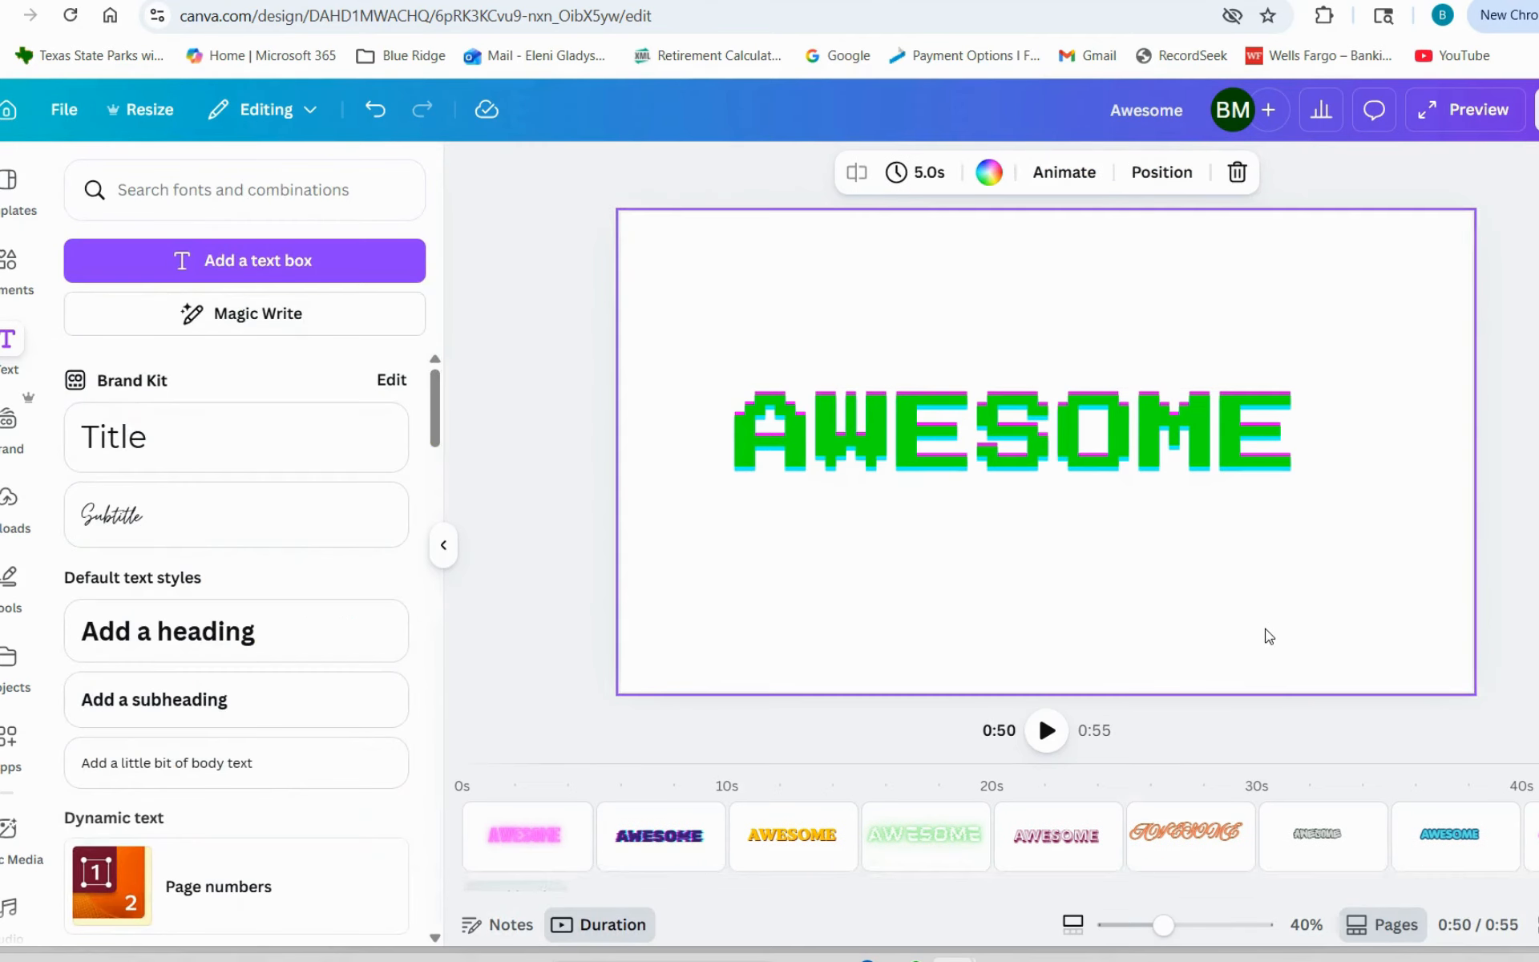
click(914, 480)
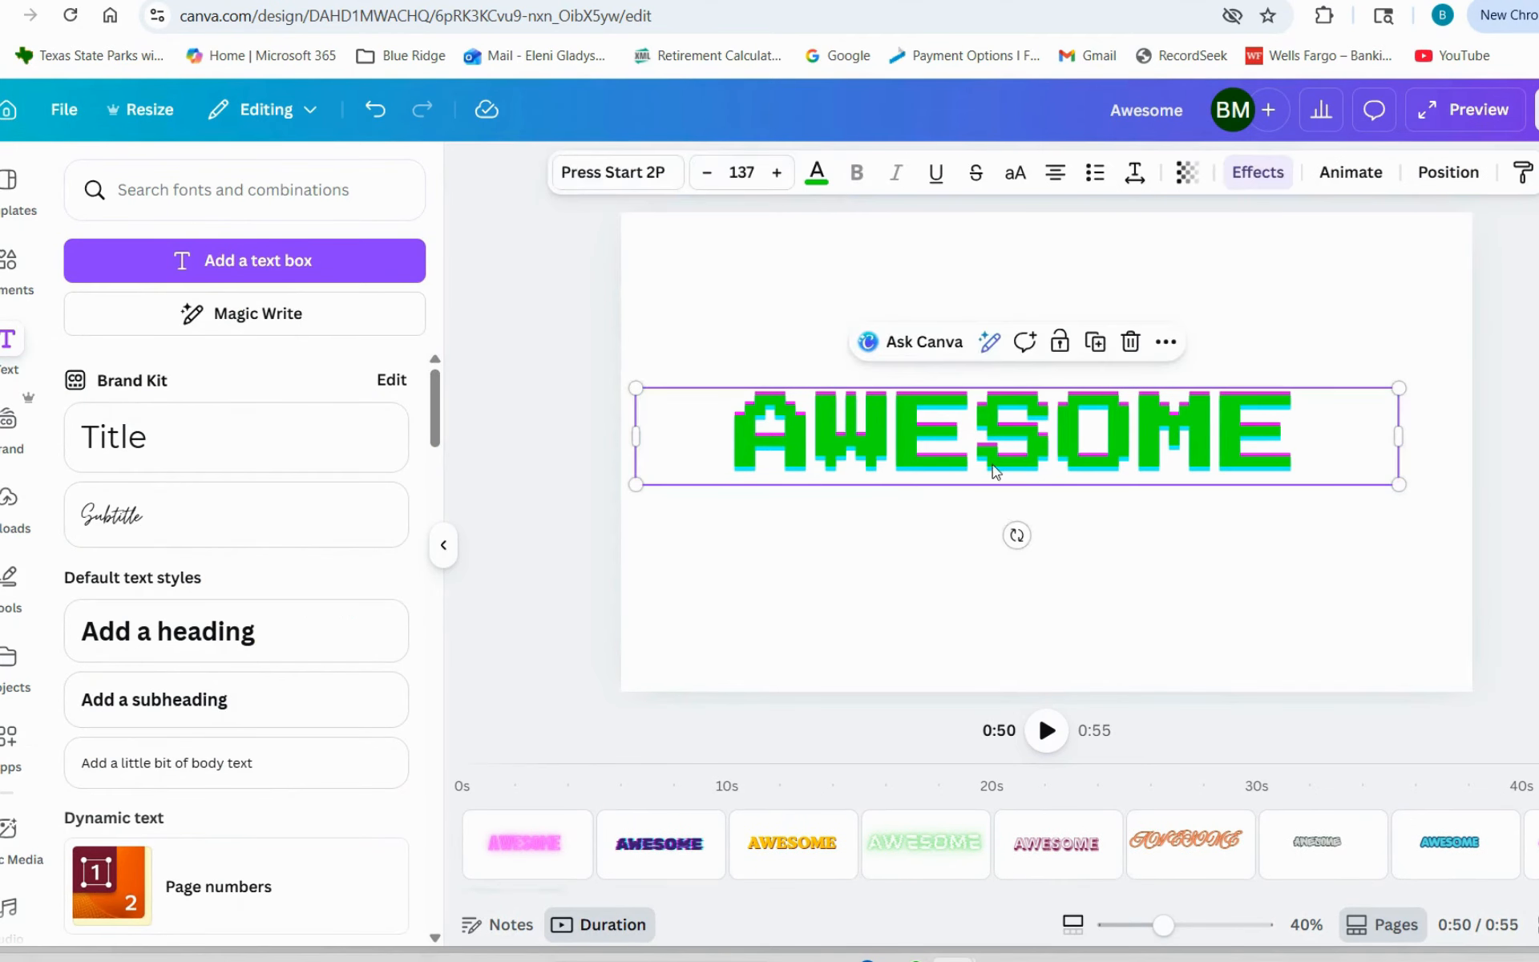
click(1258, 171)
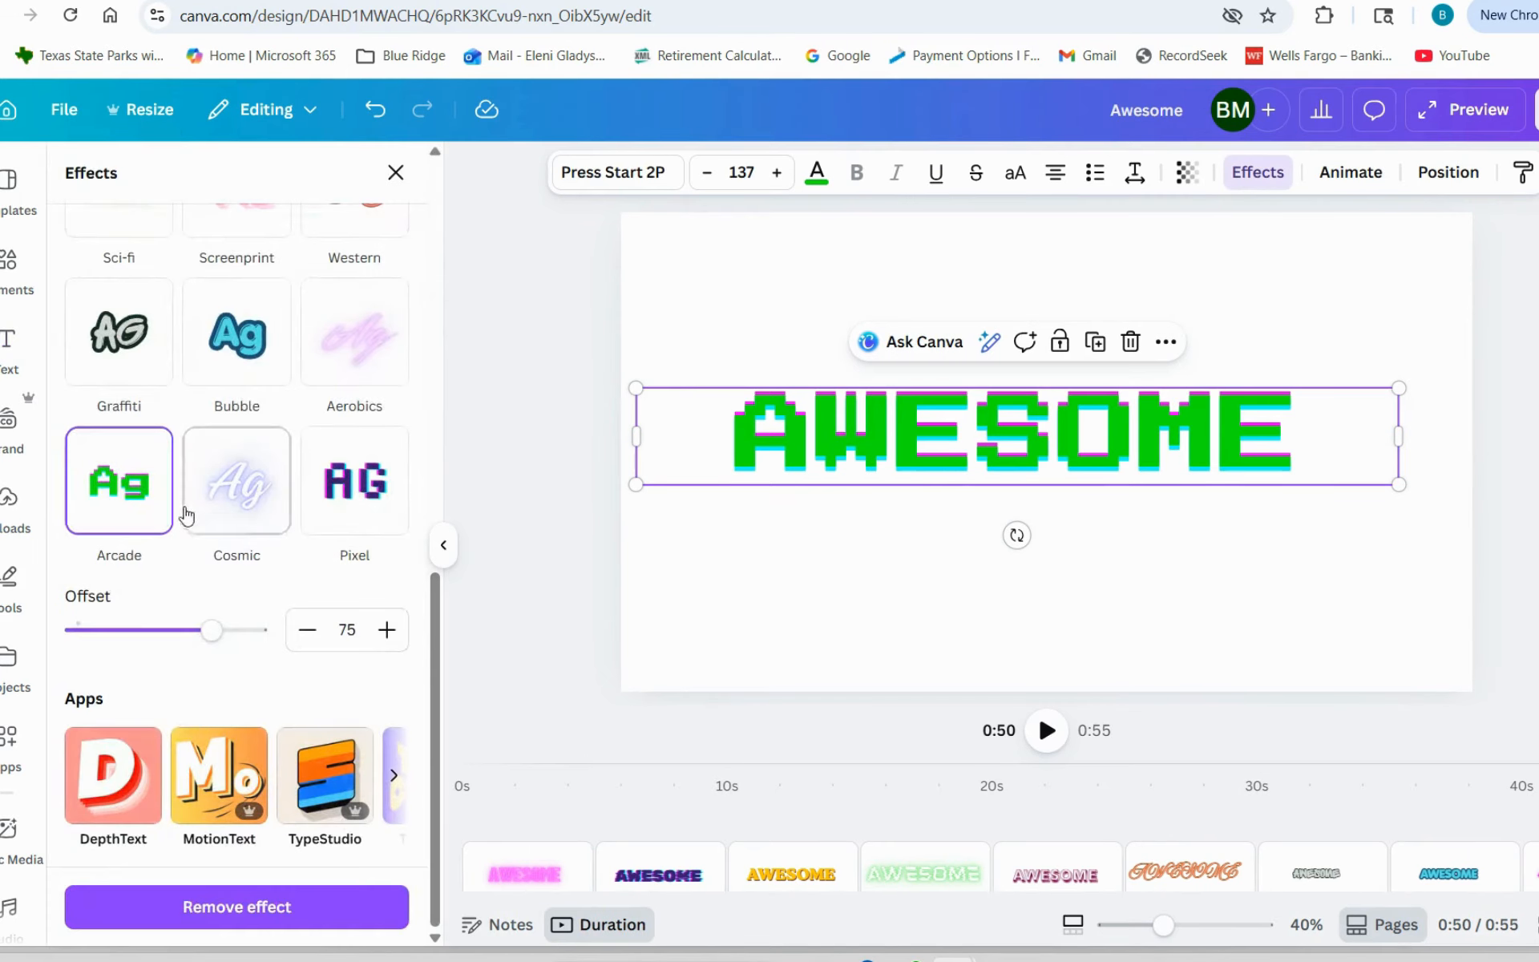
click(254, 479)
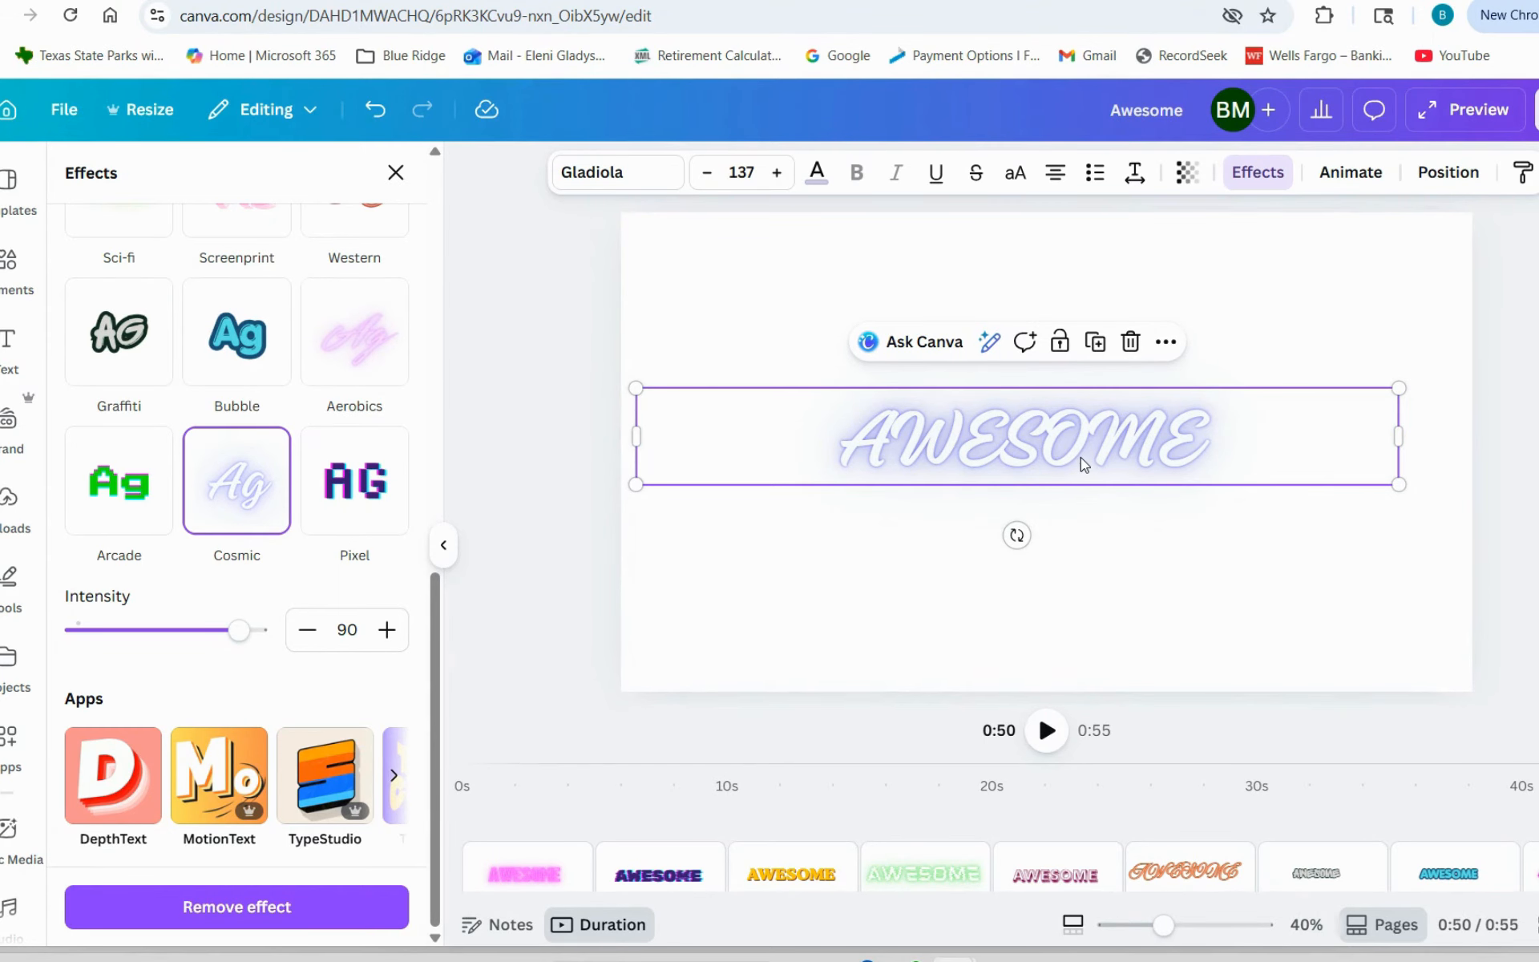
- Duplicate the Cosmic page and apply the Pixel effect to the AWESOME text on the copy
click(1350, 646)
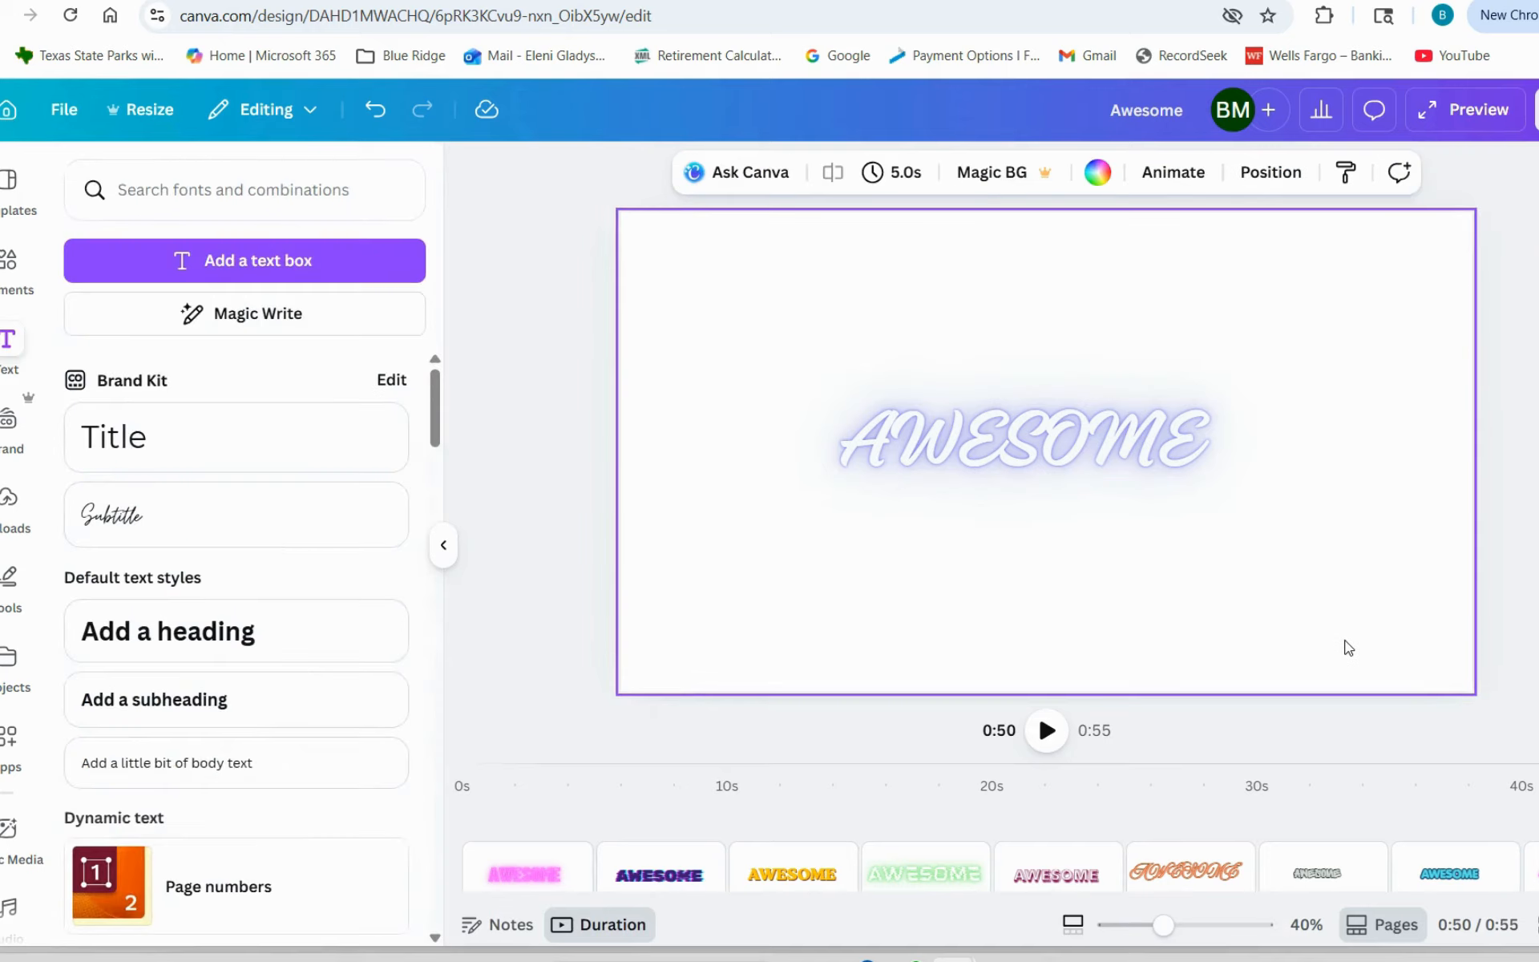
key(ctrl+d)
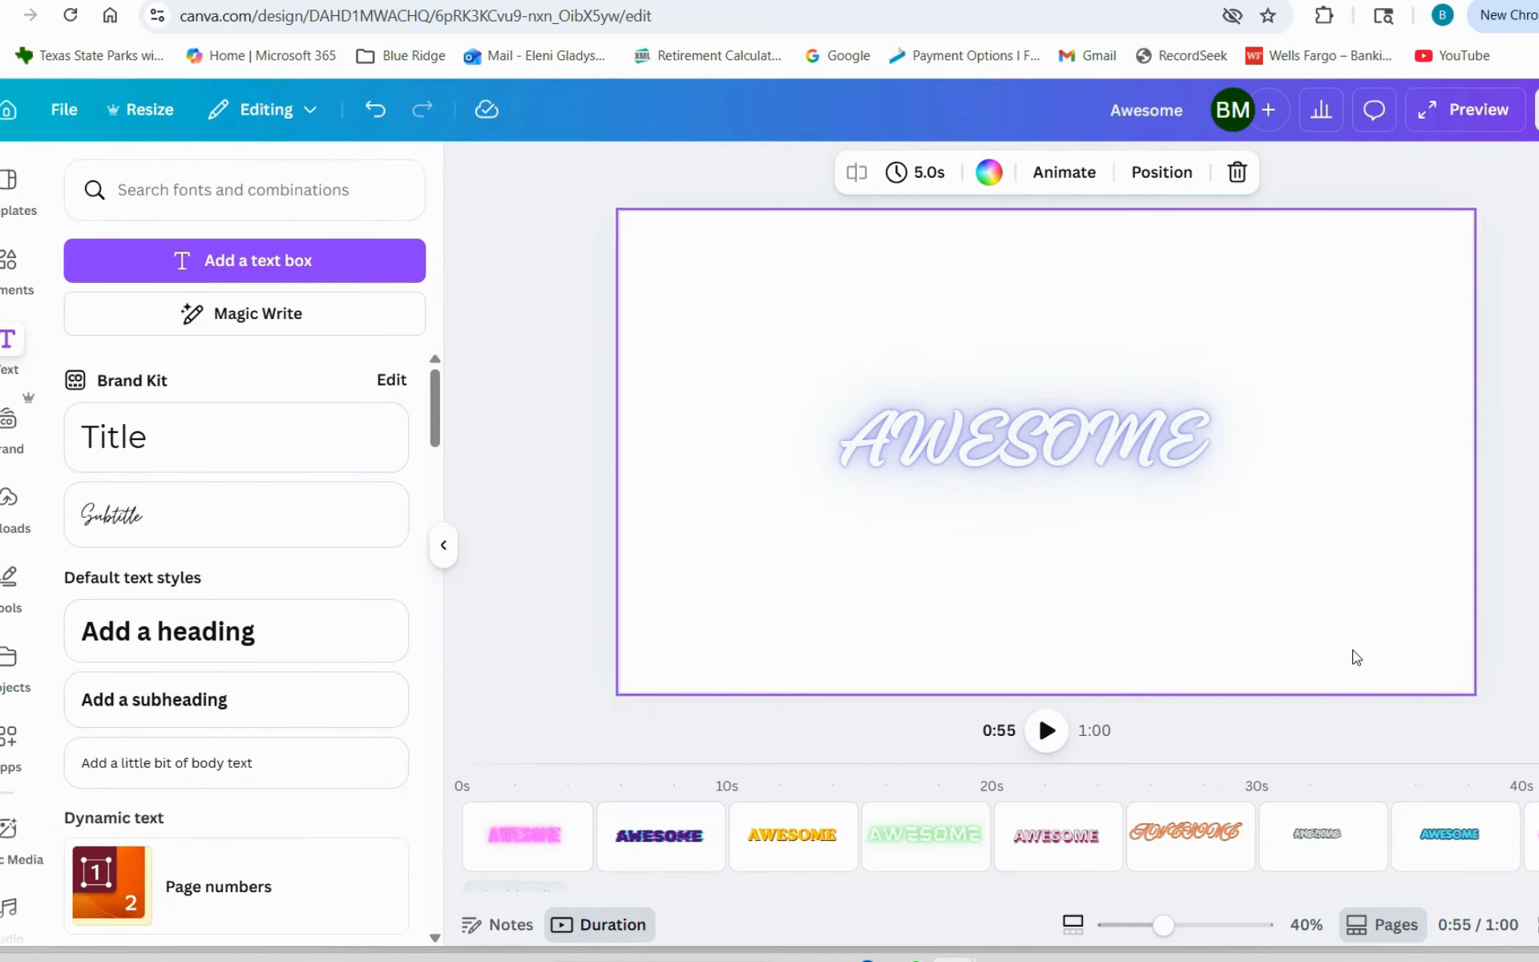
click(1097, 401)
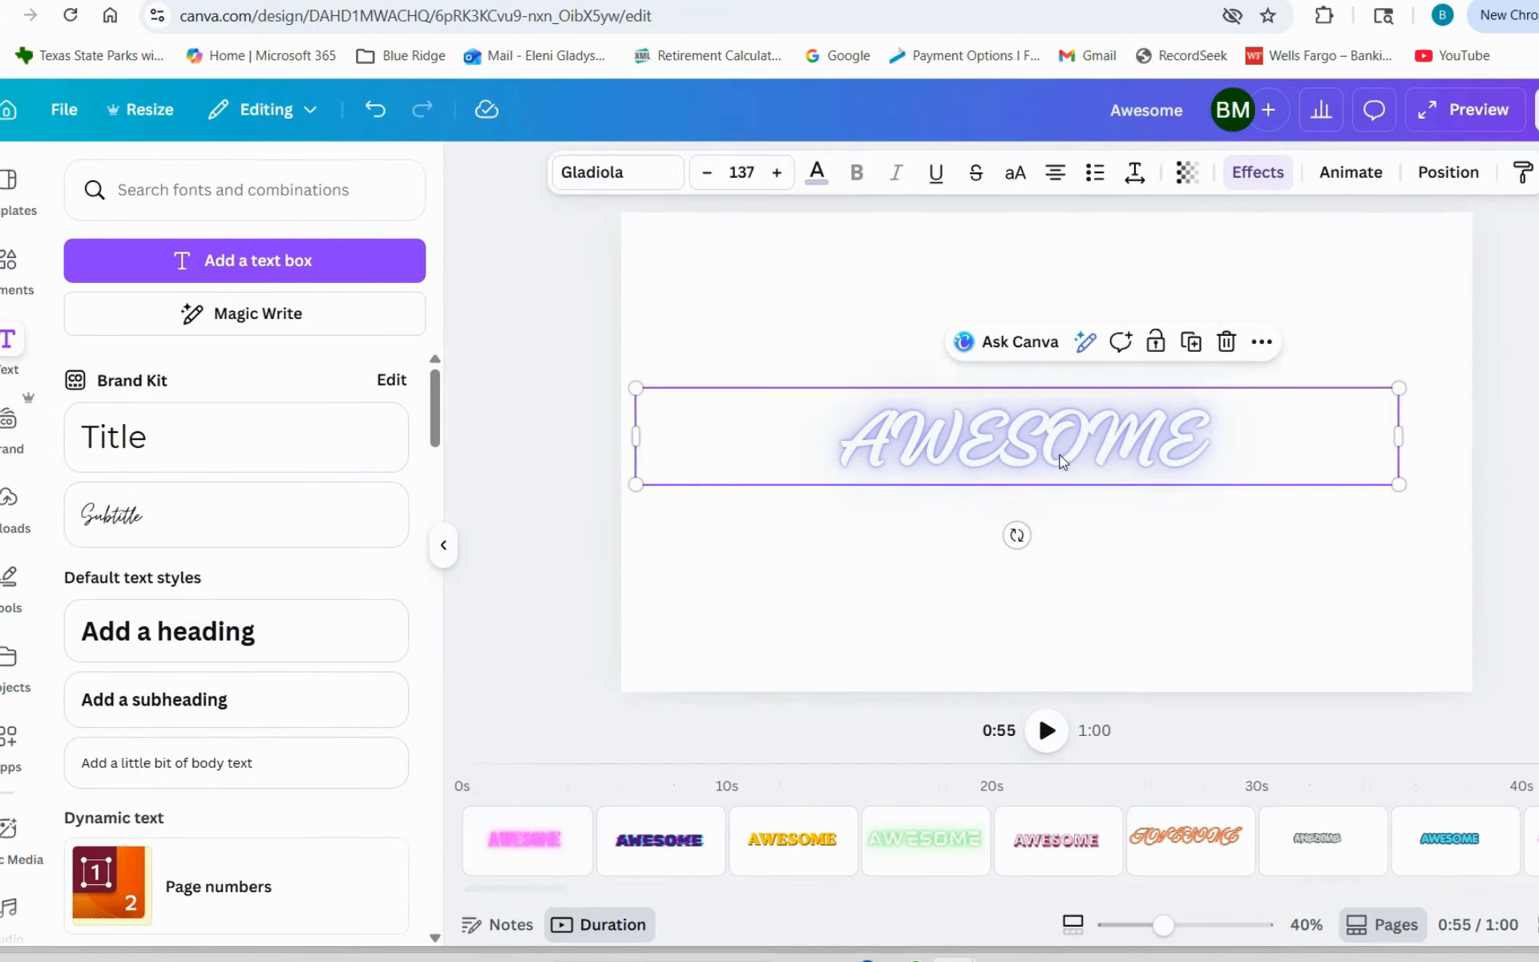
click(1258, 173)
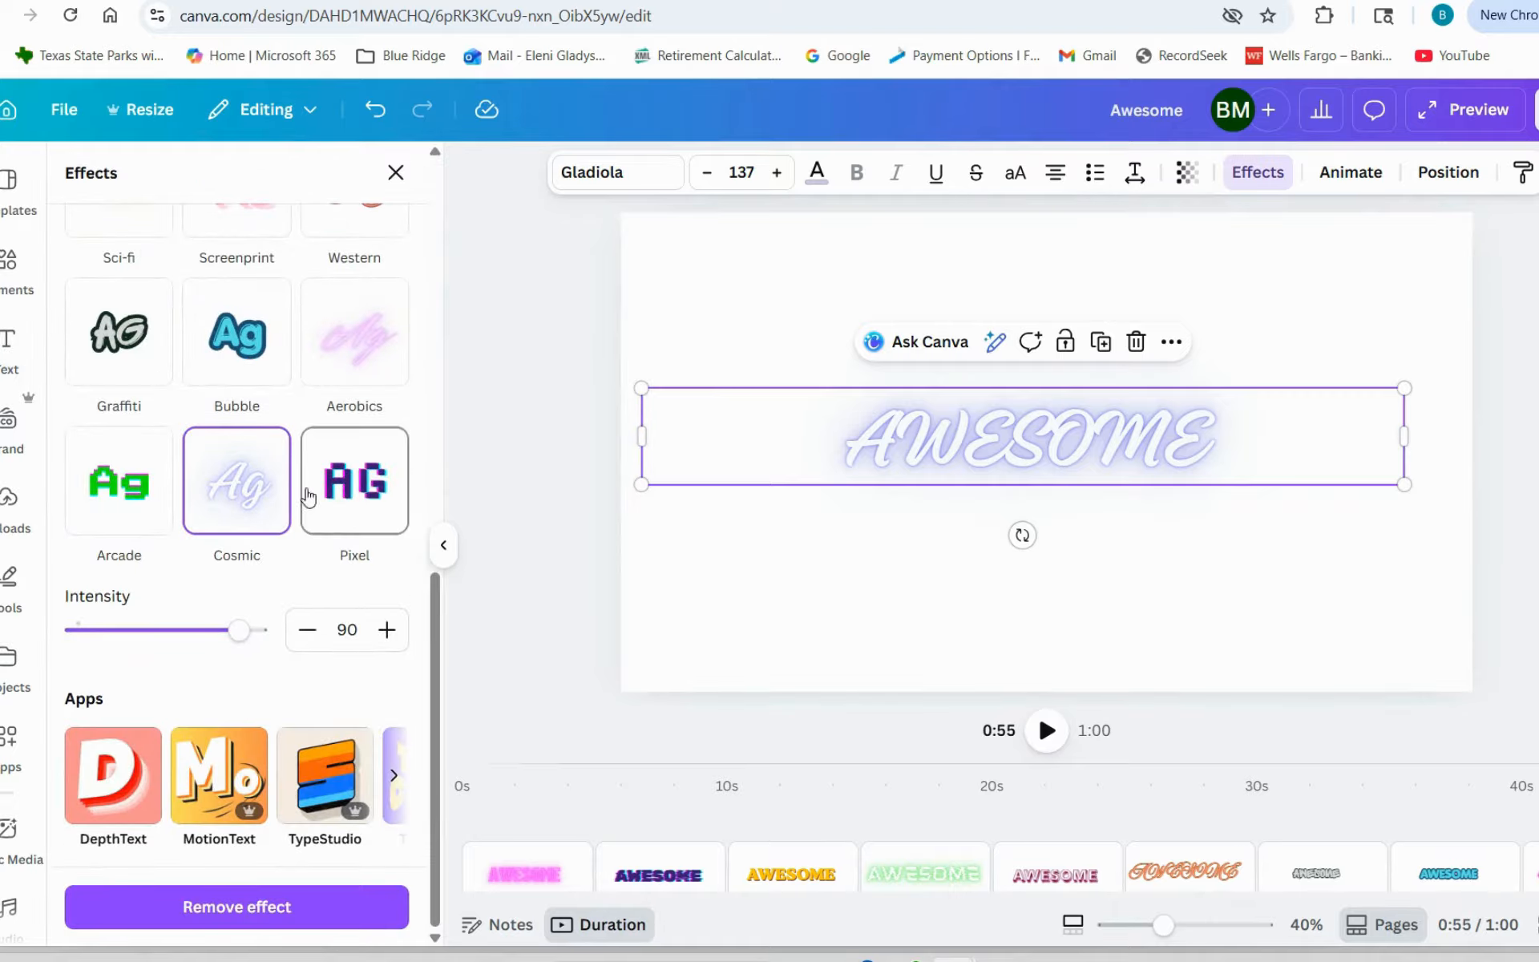
click(366, 488)
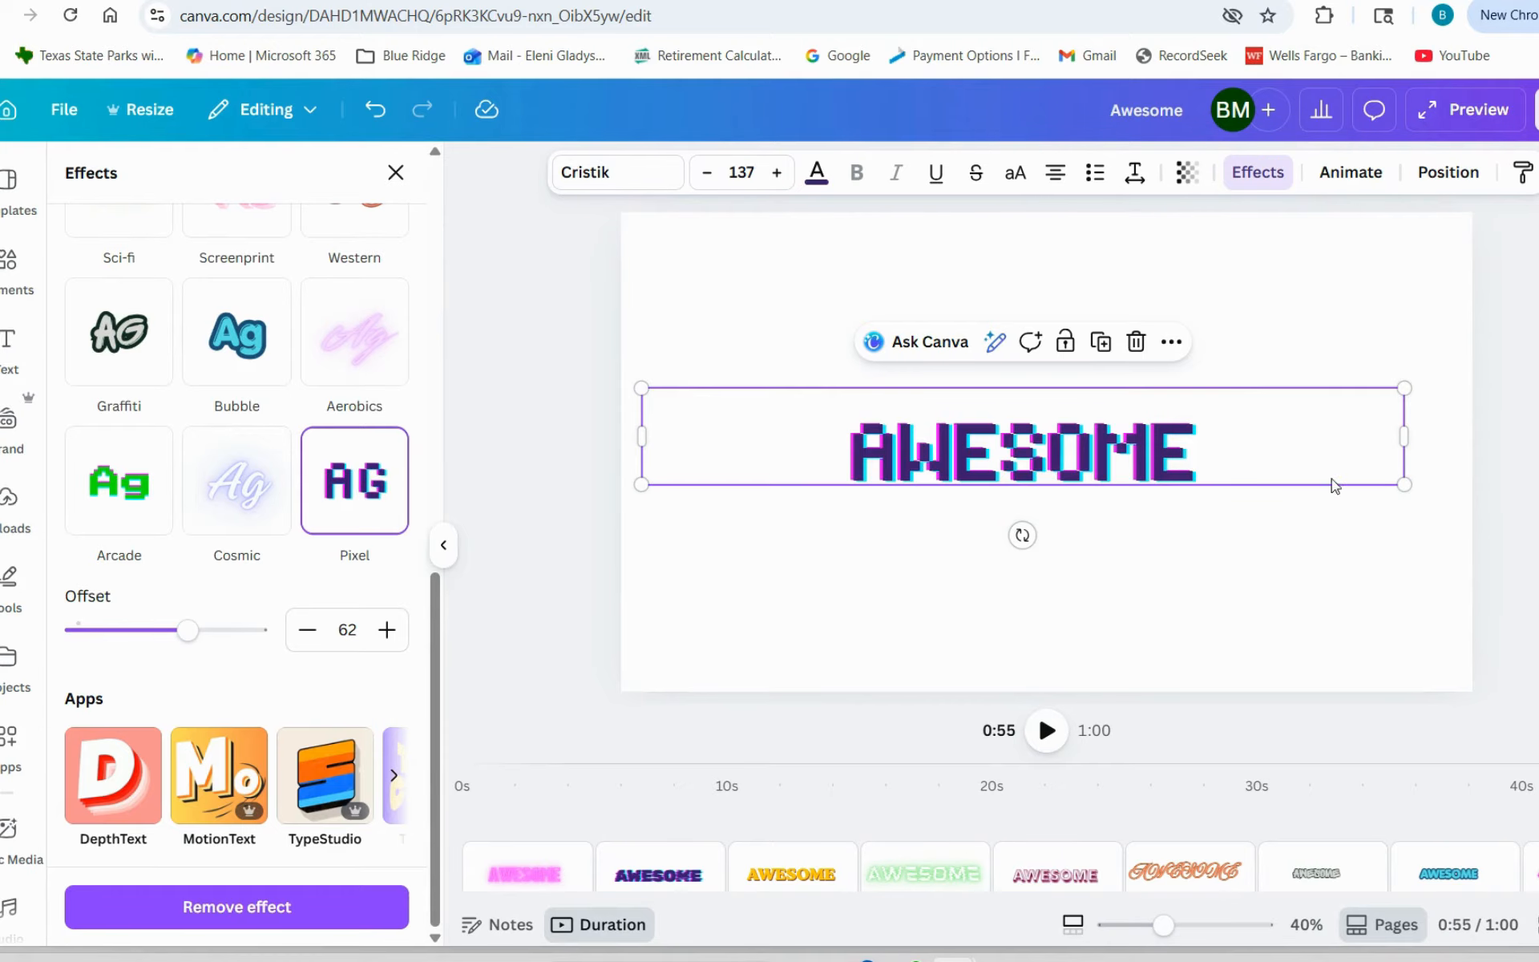
- Review the effects available for the Pixel-styled AWESOME text, including the Offset setting and the apps listed below it
click(395, 173)
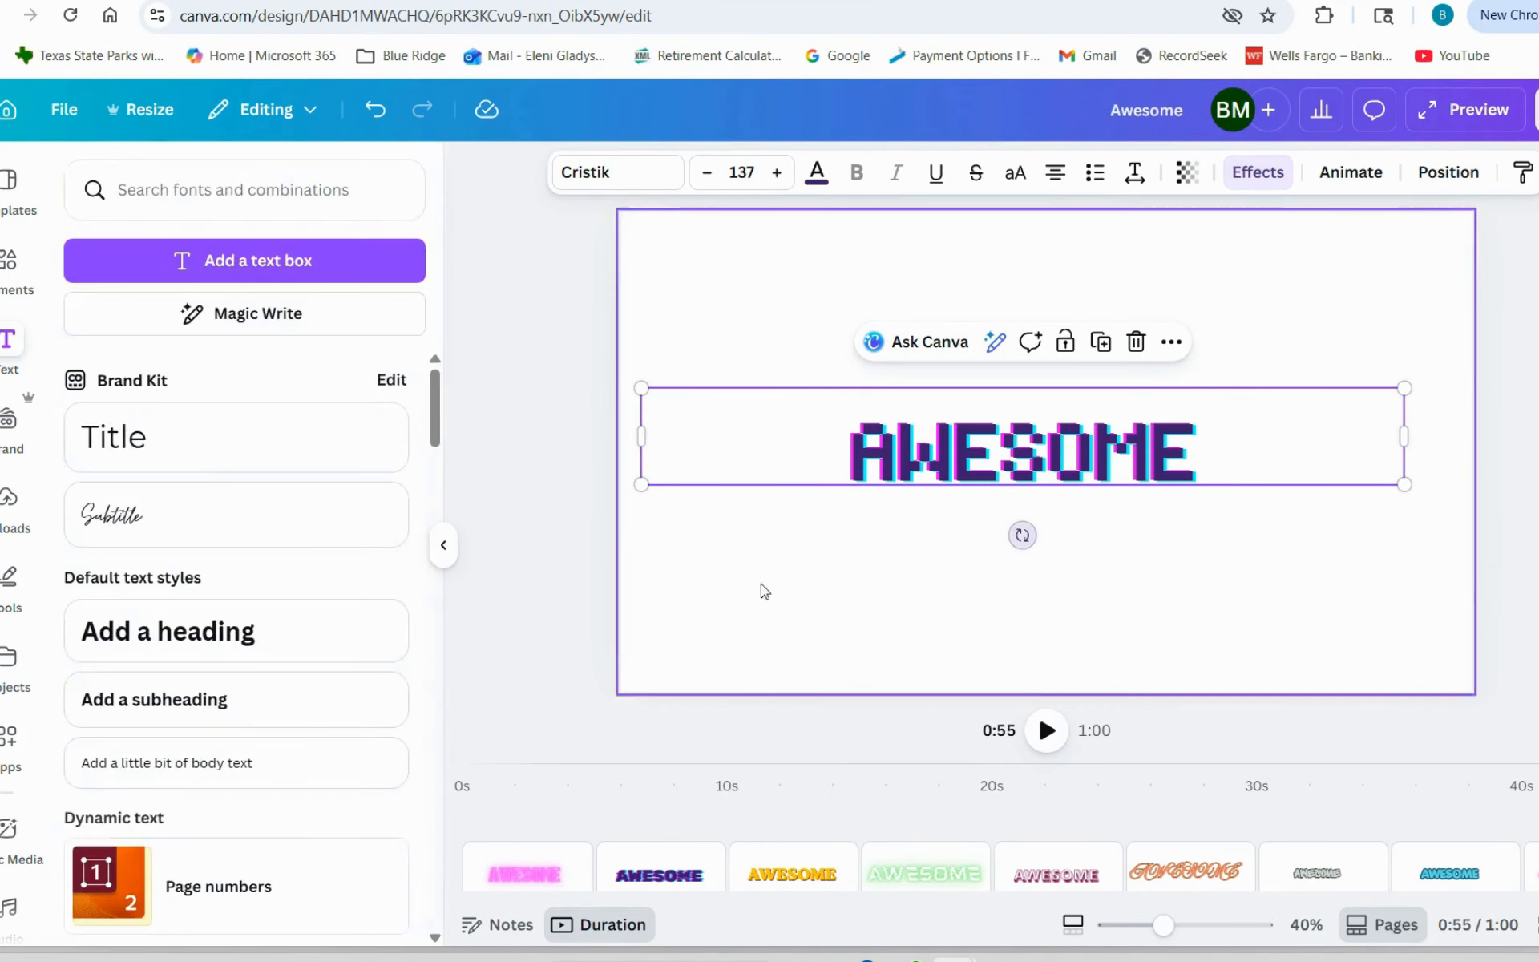
double_click(1128, 473)
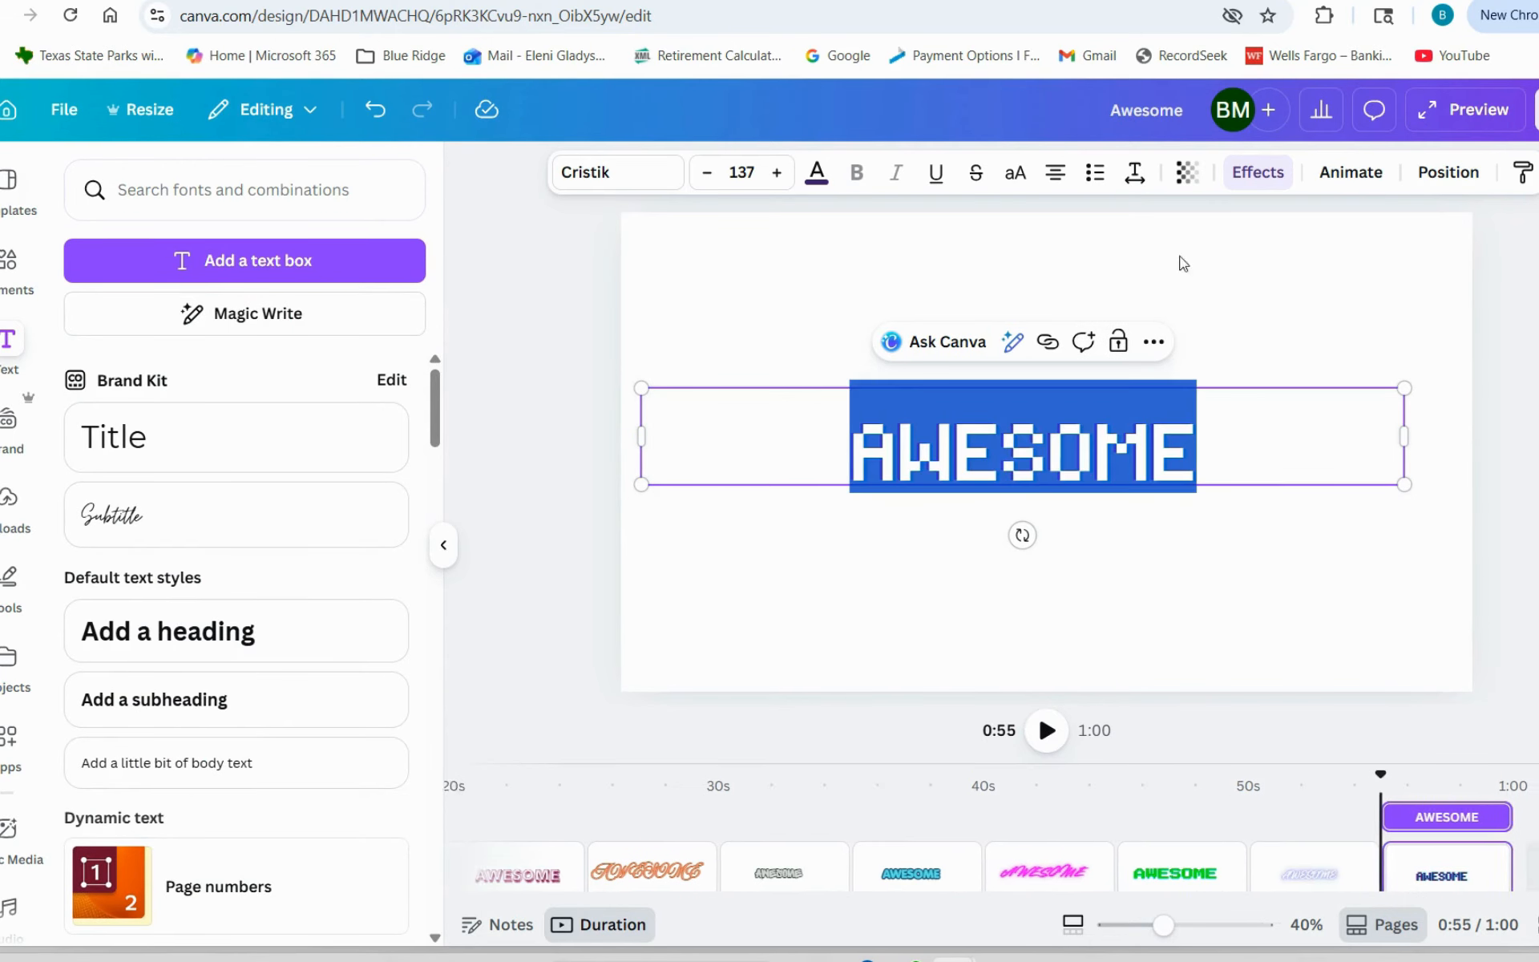
click(1259, 172)
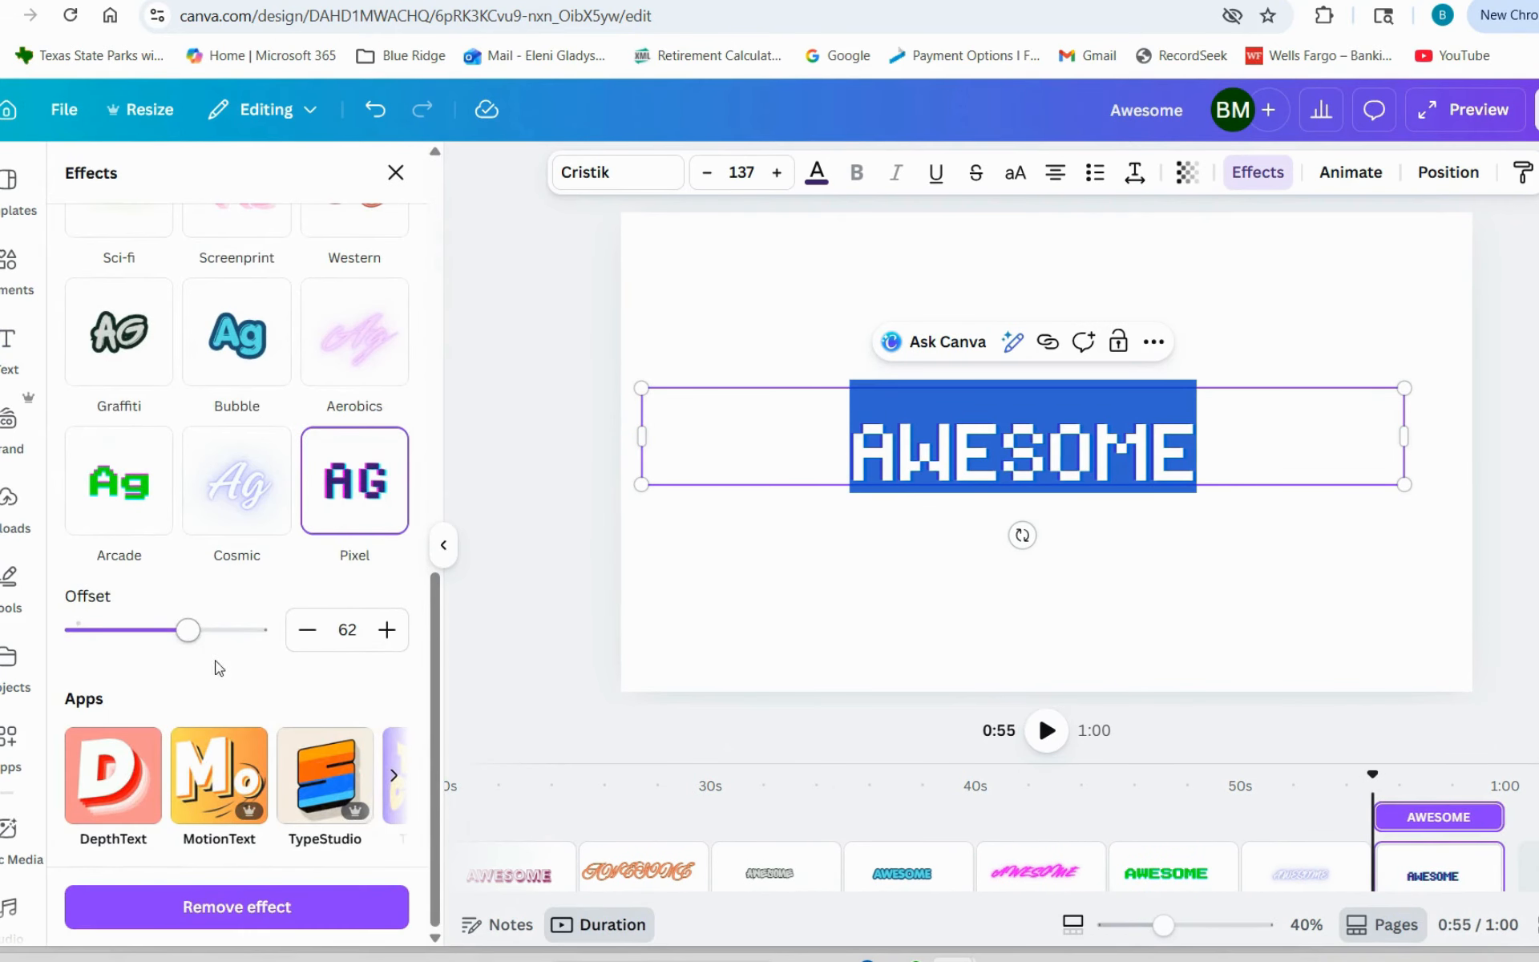
drag(437, 726, 432, 634)
scroll(412, 756, down, 3)
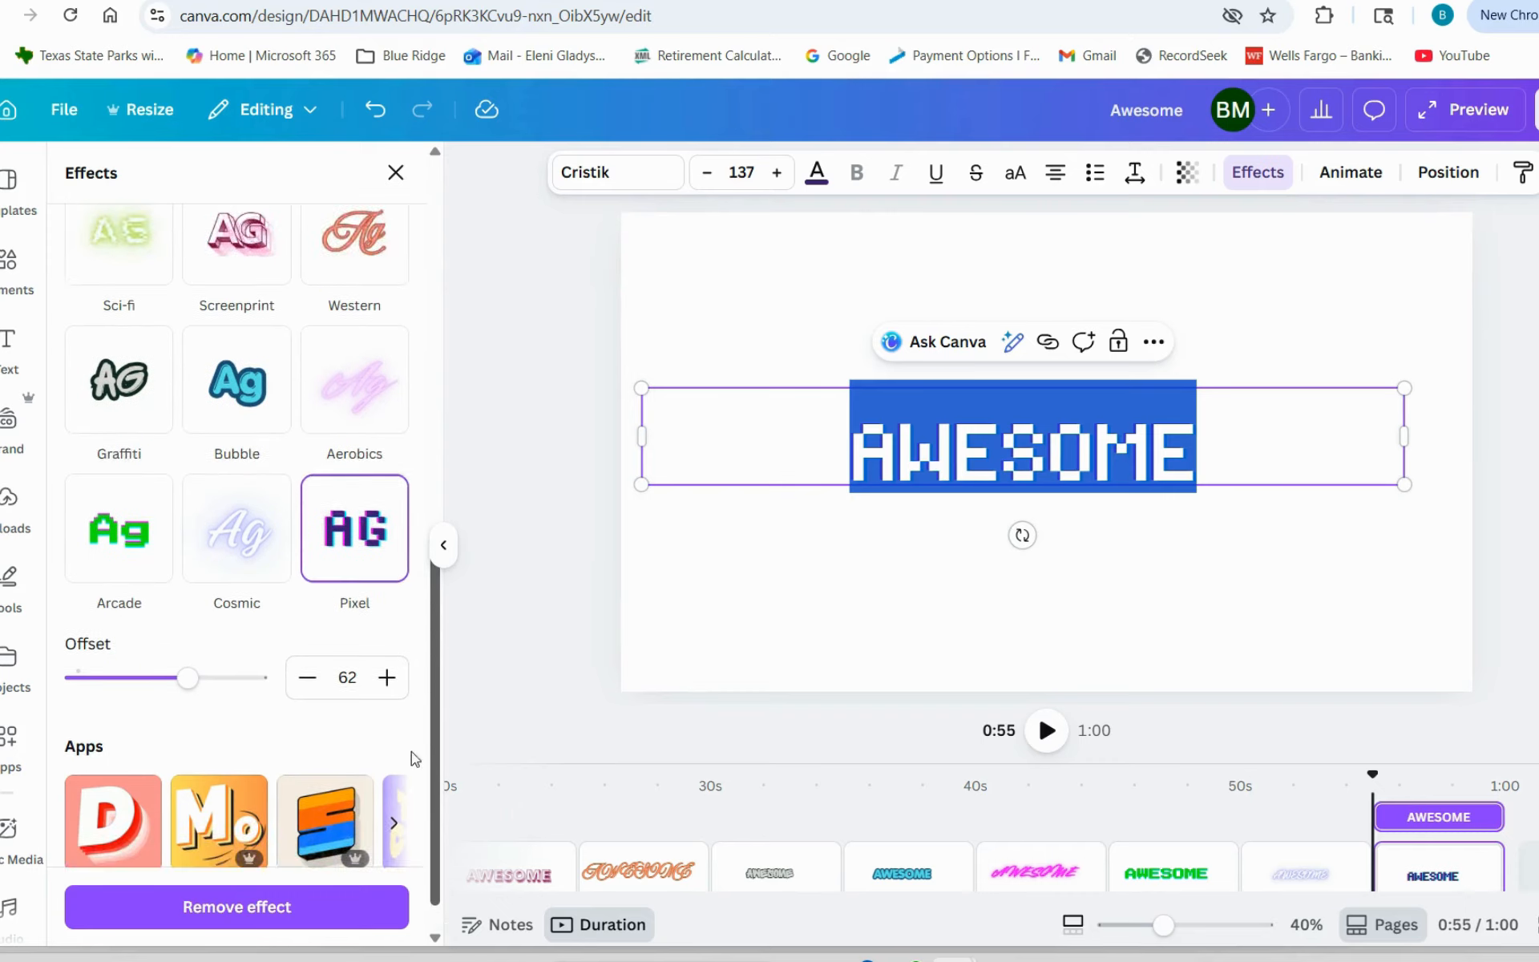
key(Escape)
- Set the page timing to 0.6 seconds, apply it to all 12 pages, and play a preview of the design
click(1323, 577)
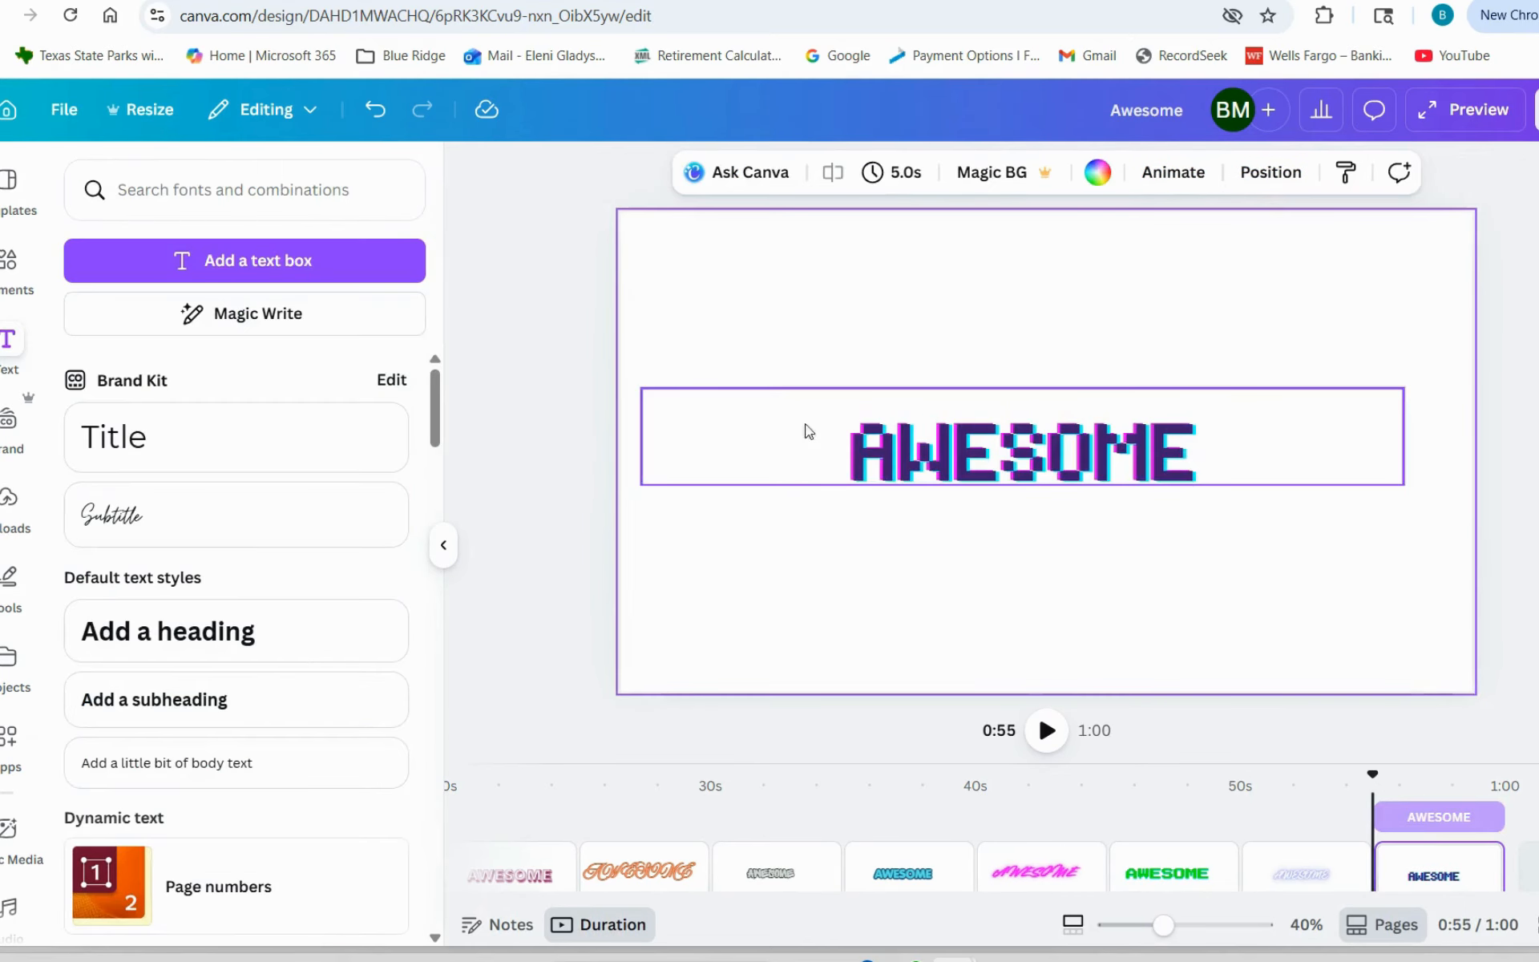
click(882, 171)
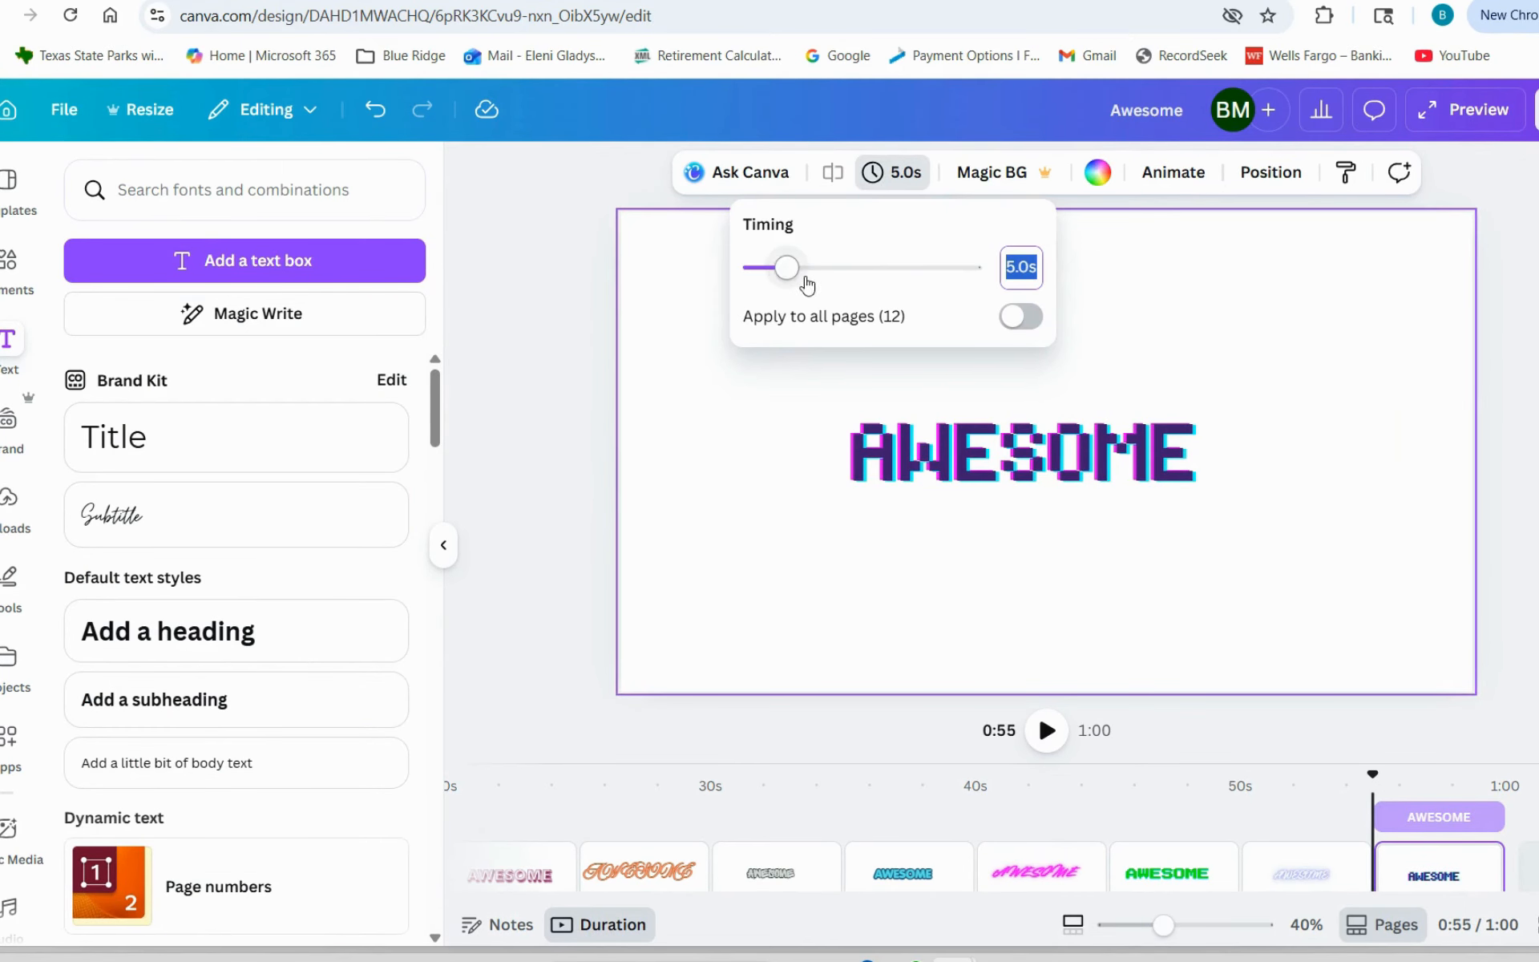
drag(783, 267, 757, 273)
click(1021, 316)
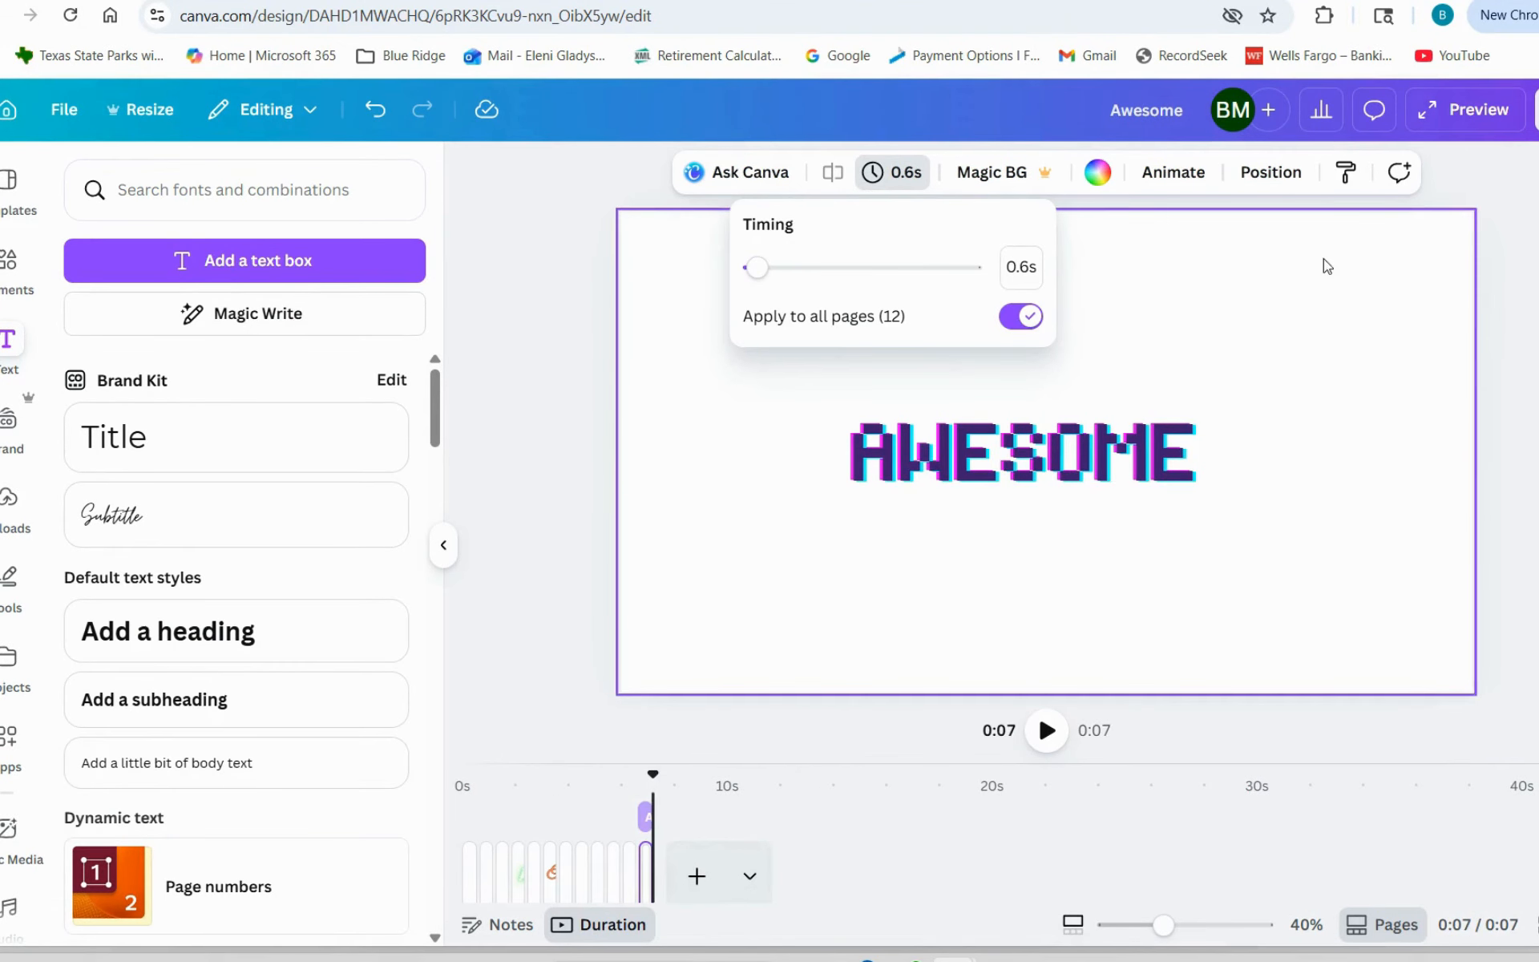
click(1487, 121)
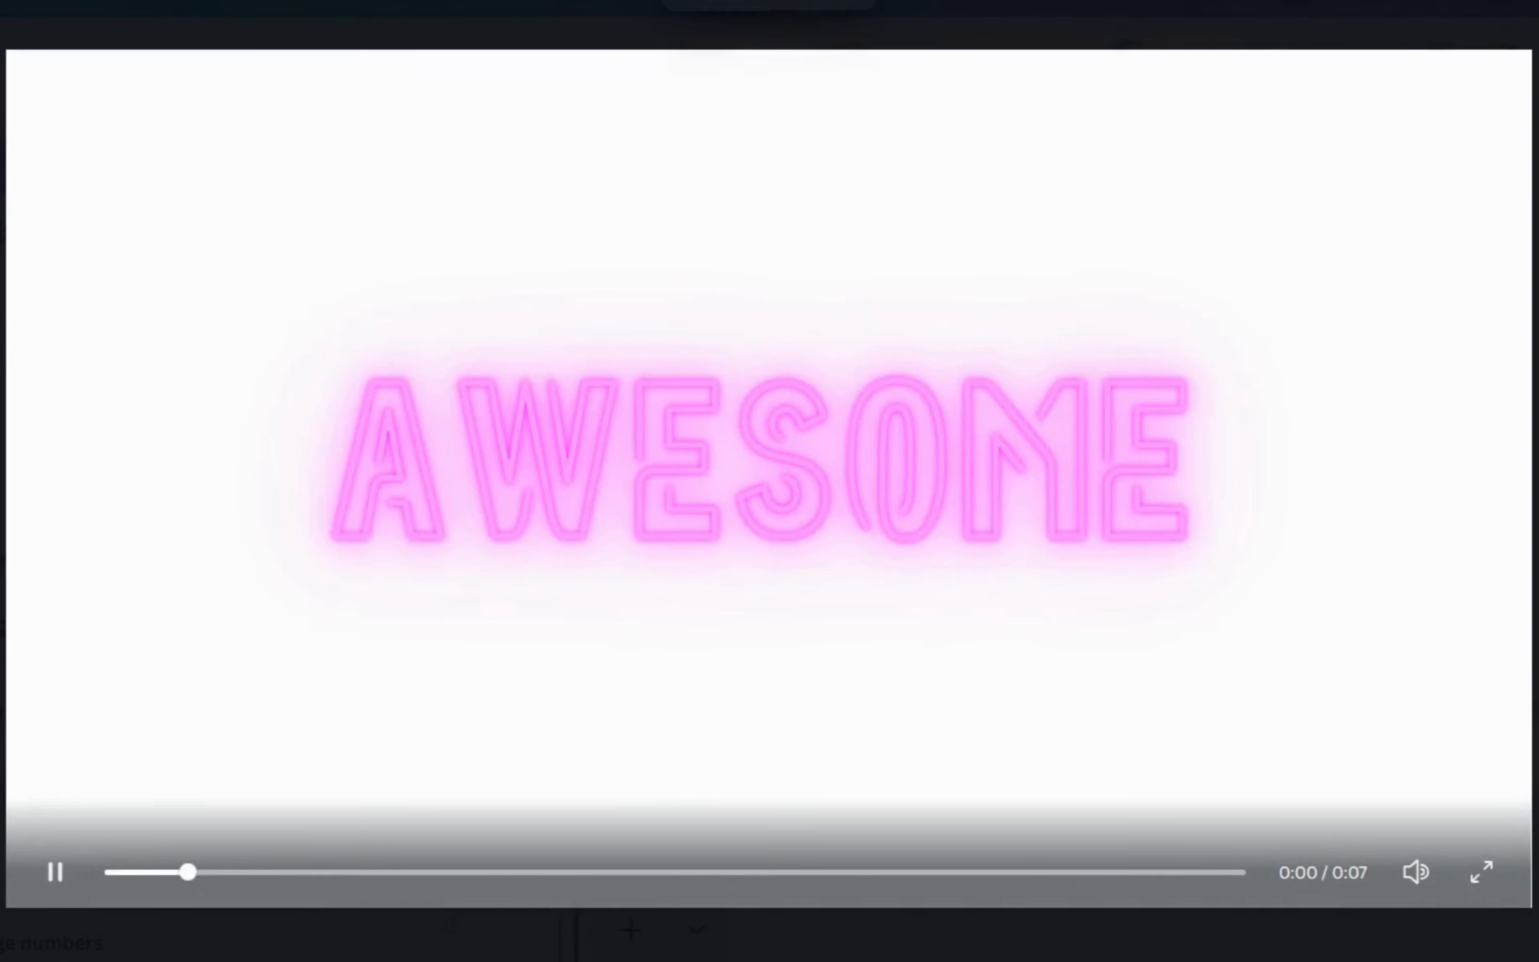